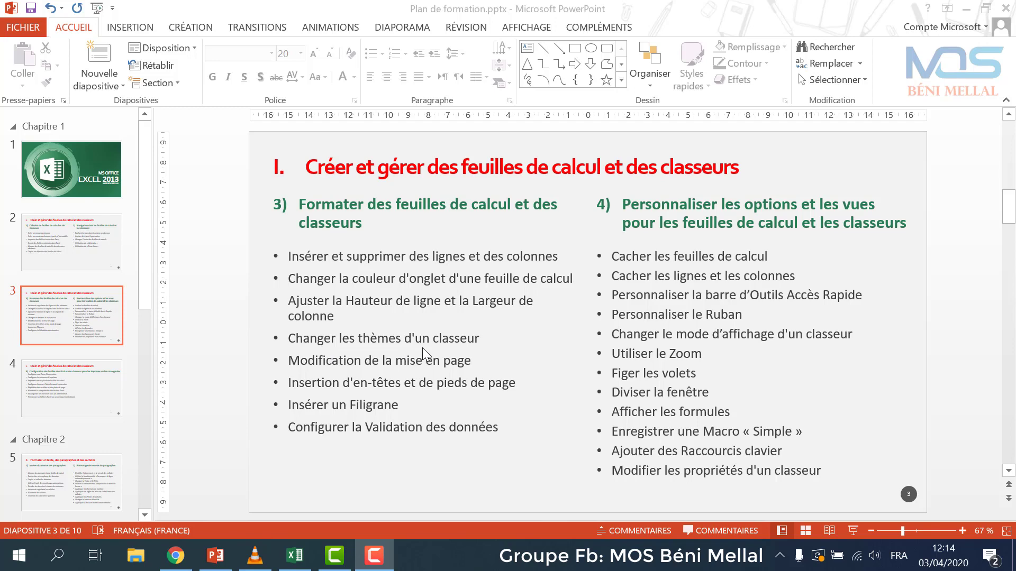
# - Switch from PowerPoint to the exercice15.xlsx sales workbook in Excel
pyautogui.click(295, 556)
# - Apply the Direction Ion theme to exercice15.xlsx, turning the header row pink
pyautogui.click(202, 328)
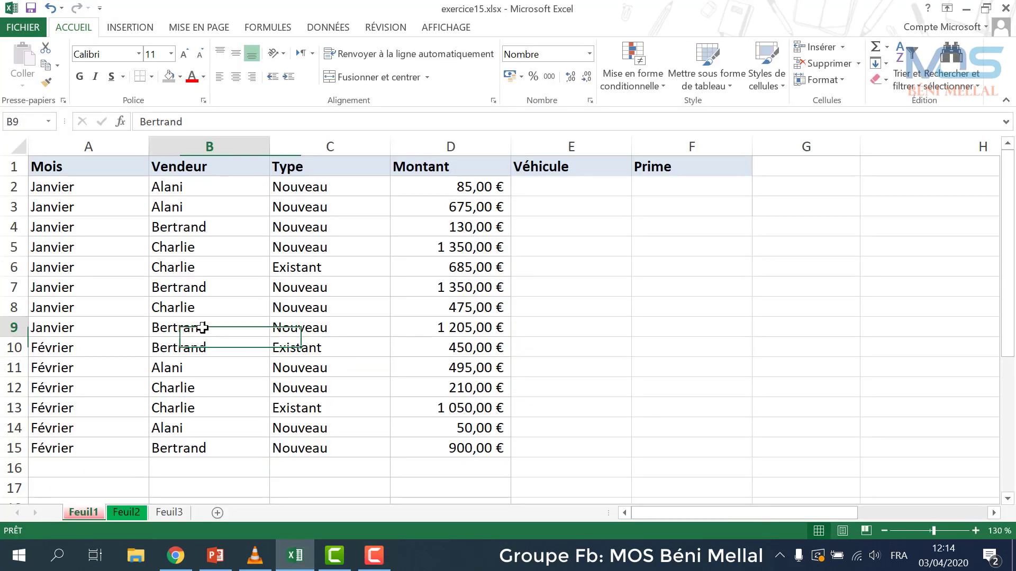
pyautogui.click(77, 166)
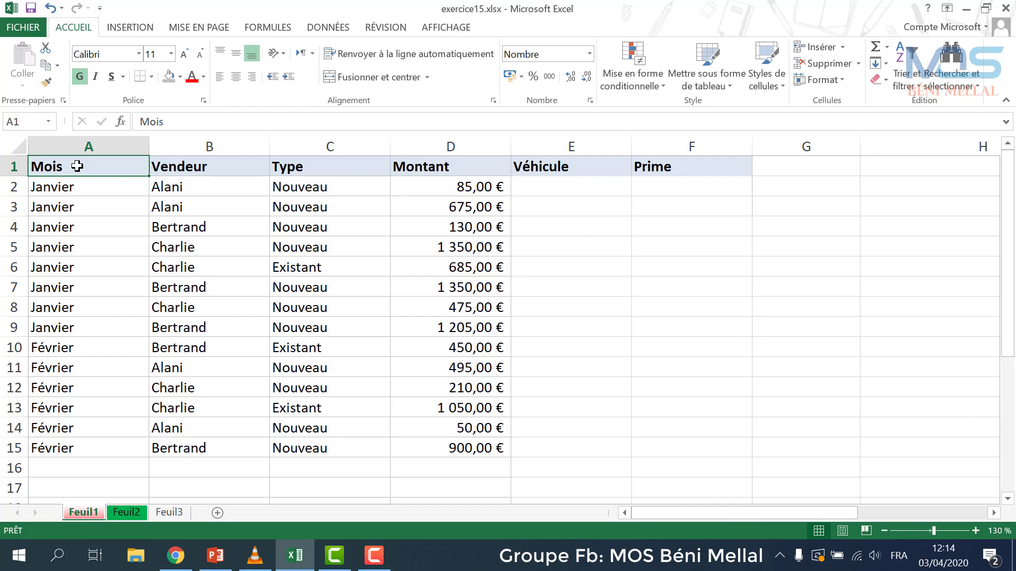
pyautogui.click(202, 32)
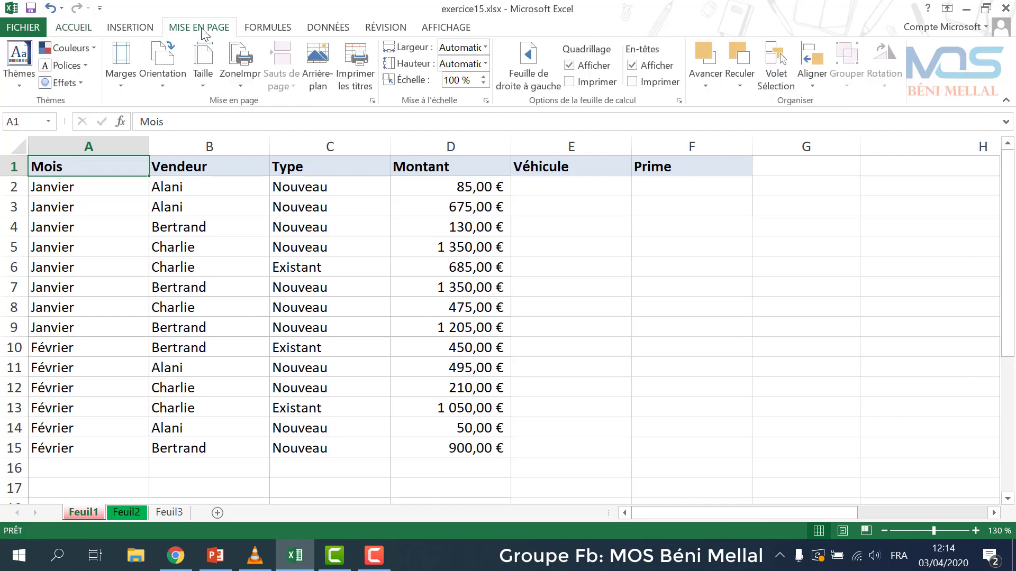
pyautogui.click(20, 79)
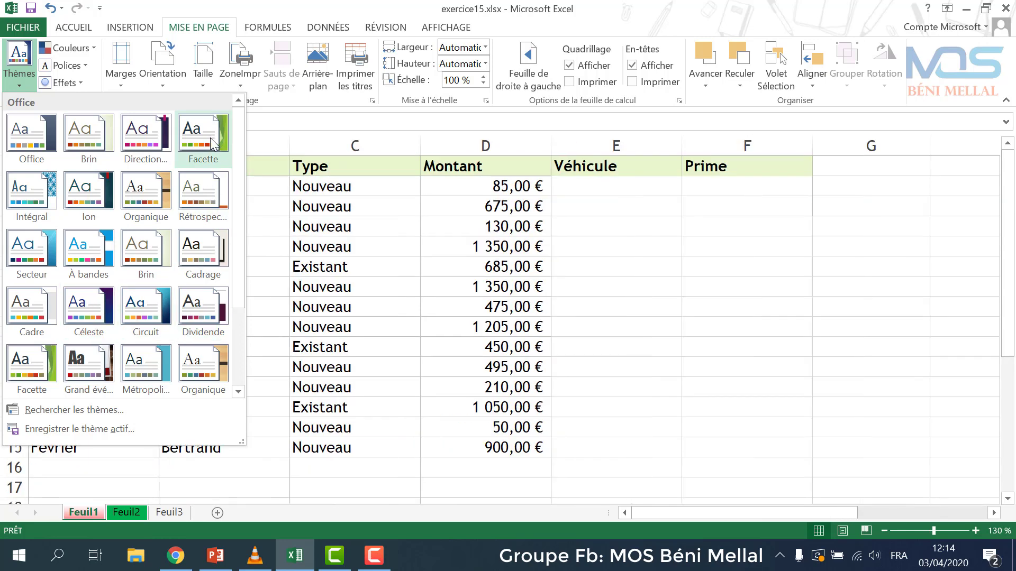
pyautogui.click(141, 140)
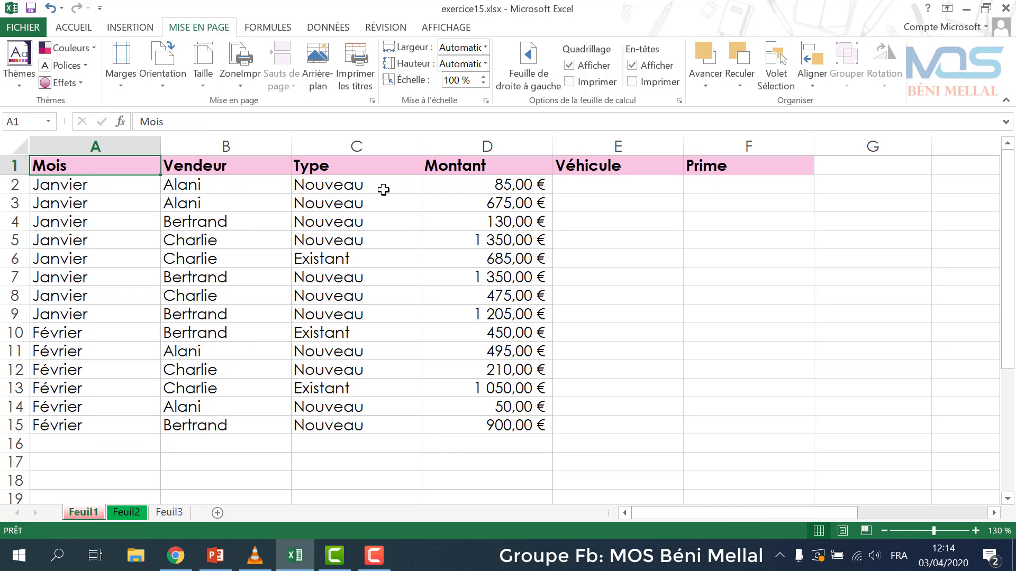
# - Change the theme colour scheme and effects set, then switch to the PowerPoint training outline
pyautogui.click(92, 48)
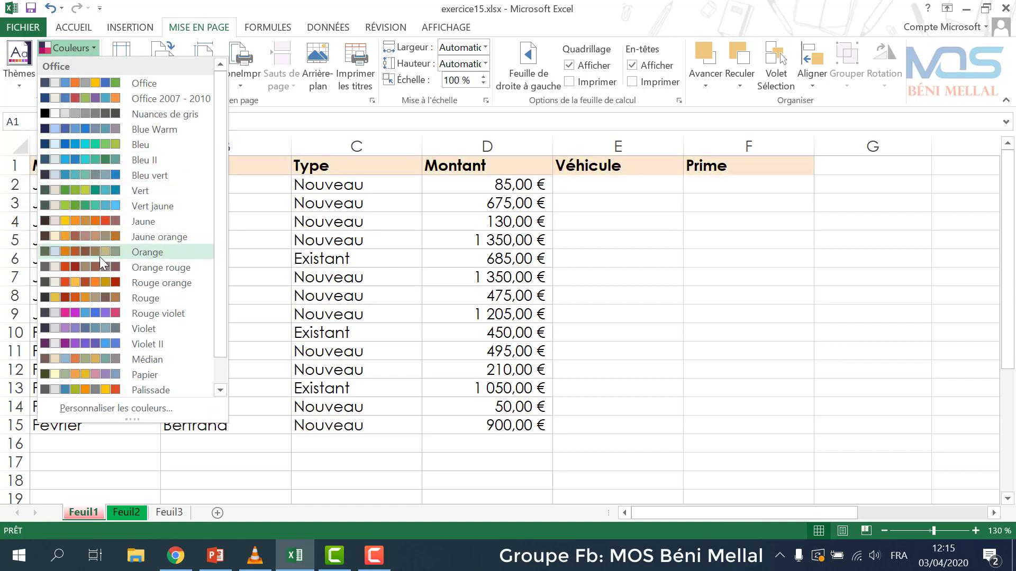
pyautogui.click(103, 359)
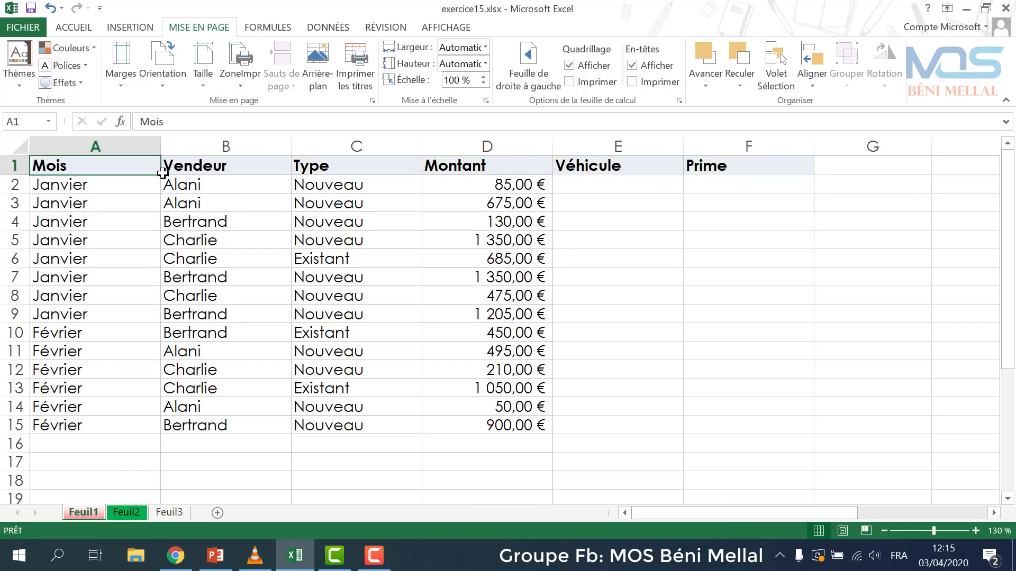
pyautogui.click(79, 84)
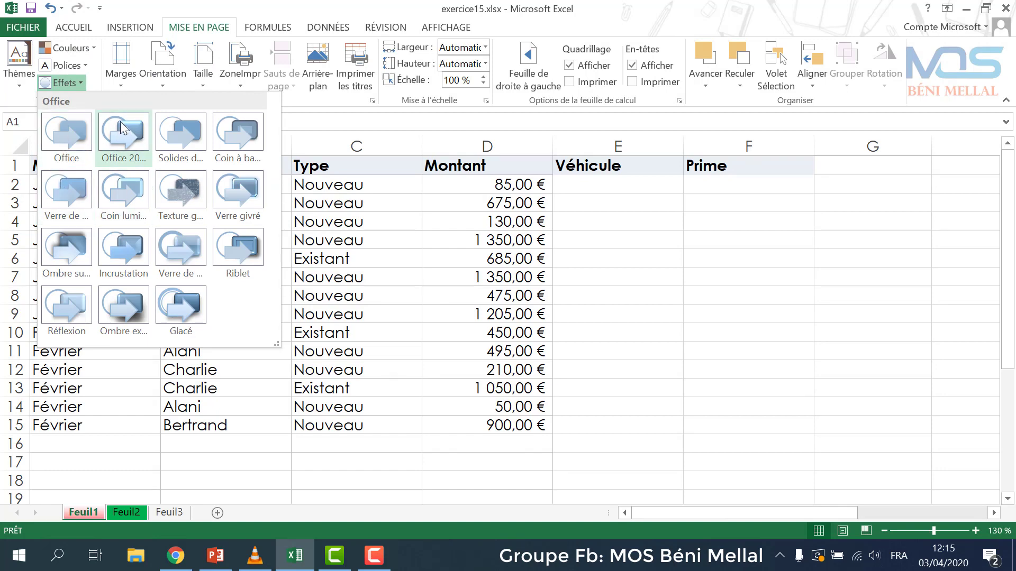
pyautogui.click(182, 245)
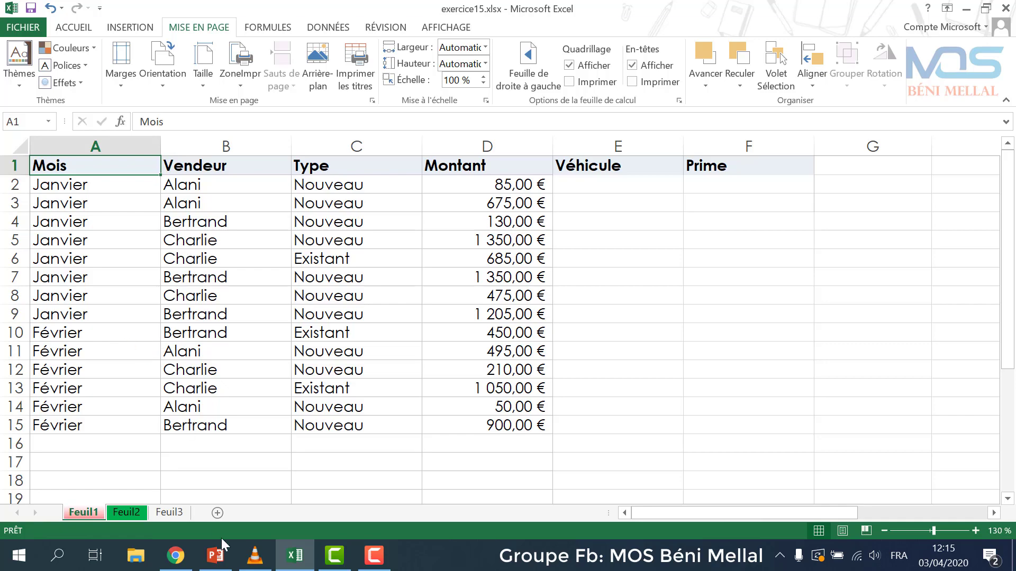
pyautogui.click(219, 559)
# - Look over the PowerPoint page-layout outline, then return to exercice15.xlsx
pyautogui.click(218, 560)
pyautogui.click(218, 557)
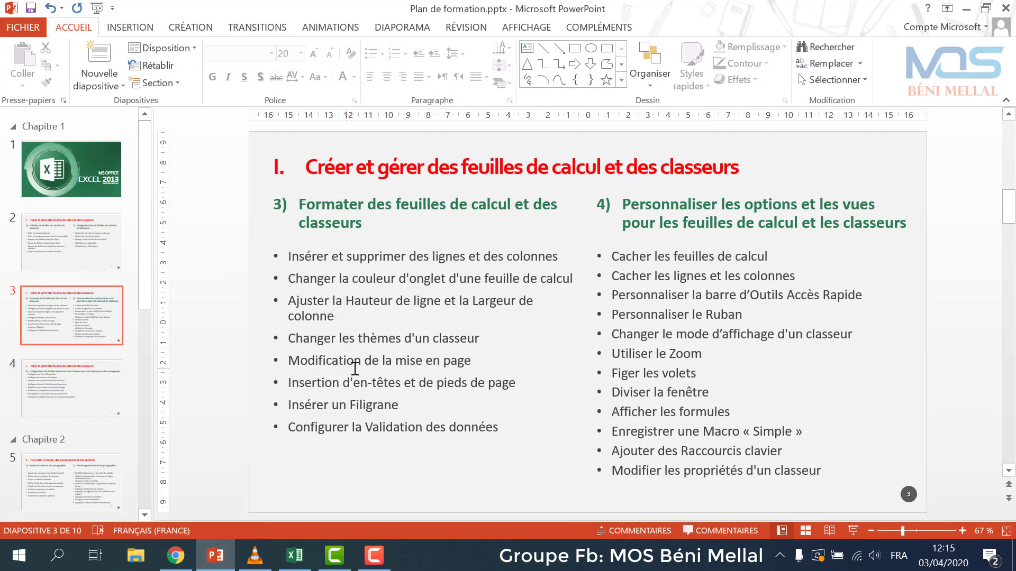
pyautogui.click(228, 560)
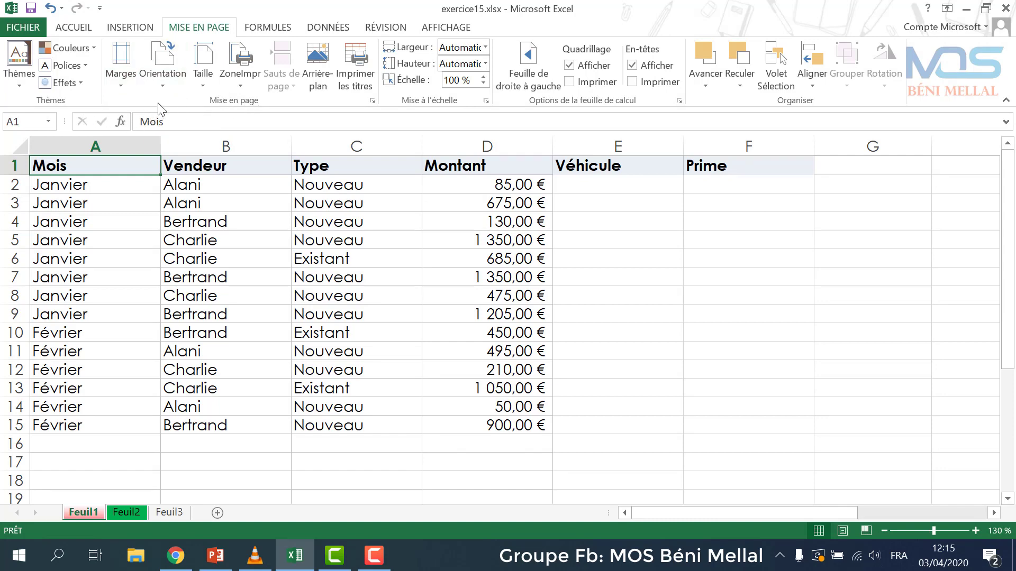
# - Apply the Larges margin preset and select the table data to check the page layout
pyautogui.click(121, 84)
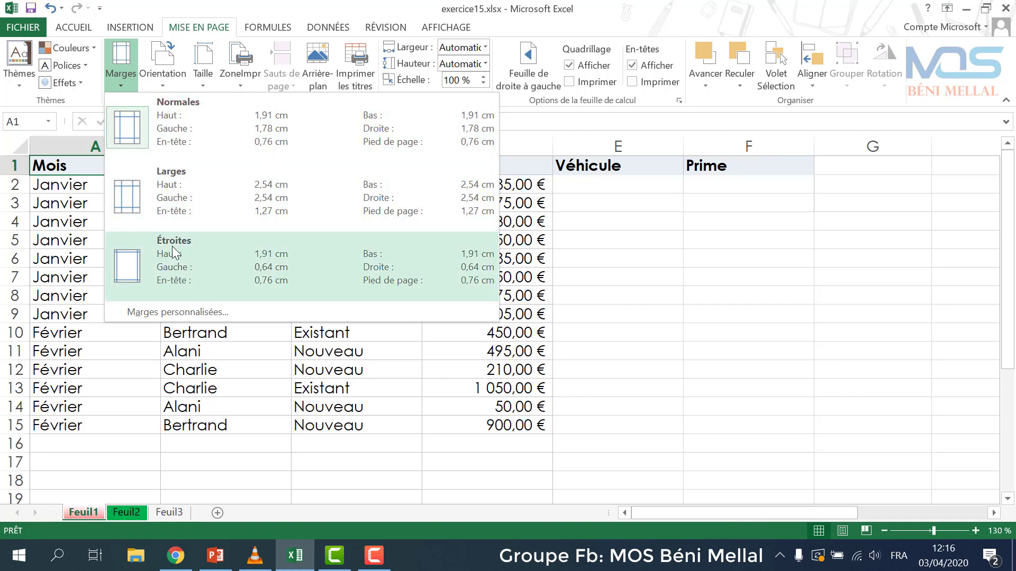
pyautogui.click(187, 206)
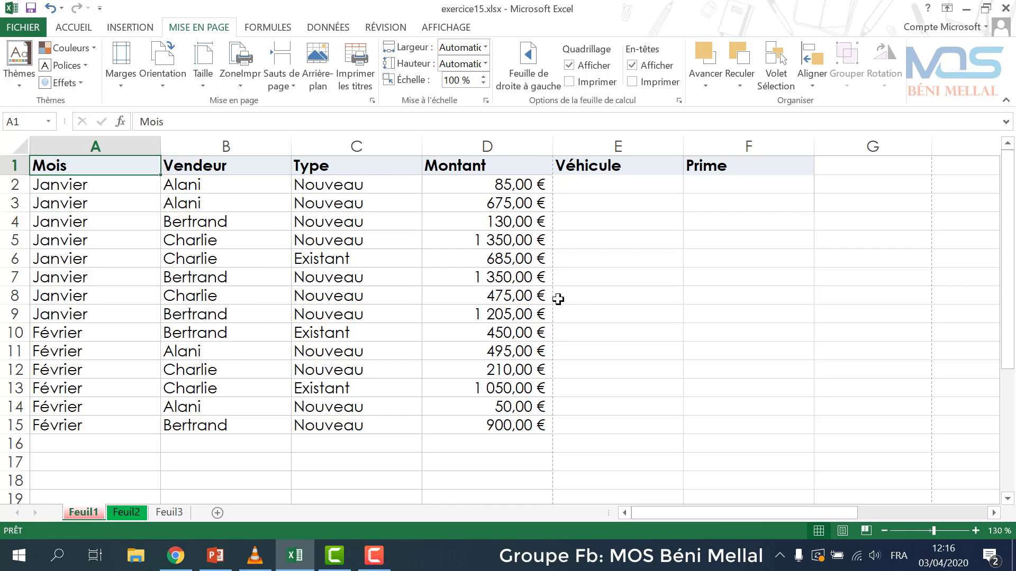
pyautogui.moveTo(470, 166); pyautogui.dragTo(18, 444)
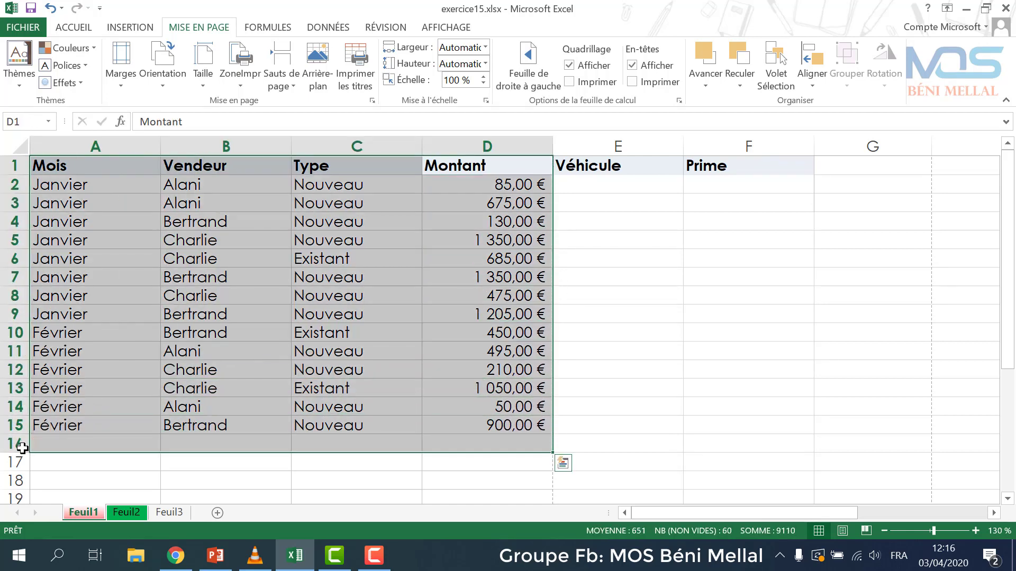
pyautogui.moveTo(599, 182); pyautogui.dragTo(796, 397)
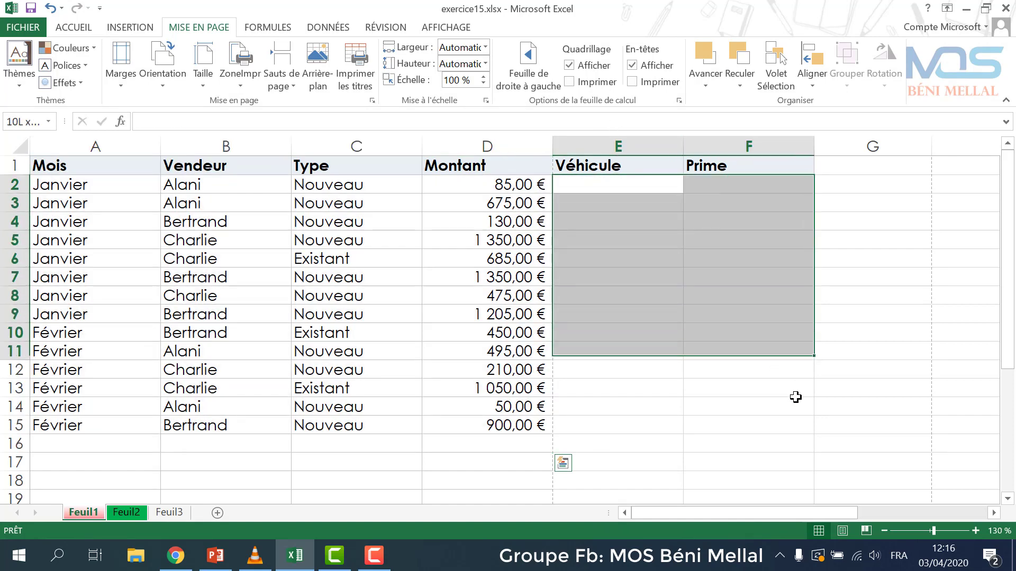
pyautogui.click(310, 361)
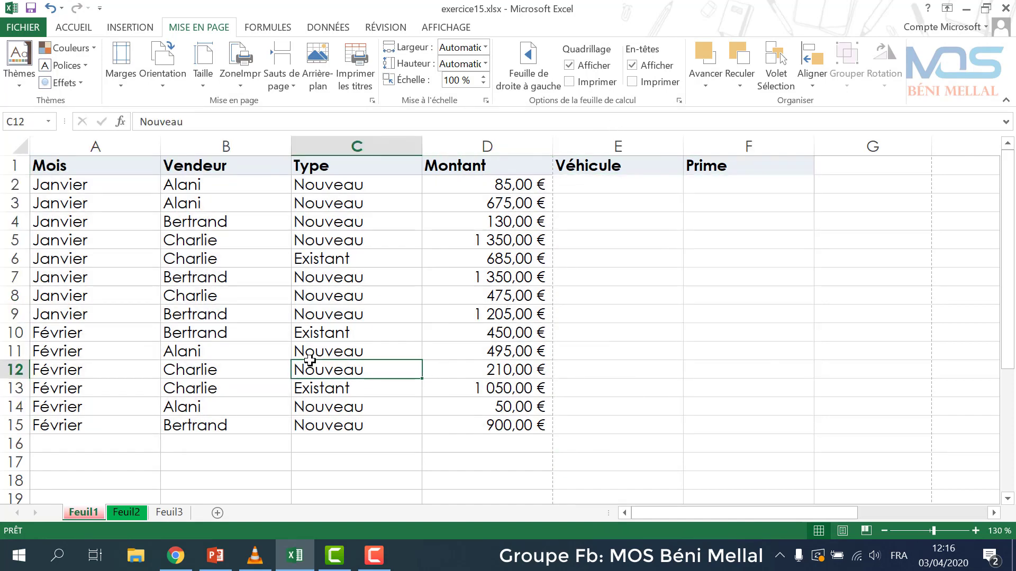
pyautogui.click(99, 172)
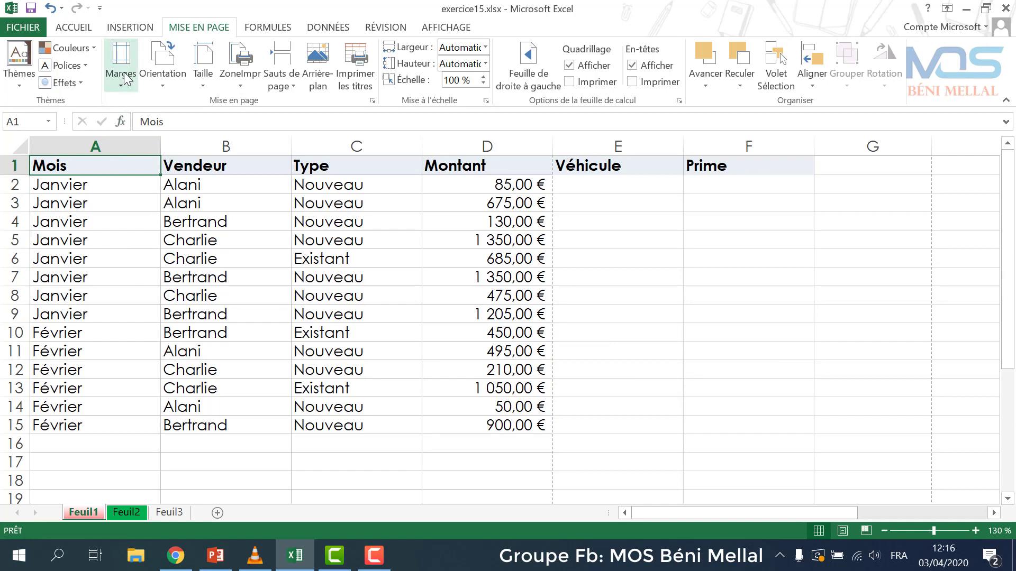
# - Switch the margins to Étroites, then back to Normales
pyautogui.click(126, 79)
pyautogui.click(164, 253)
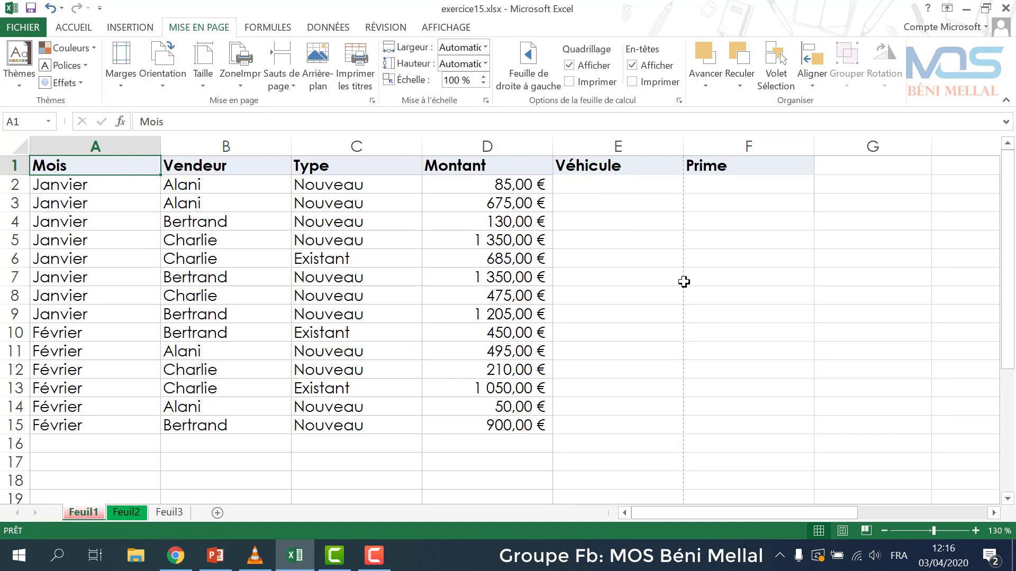
pyautogui.click(119, 72)
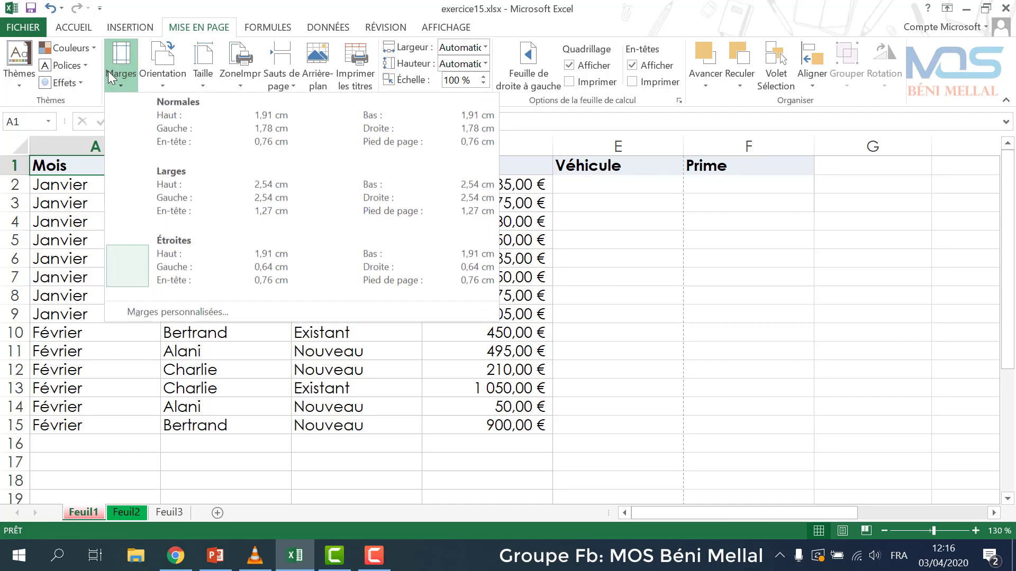
pyautogui.click(163, 129)
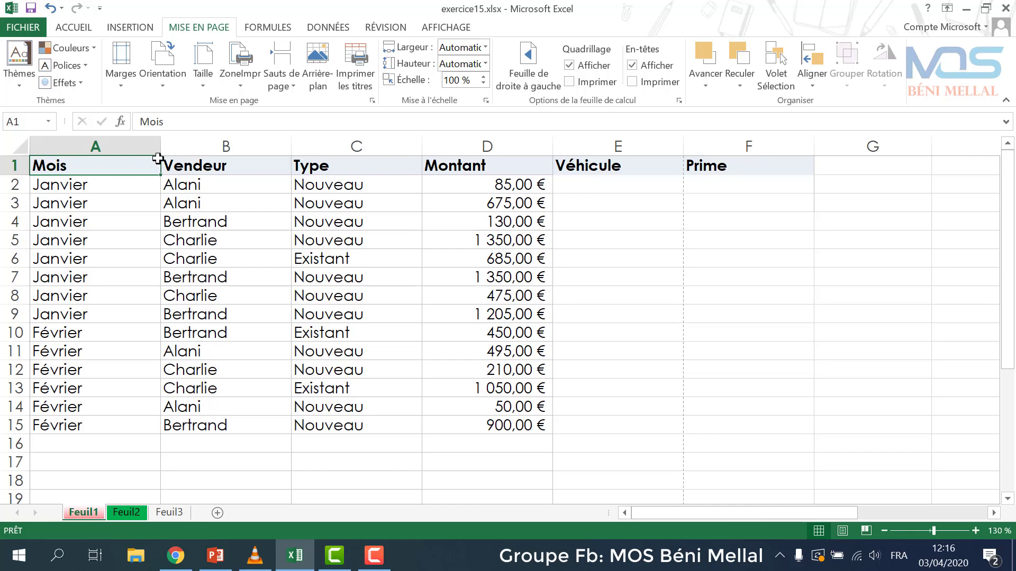
# - Set the page orientation to Paysage, then back to Portrait
pyautogui.click(159, 80)
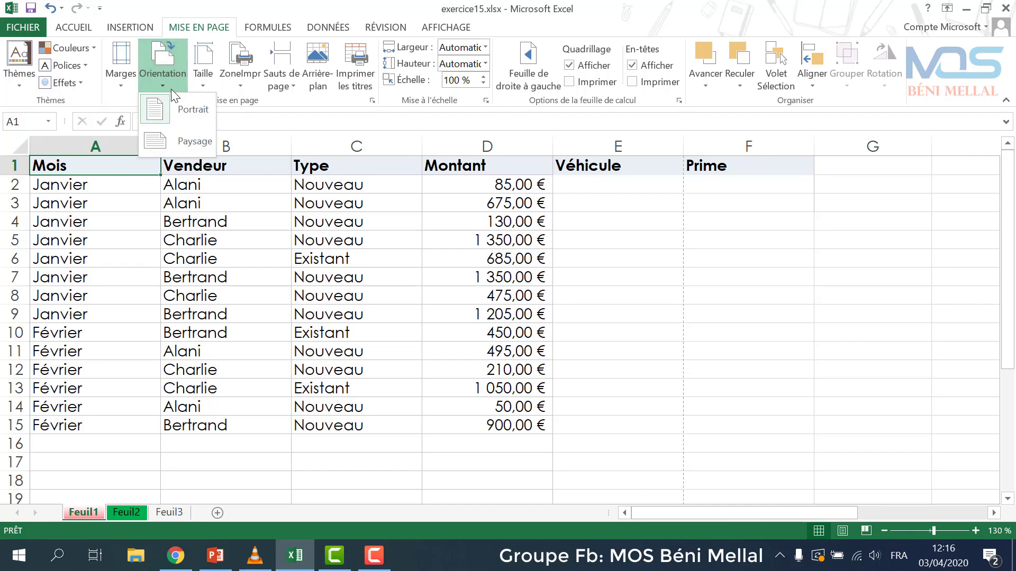
pyautogui.click(179, 148)
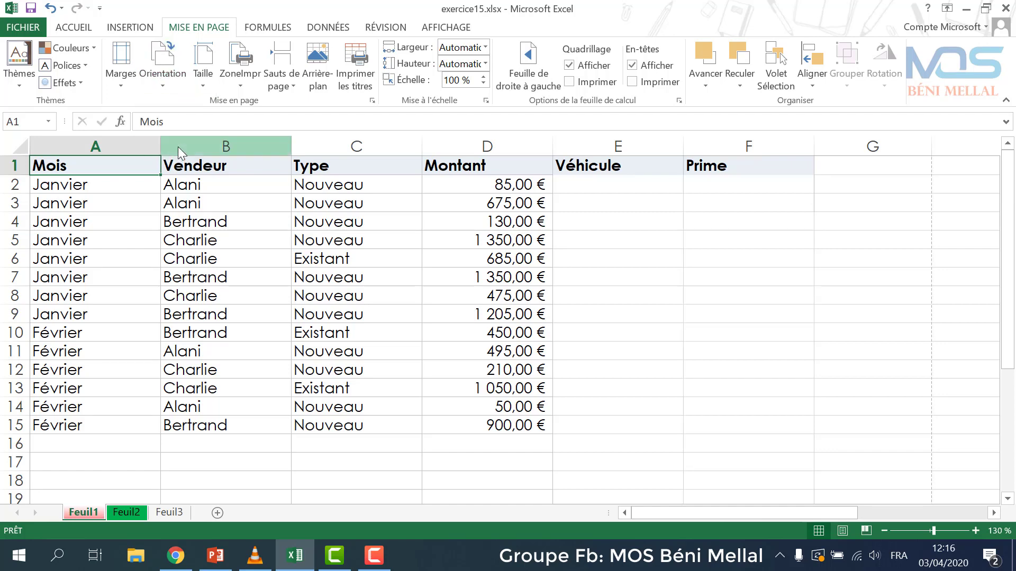
pyautogui.click(178, 84)
pyautogui.click(178, 112)
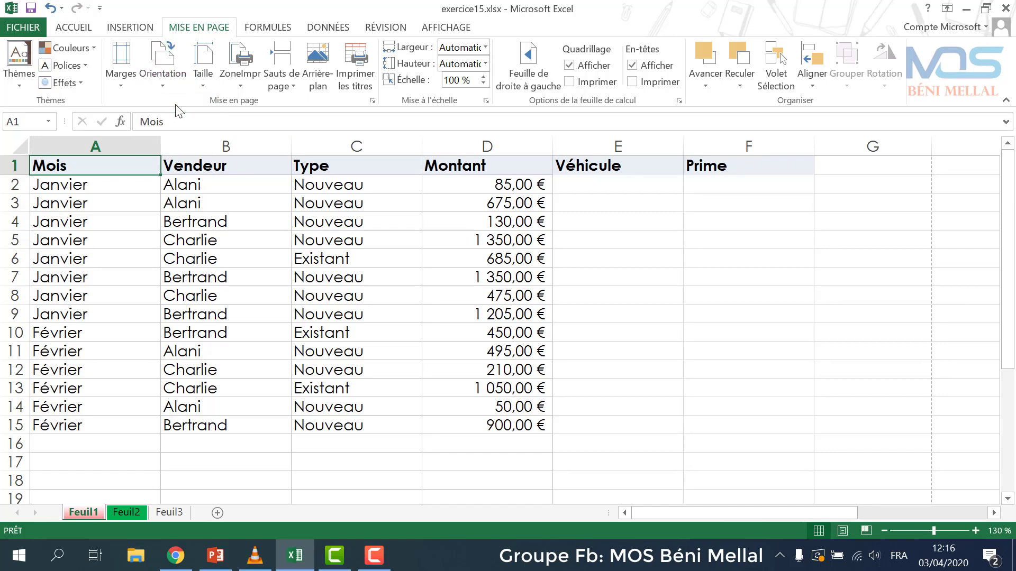
# - Review the paper sizes without changing them and bring up the print area options
pyautogui.click(203, 84)
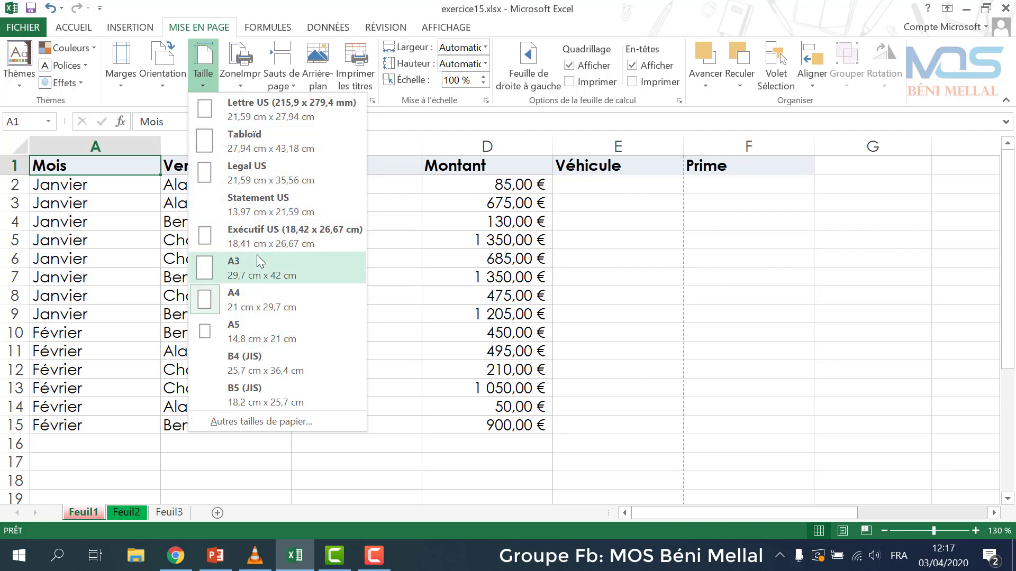
pyautogui.click(428, 279)
pyautogui.click(241, 84)
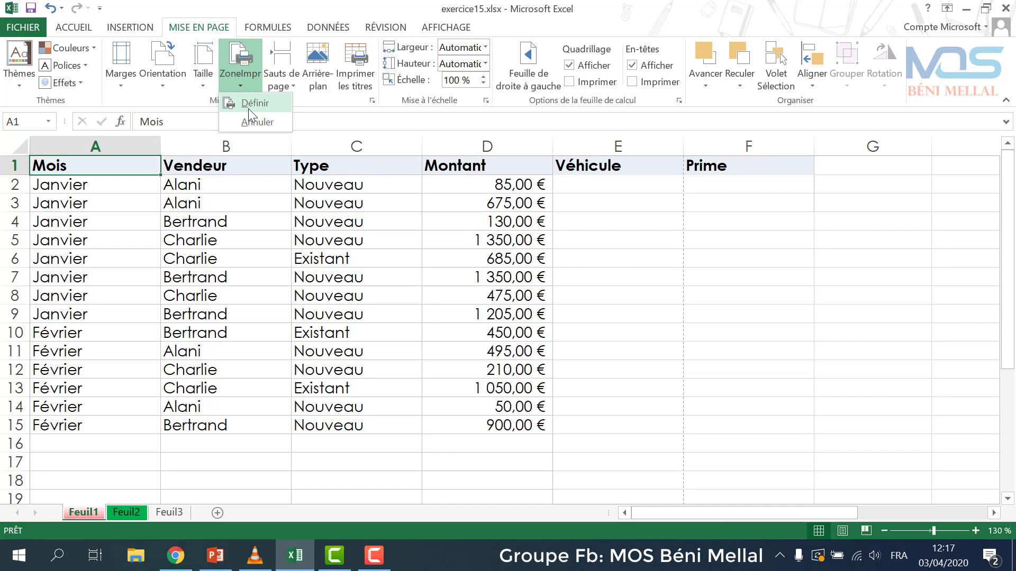
# - Define A1:D15, the Mois to Montant data, as the print area
pyautogui.click(249, 109)
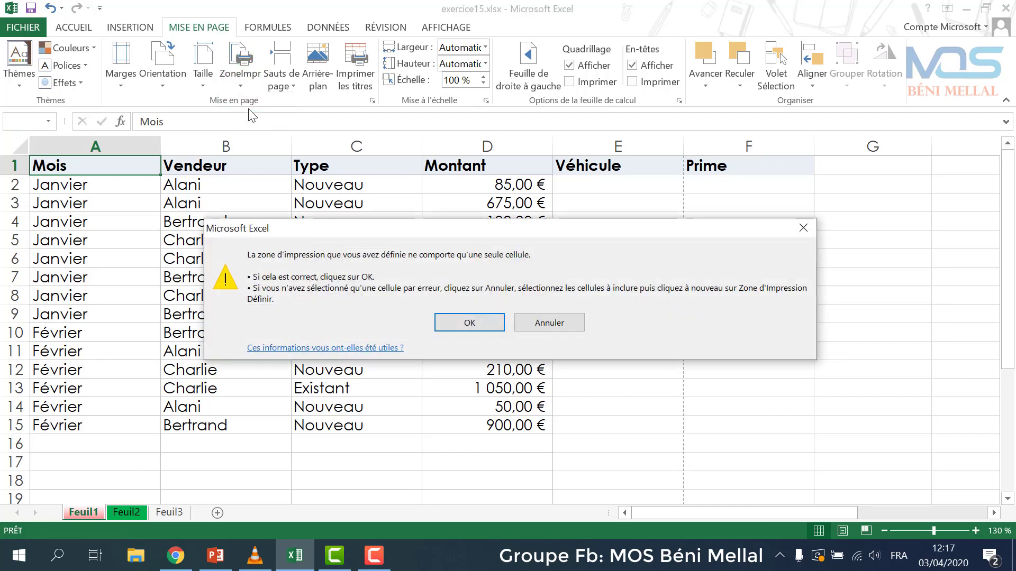
pyautogui.click(469, 327)
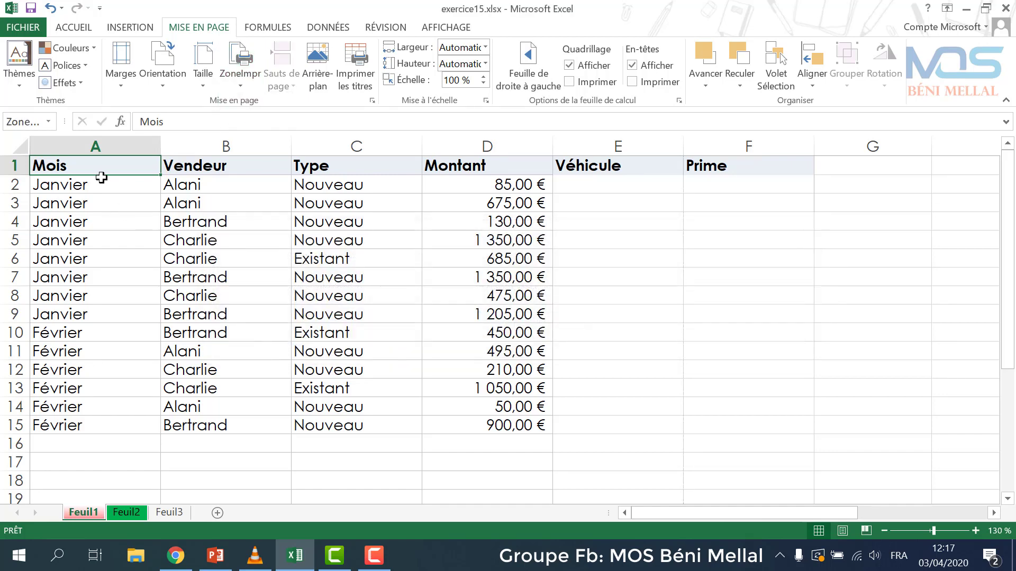
pyautogui.moveTo(100, 169)
pyautogui.mouseDown()
pyautogui.moveTo(363, 293)
pyautogui.moveTo(479, 422)
pyautogui.mouseUp()
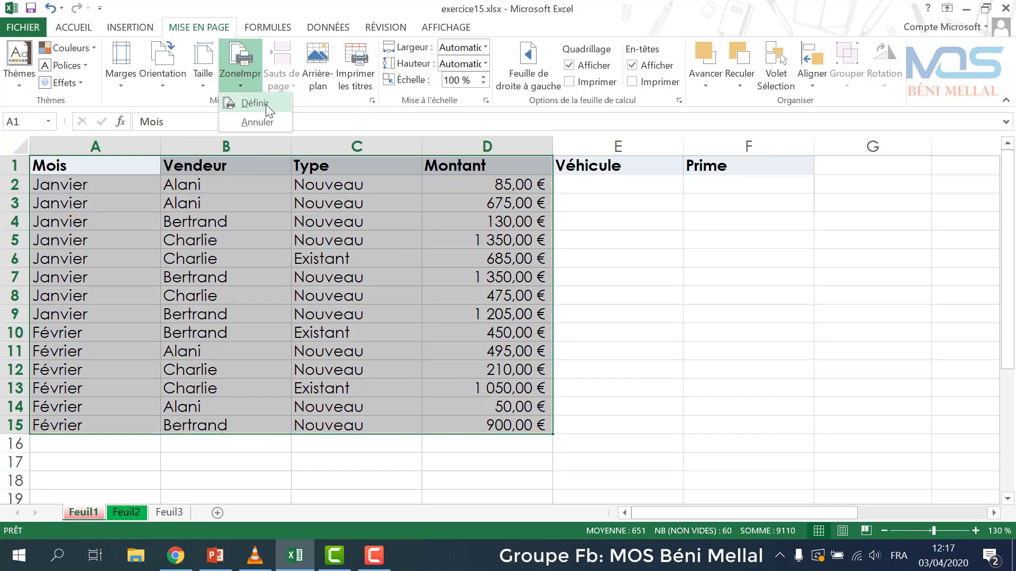
pyautogui.click(265, 104)
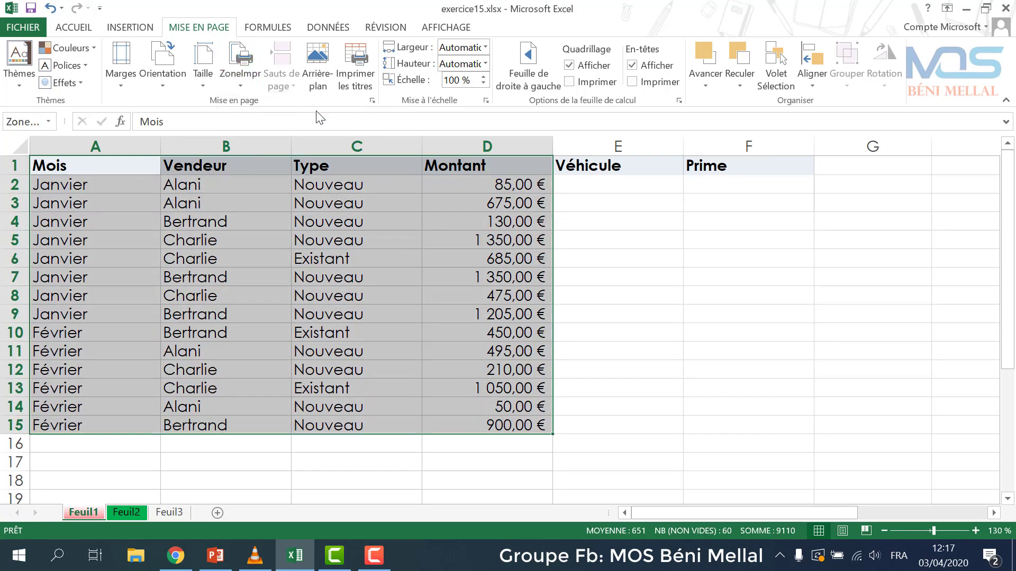
# - Clear the defined print area and select cell B4
pyautogui.click(238, 81)
pyautogui.click(247, 122)
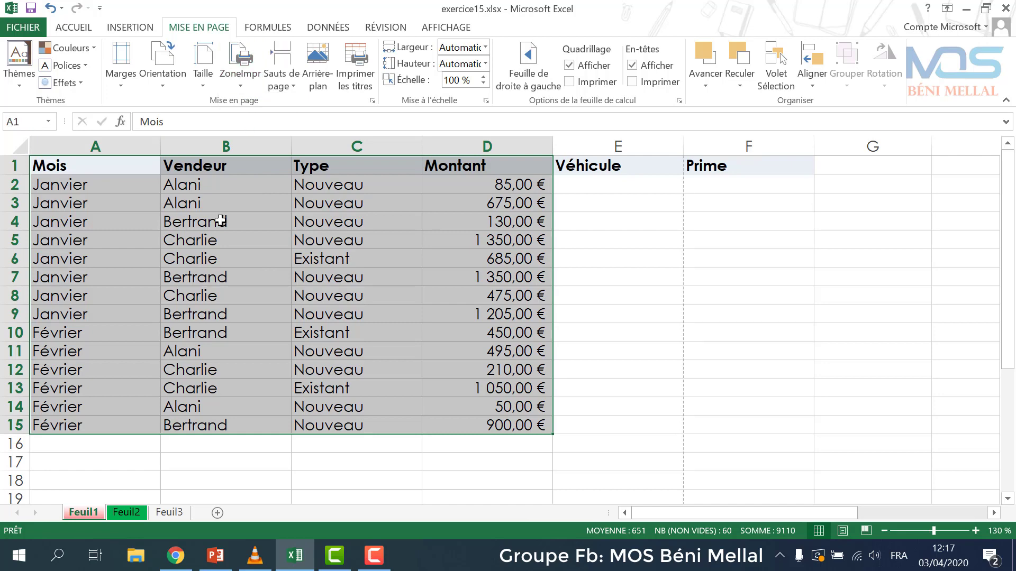
pyautogui.click(220, 221)
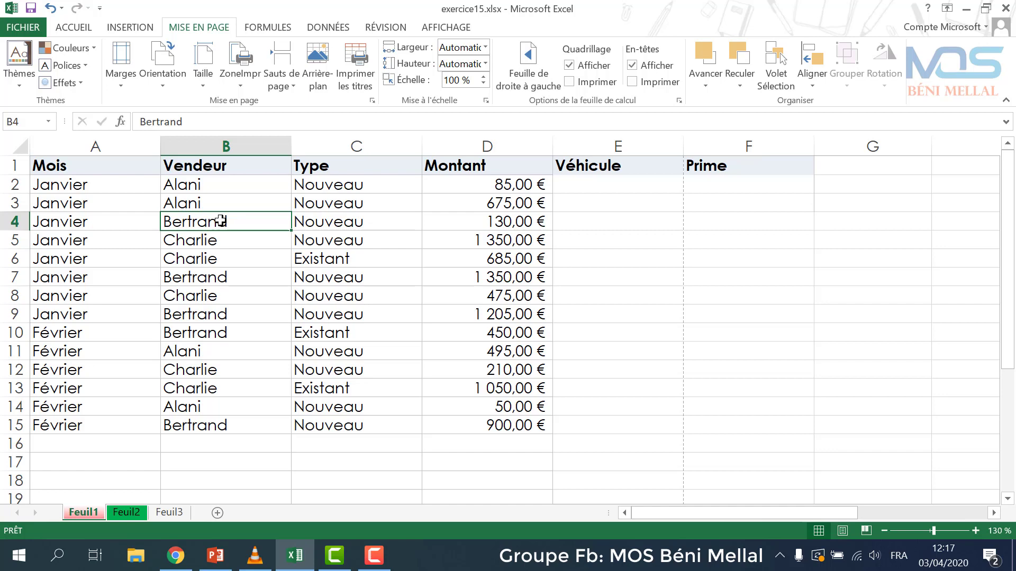
# - Set the green Excel logo from a Bing 'Excel 2013' search as the sheet background
pyautogui.click(318, 88)
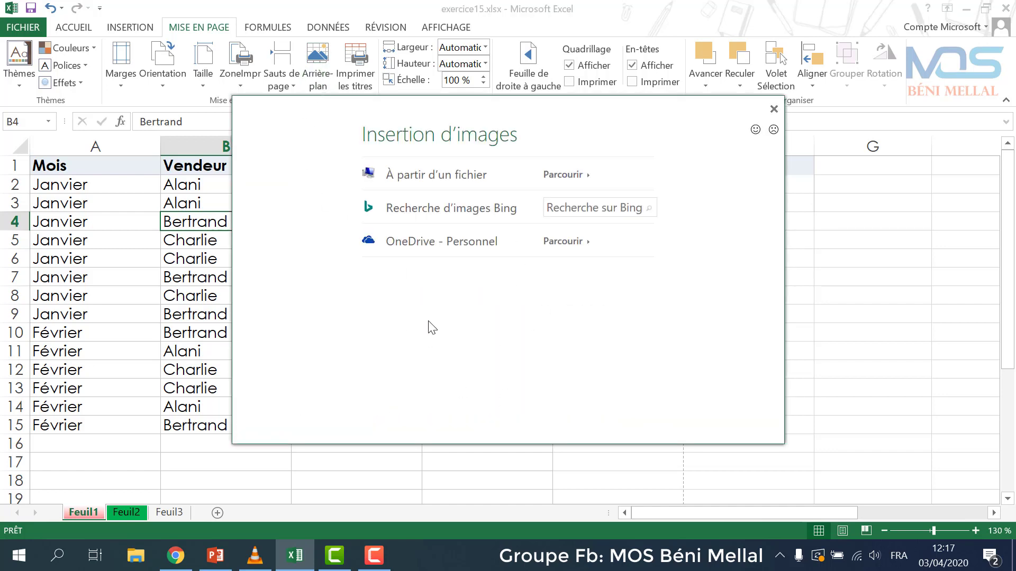
pyautogui.click(582, 207)
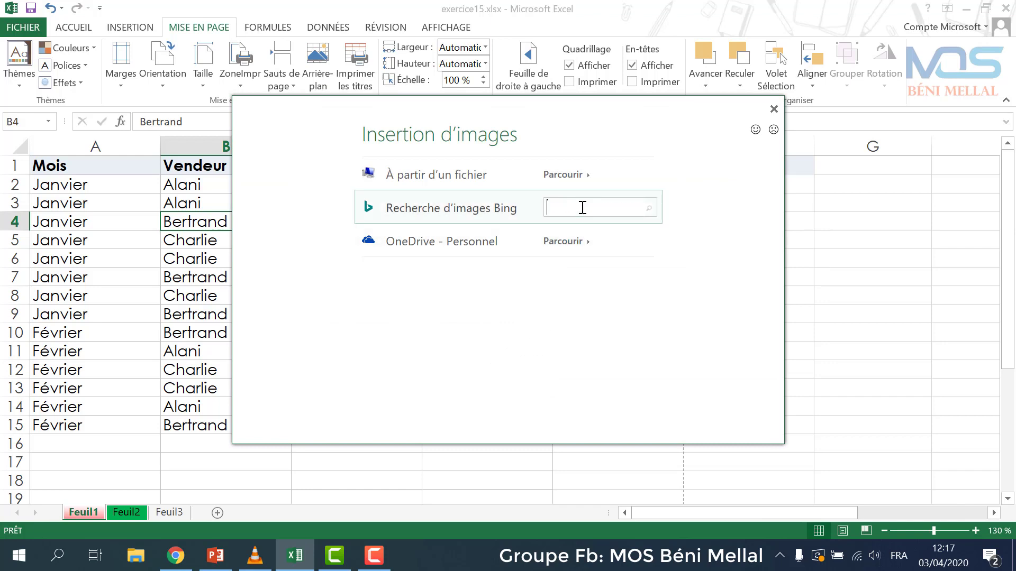
pyautogui.write('Excel 2013')
pyautogui.press('Return')
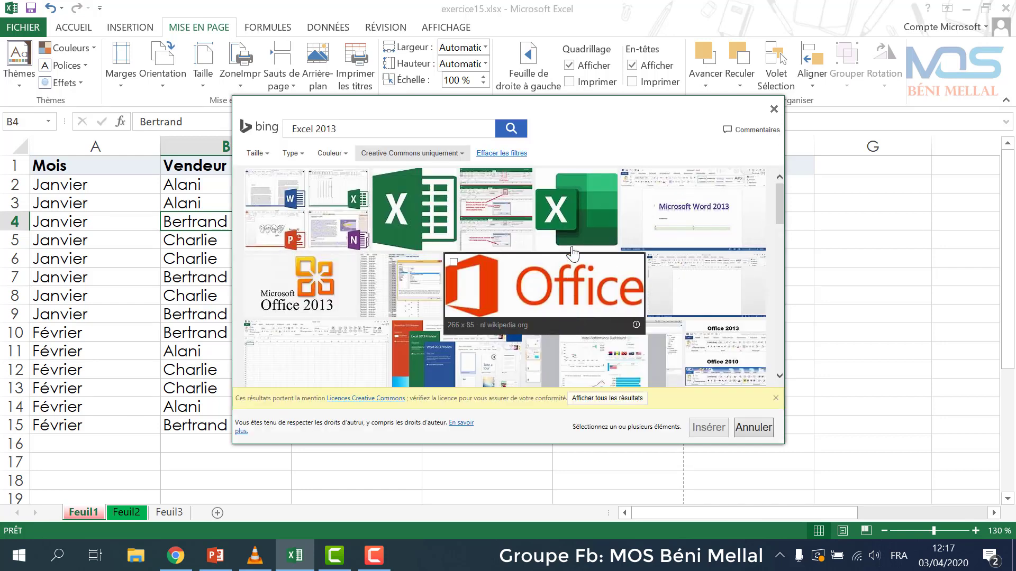
pyautogui.click(410, 201)
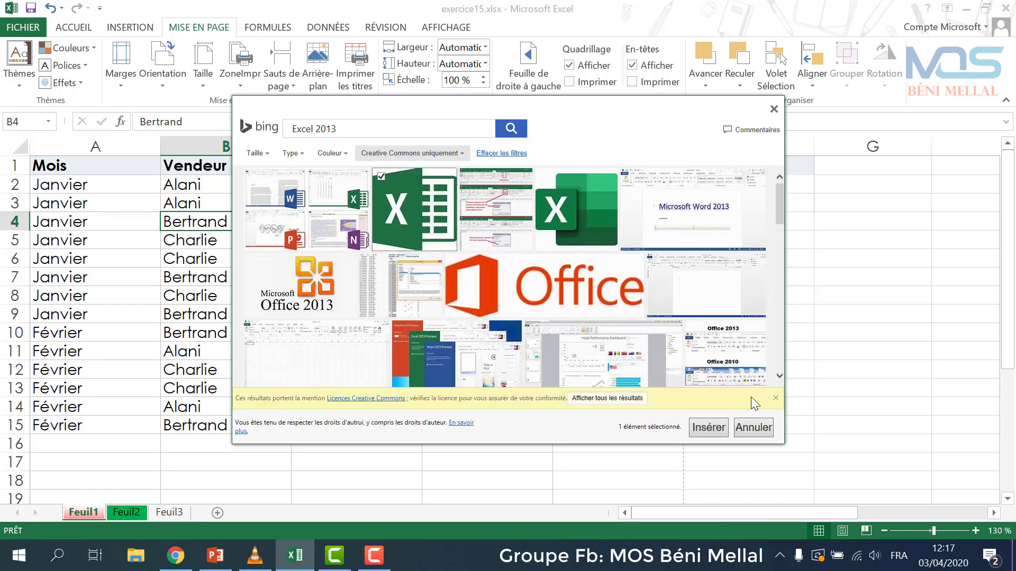
pyautogui.click(709, 429)
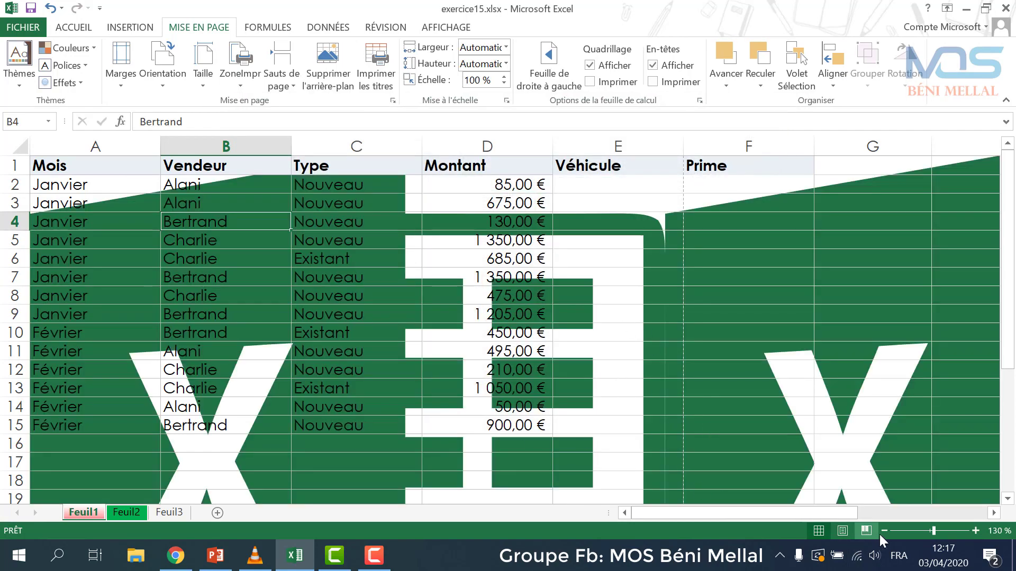
# - Zoom out and back in to view the logo background across the sheet
pyautogui.click(884, 531)
pyautogui.click(884, 531)
pyautogui.click(884, 530)
pyautogui.click(884, 530)
pyautogui.click(884, 531)
pyautogui.click(884, 532)
pyautogui.click(884, 531)
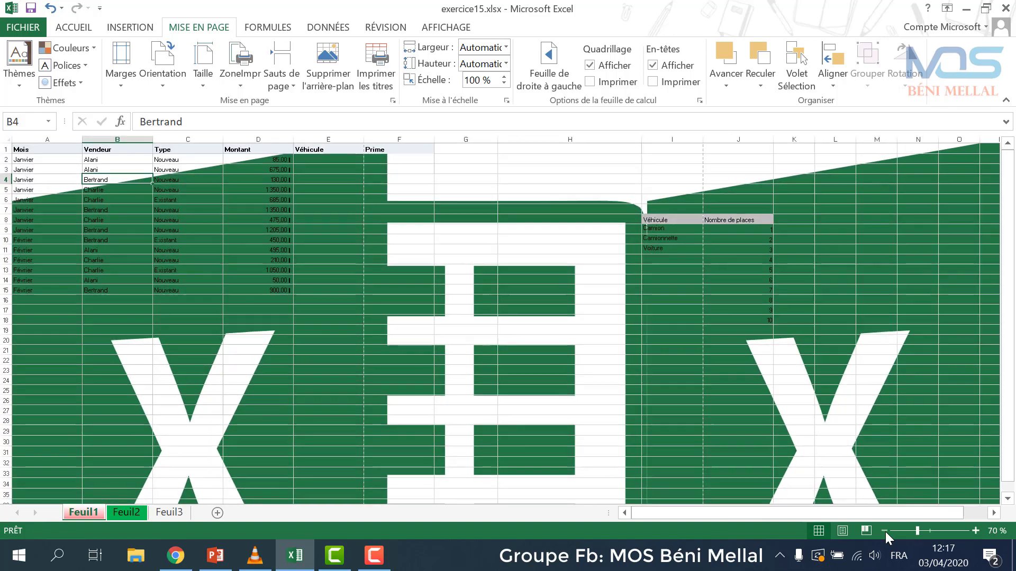
pyautogui.click(884, 531)
pyautogui.click(884, 531)
pyautogui.click(885, 531)
pyautogui.click(884, 531)
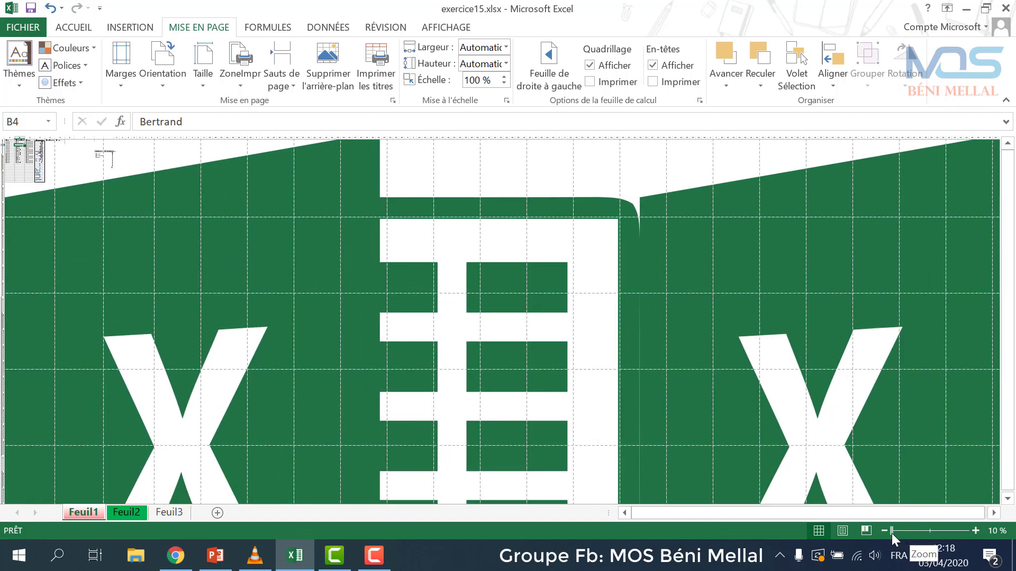
pyautogui.moveTo(891, 530); pyautogui.dragTo(996, 532)
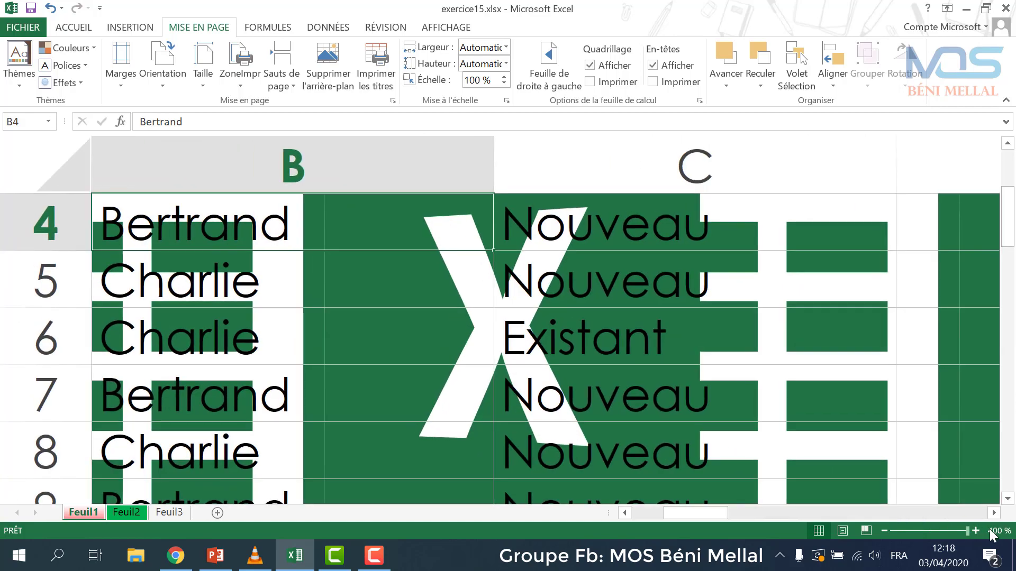
pyautogui.click(946, 533)
pyautogui.moveTo(945, 533); pyautogui.dragTo(940, 531)
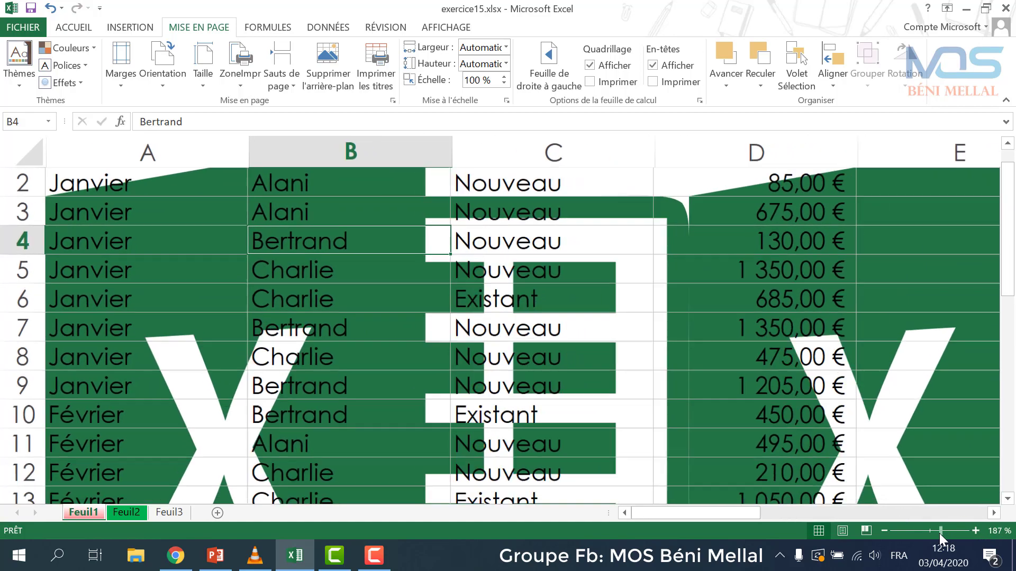
# - Remove the green logo background from Feuil1, then switch to the PowerPoint training plan
pyautogui.click(49, 9)
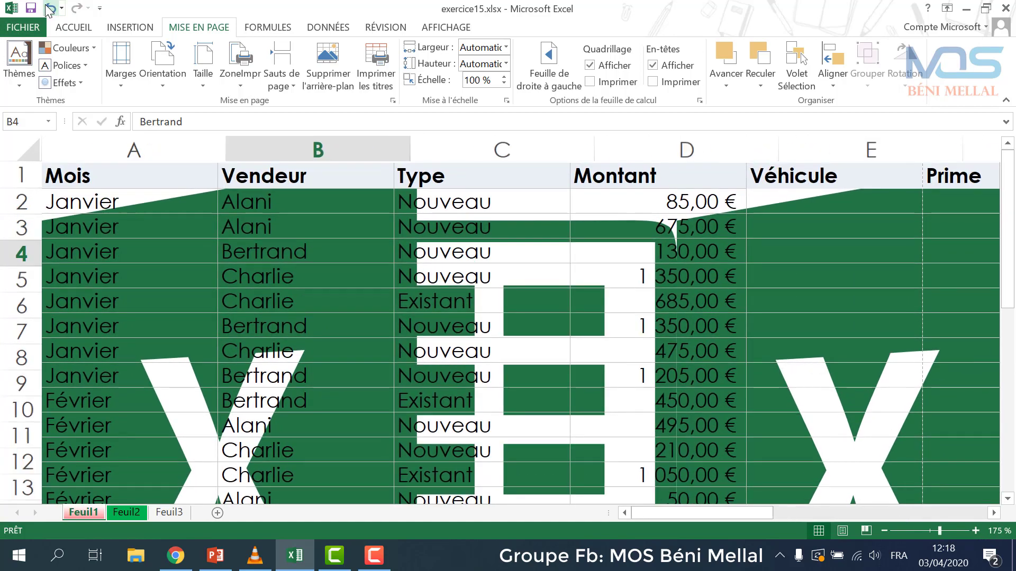
pyautogui.scroll(2, 227, 181)
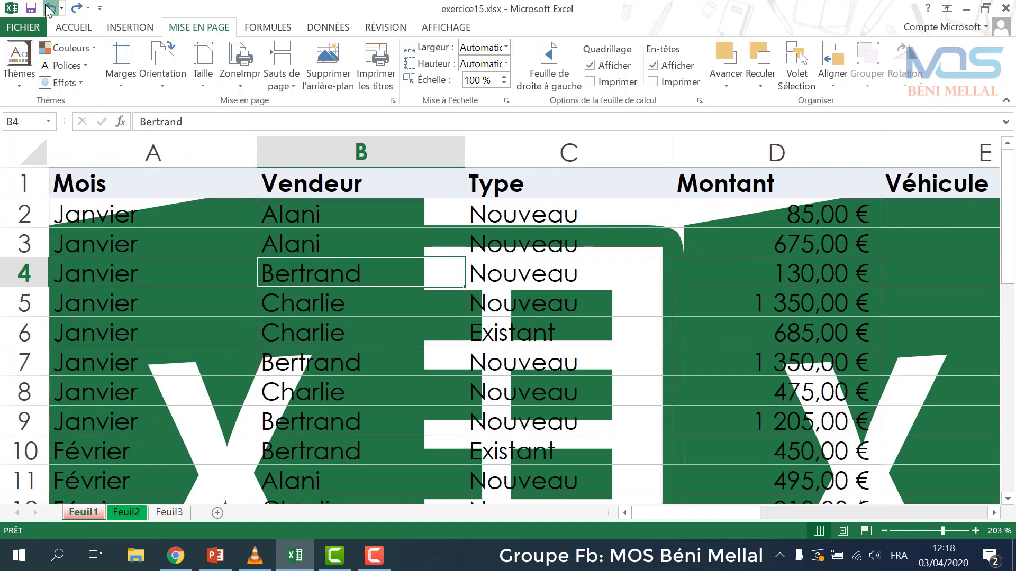
pyautogui.click(329, 79)
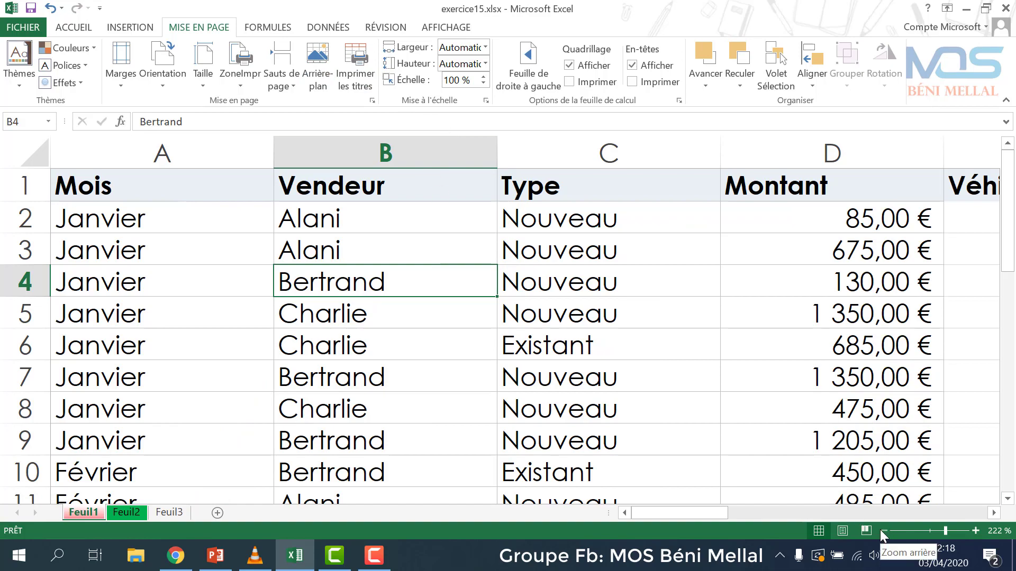
pyautogui.keyDown('ctrl'); pyautogui.scroll(-3, 571, 325); pyautogui.keyUp('ctrl')
pyautogui.keyDown('ctrl'); pyautogui.scroll(-3, 572, 324); pyautogui.keyUp('ctrl')
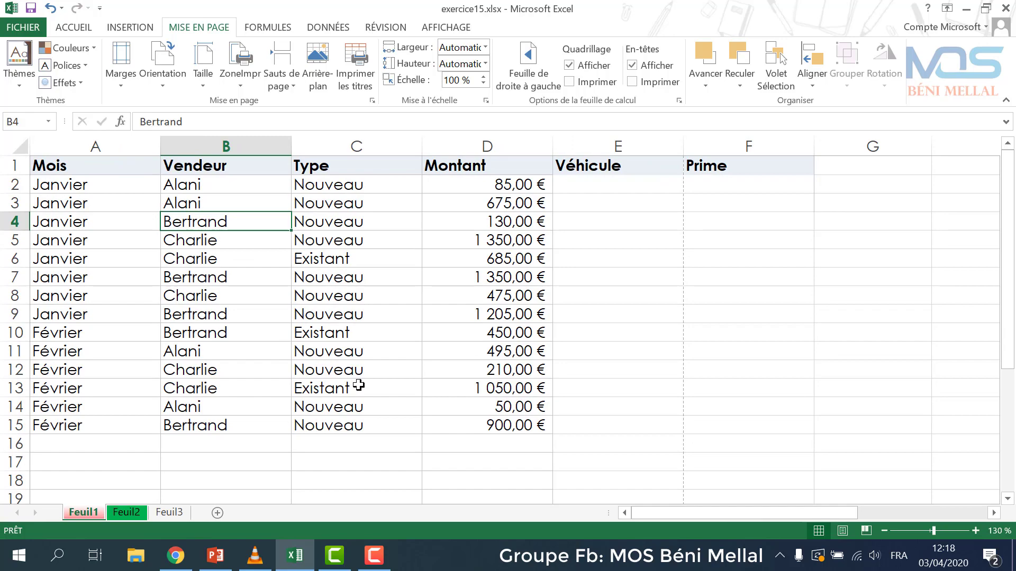
pyautogui.click(212, 565)
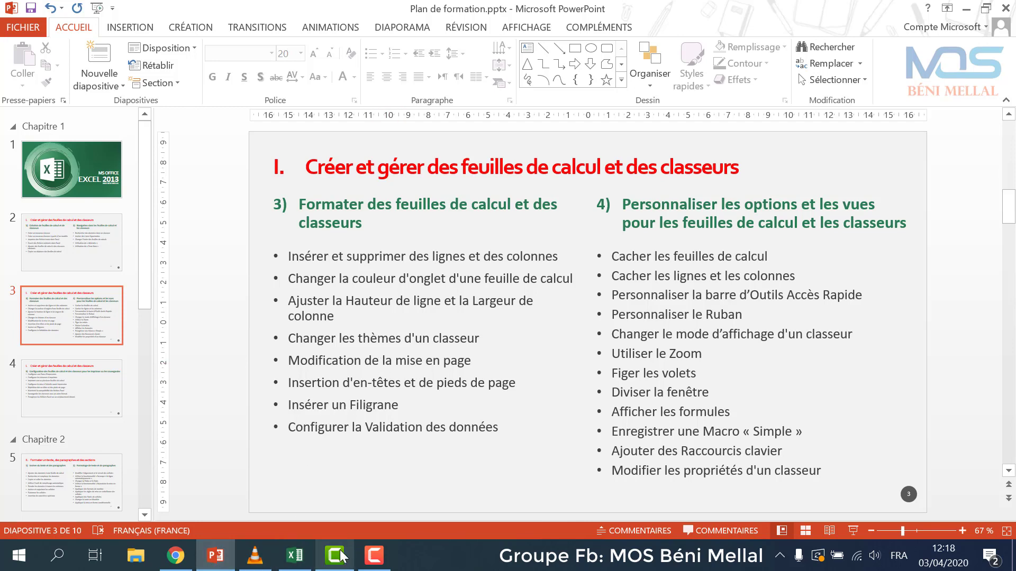
# - Return to exercice15.xlsx, then minimize Excel and PowerPoint to reveal the desktop
pyautogui.click(293, 558)
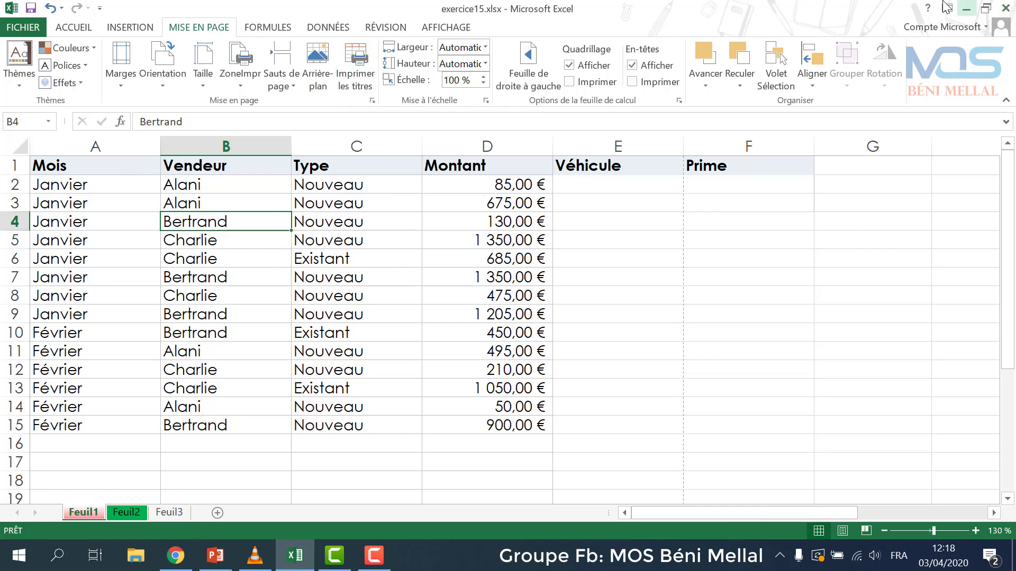
pyautogui.click(965, 8)
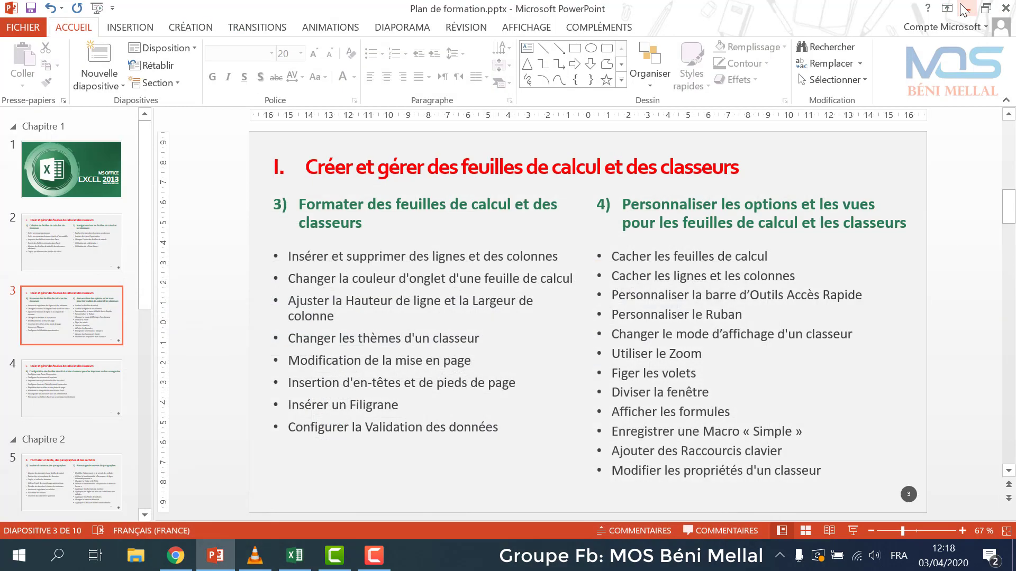
pyautogui.click(965, 8)
# - Open Doc.xlsx, browse the Données sheet, and show its Informations page (31,2 Ko)
pyautogui.doubleClick(107, 299)
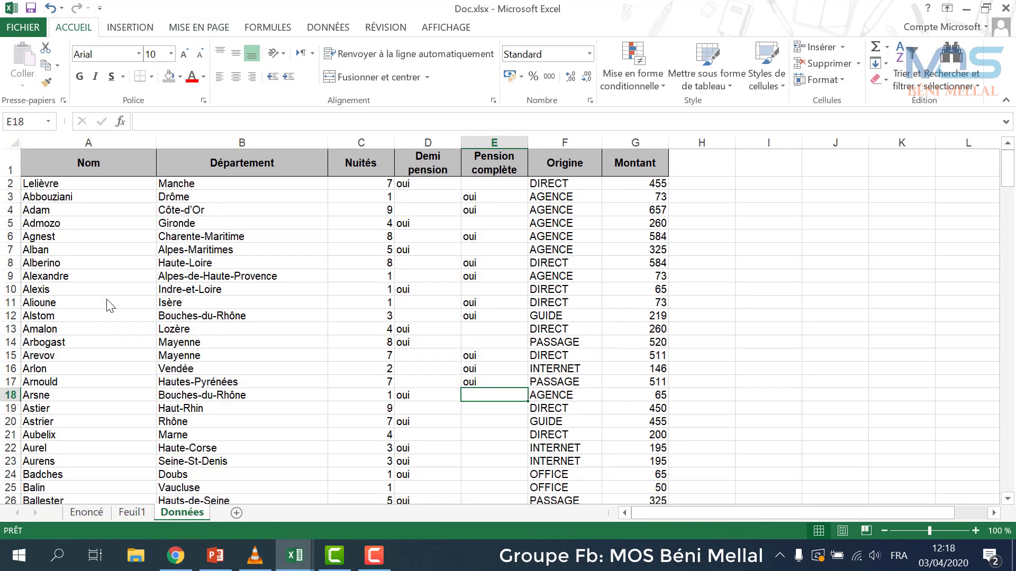
pyautogui.scroll(-1, 285, 234)
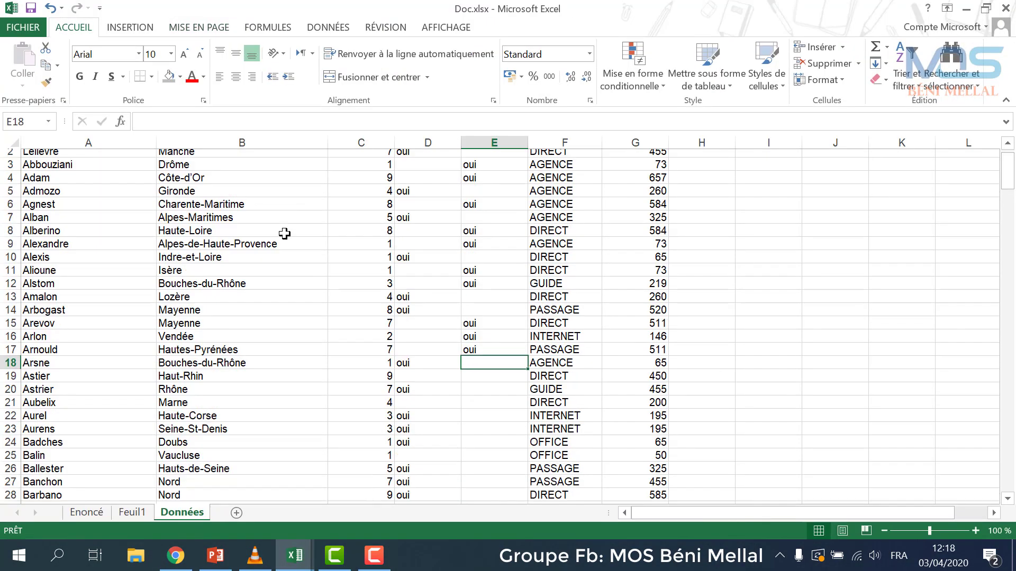
pyautogui.scroll(-4, 285, 234)
pyautogui.scroll(-5, 285, 233)
pyautogui.scroll(-5, 284, 233)
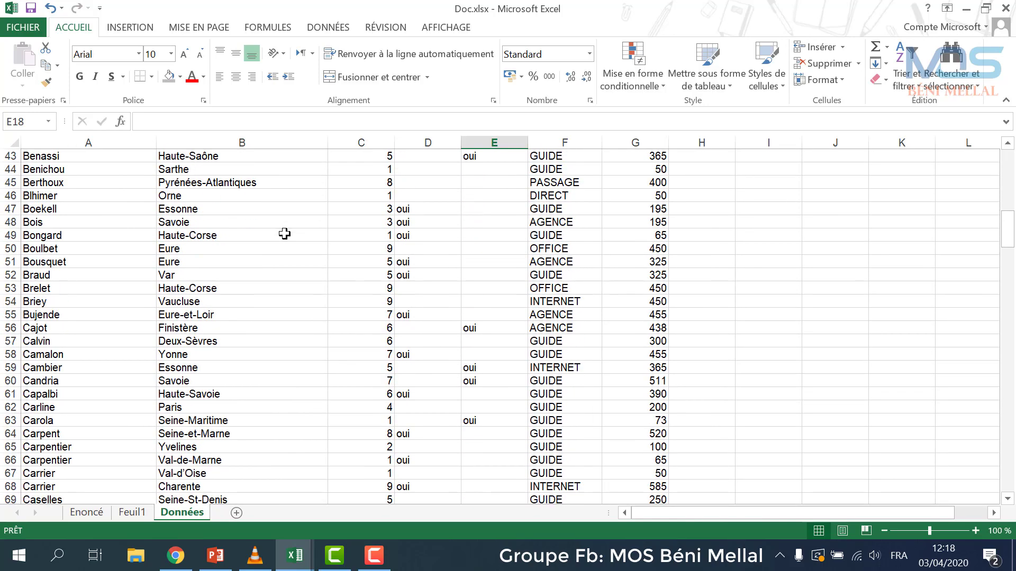
pyautogui.scroll(-8, 285, 234)
pyautogui.scroll(13, 285, 233)
pyautogui.scroll(9, 285, 234)
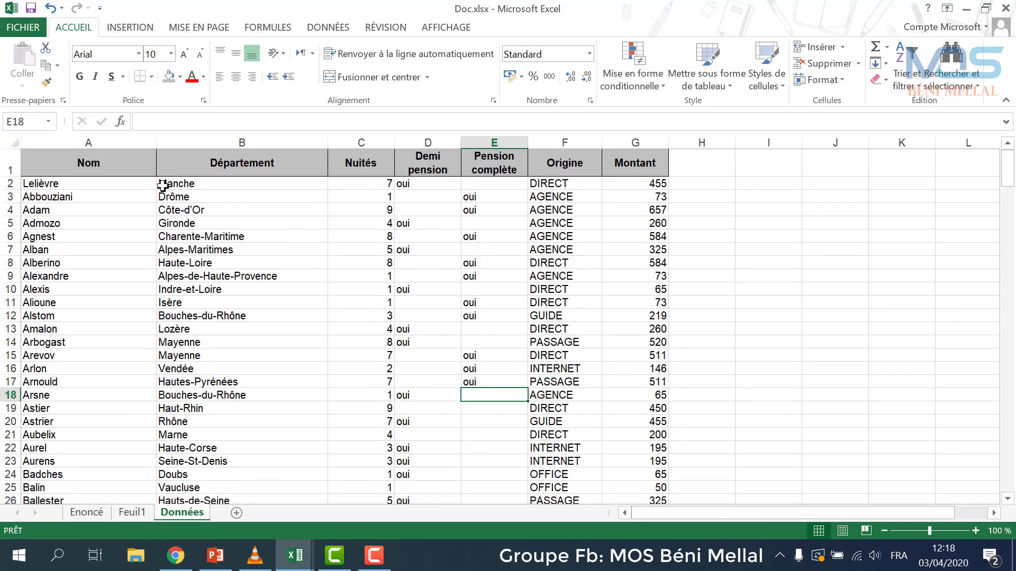
pyautogui.click(29, 28)
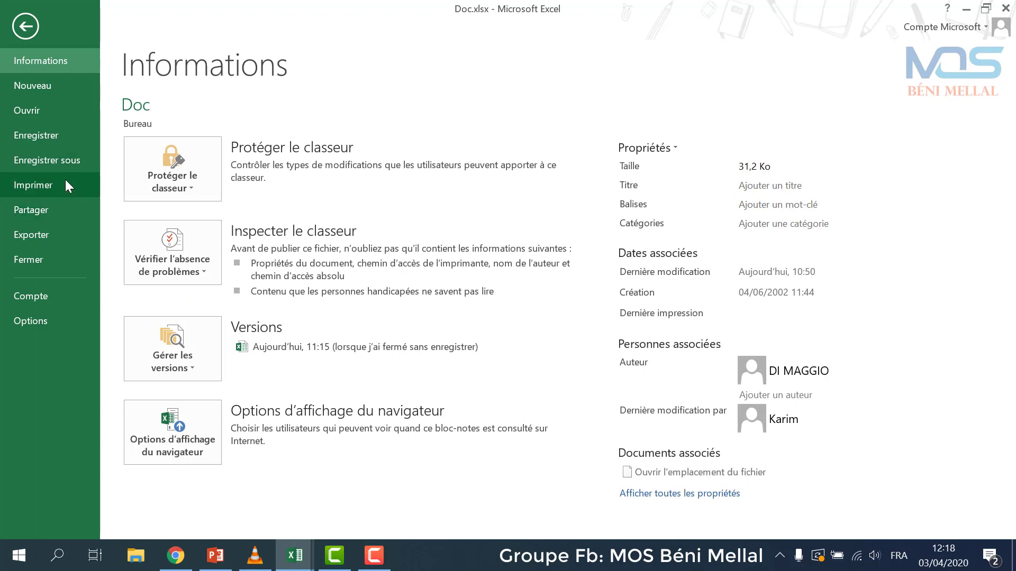
pyautogui.click(65, 182)
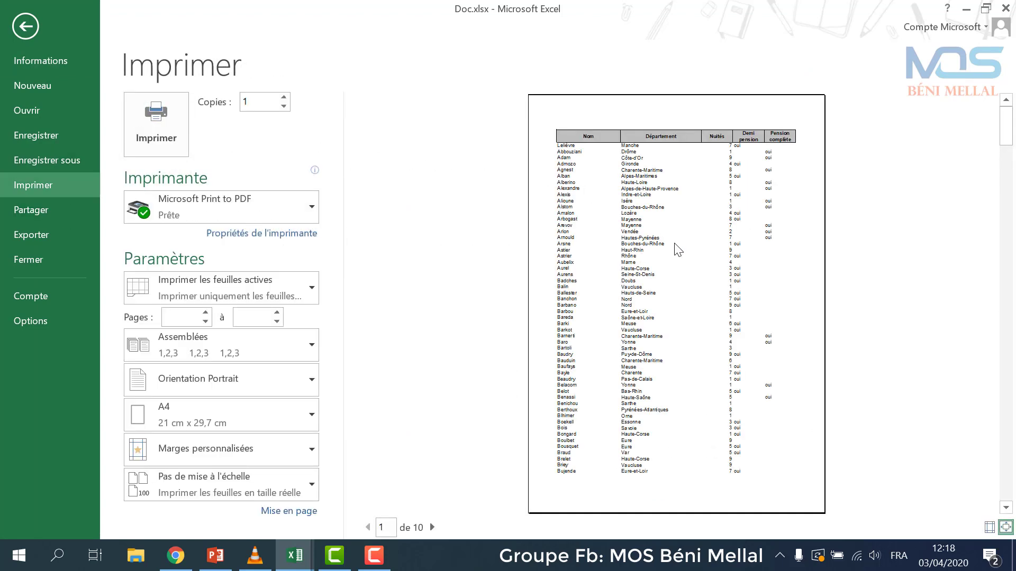
pyautogui.scroll(-2, 678, 250)
pyautogui.scroll(-1, 677, 250)
pyautogui.scroll(2, 678, 250)
pyautogui.scroll(3, 678, 250)
pyautogui.scroll(-1, 898, 435)
pyautogui.scroll(-1, 898, 435)
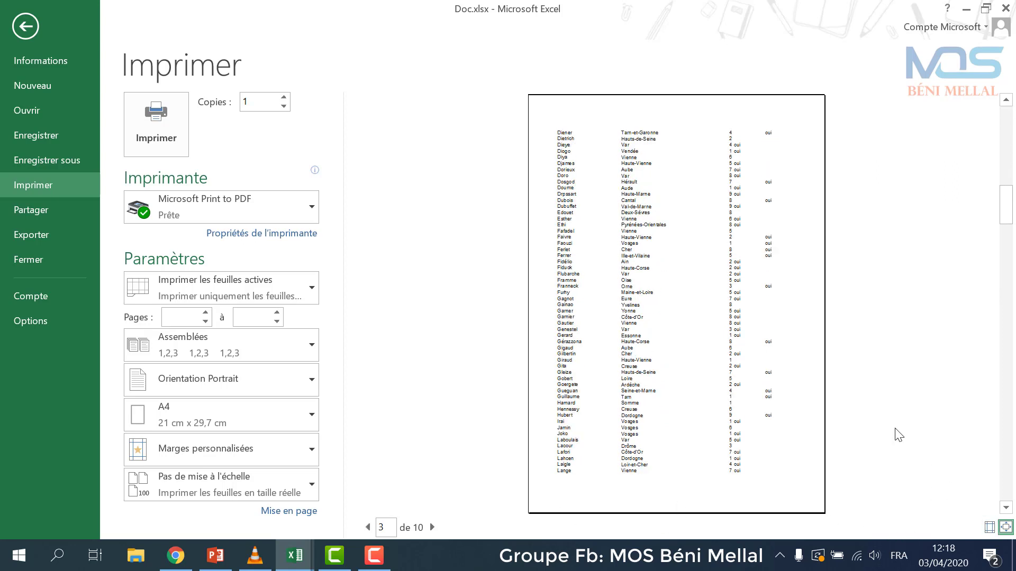
pyautogui.scroll(1, 898, 435)
pyautogui.scroll(1, 898, 435)
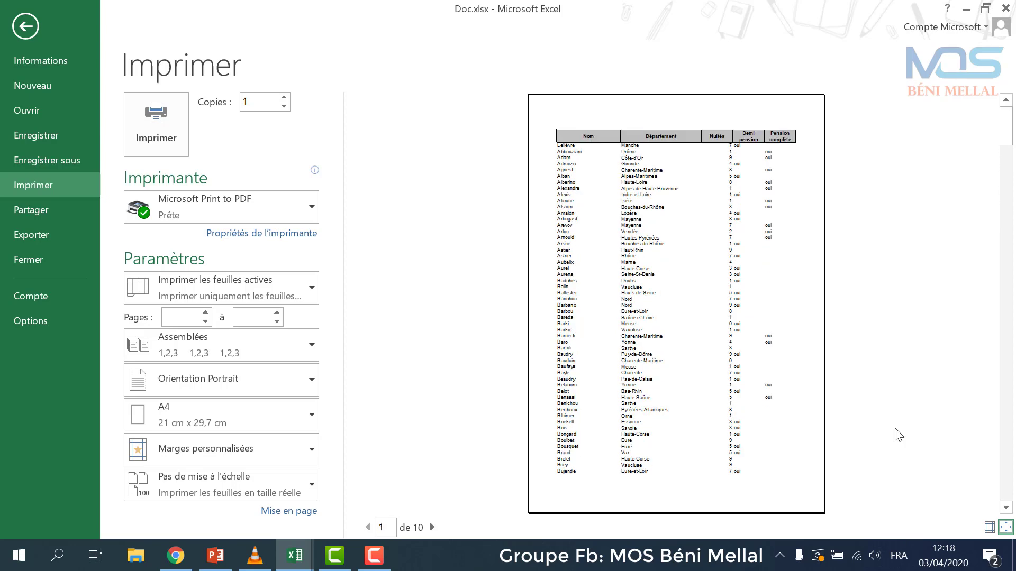
pyautogui.click(773, 175)
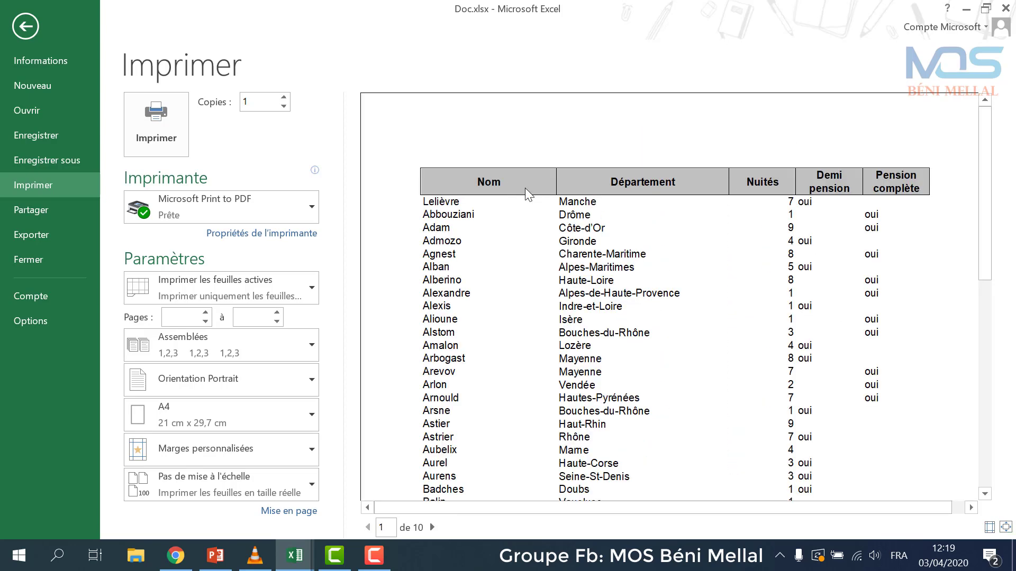
pyautogui.click(714, 182)
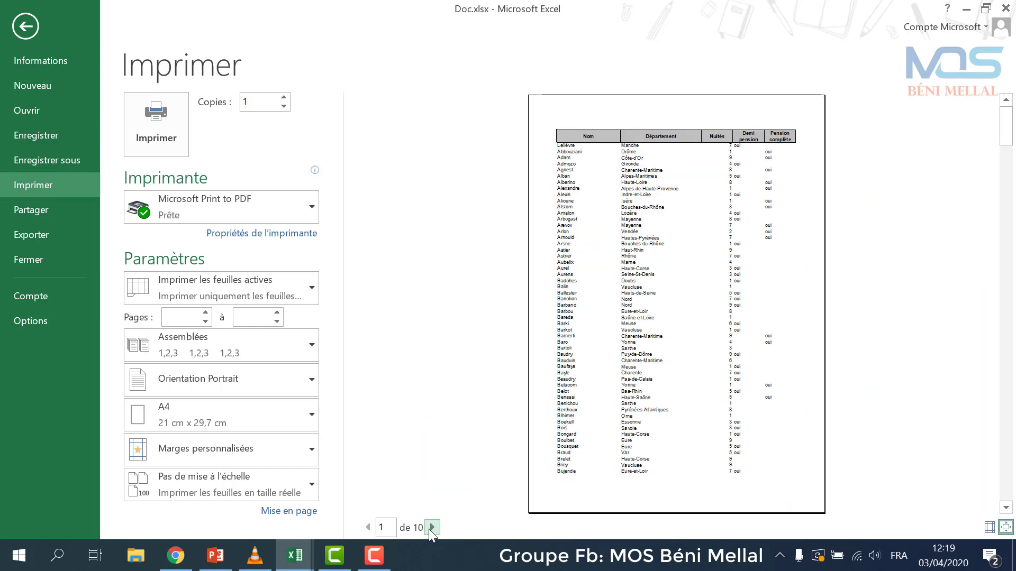
pyautogui.click(431, 528)
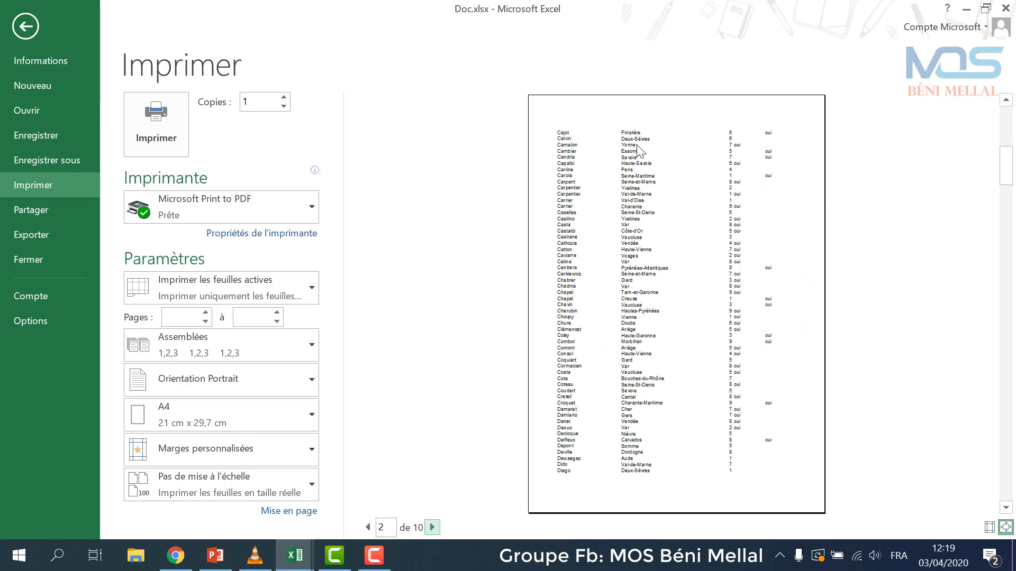
pyautogui.scroll(1, 639, 150)
pyautogui.scroll(-2, 639, 151)
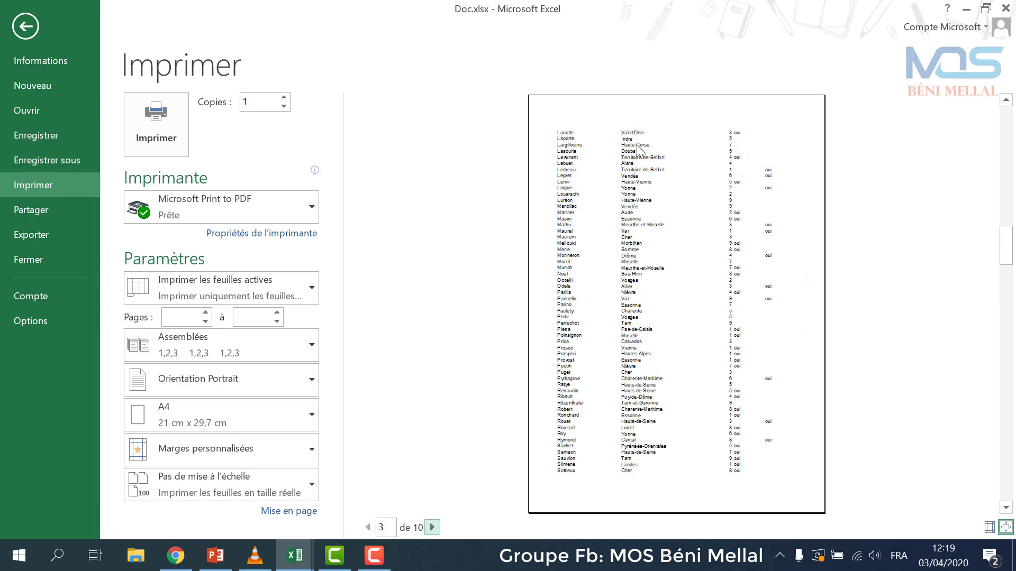
pyautogui.scroll(2, 639, 150)
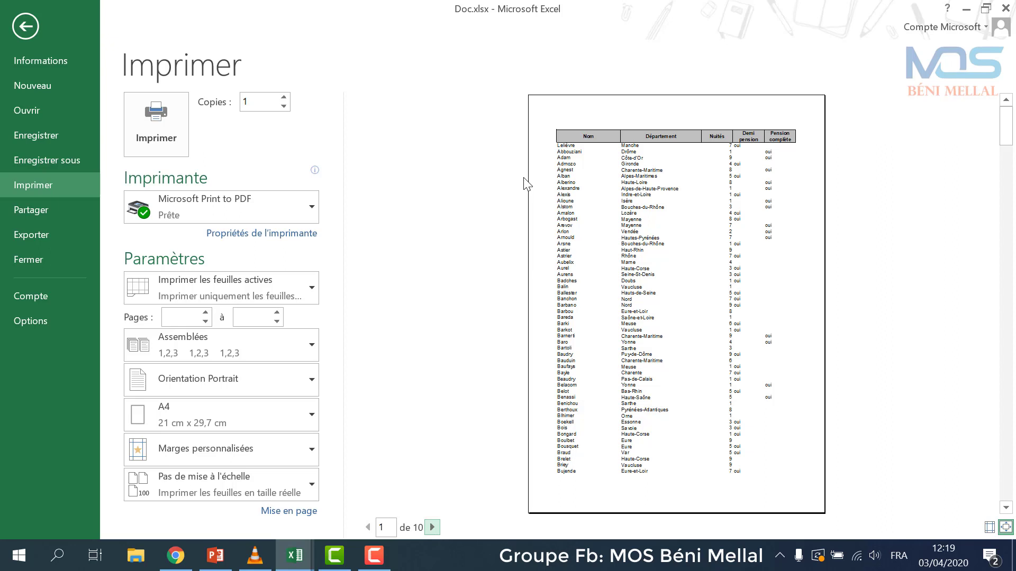
pyautogui.scroll(-2, 527, 182)
pyautogui.scroll(-1, 526, 183)
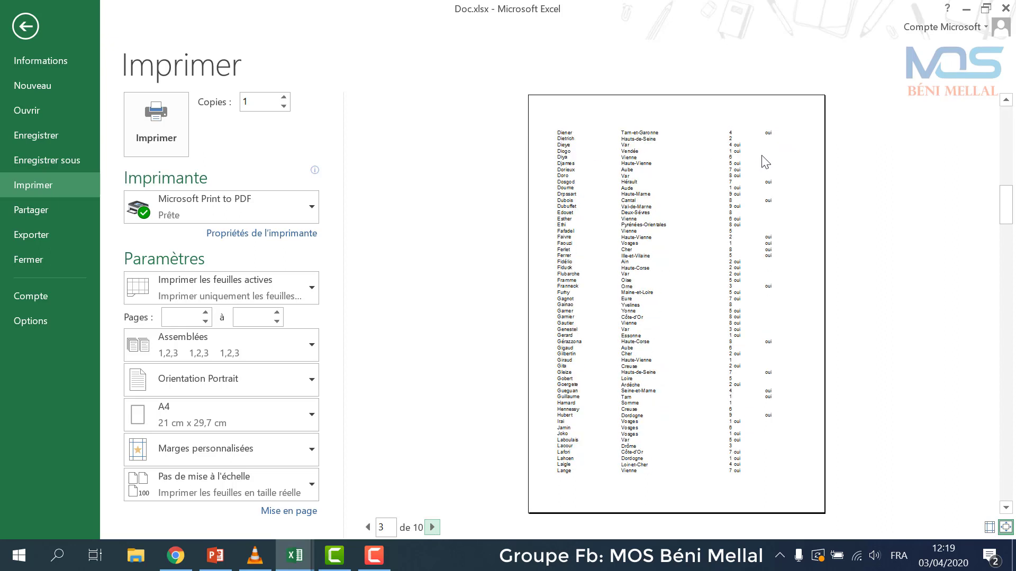
pyautogui.scroll(3, 616, 186)
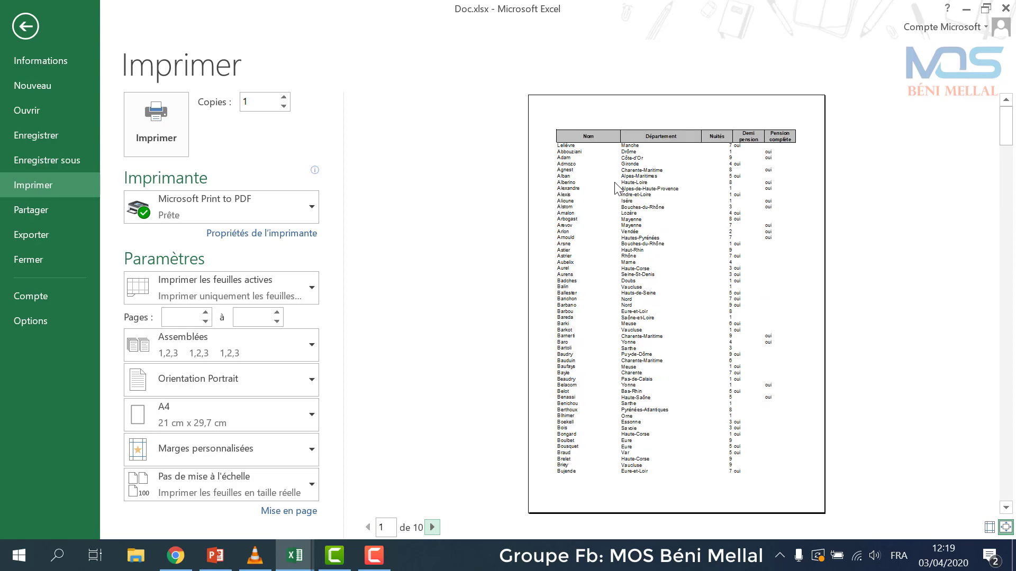
pyautogui.click(27, 17)
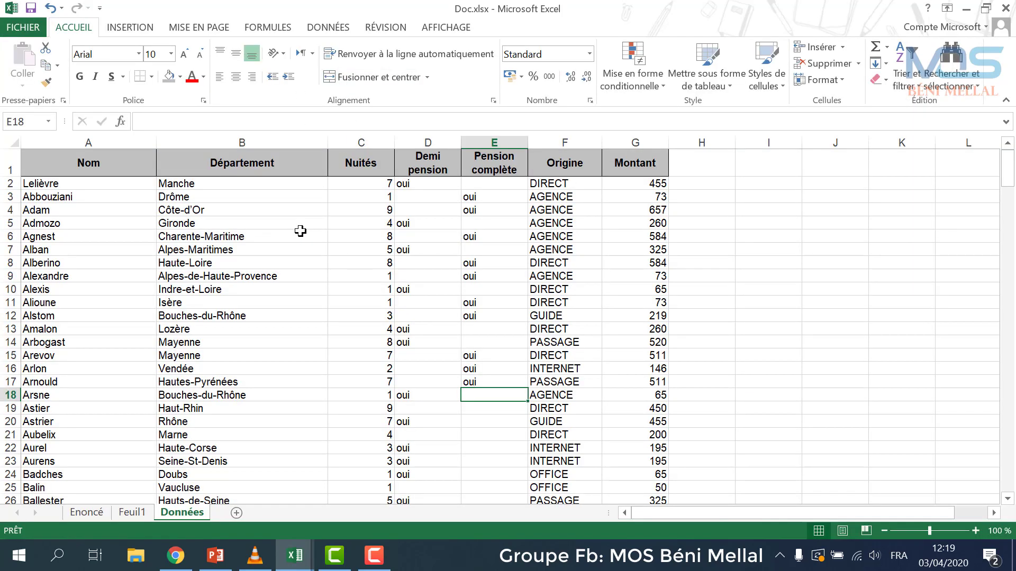
# - Set Lignes à répéter en haut to $1:$1 in Imprimer les titres
pyautogui.click(192, 30)
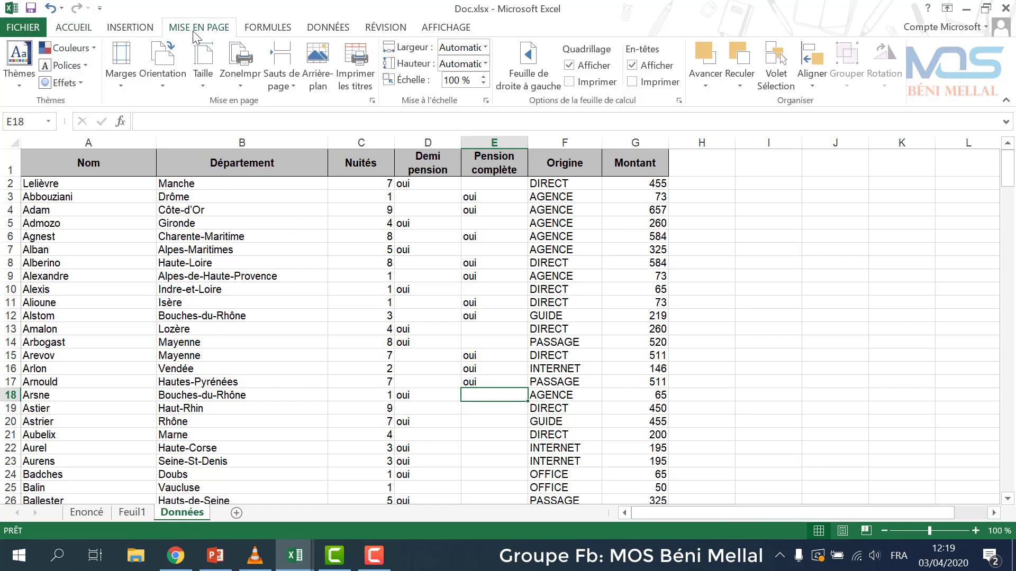
pyautogui.click(354, 95)
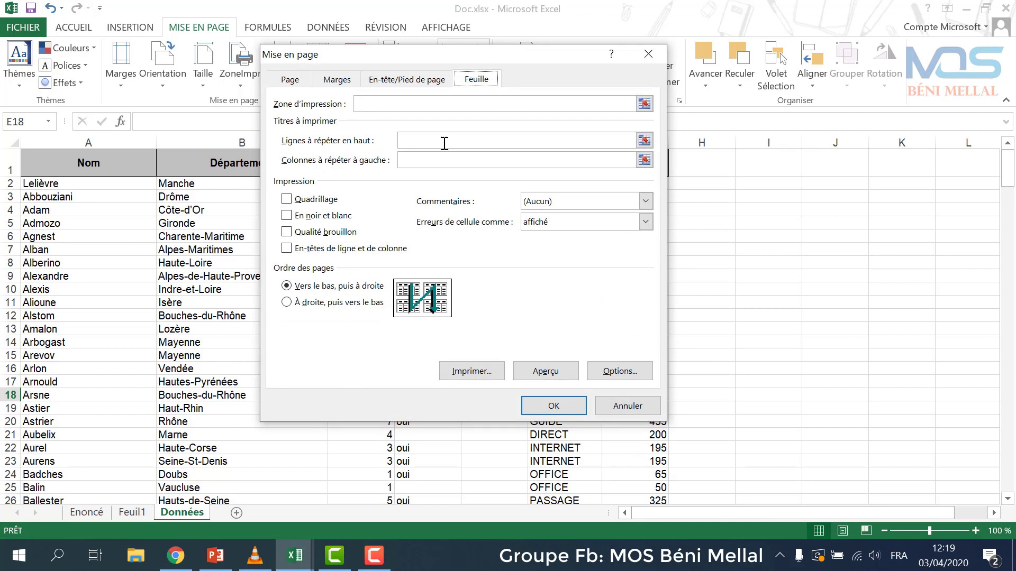
pyautogui.click(644, 140)
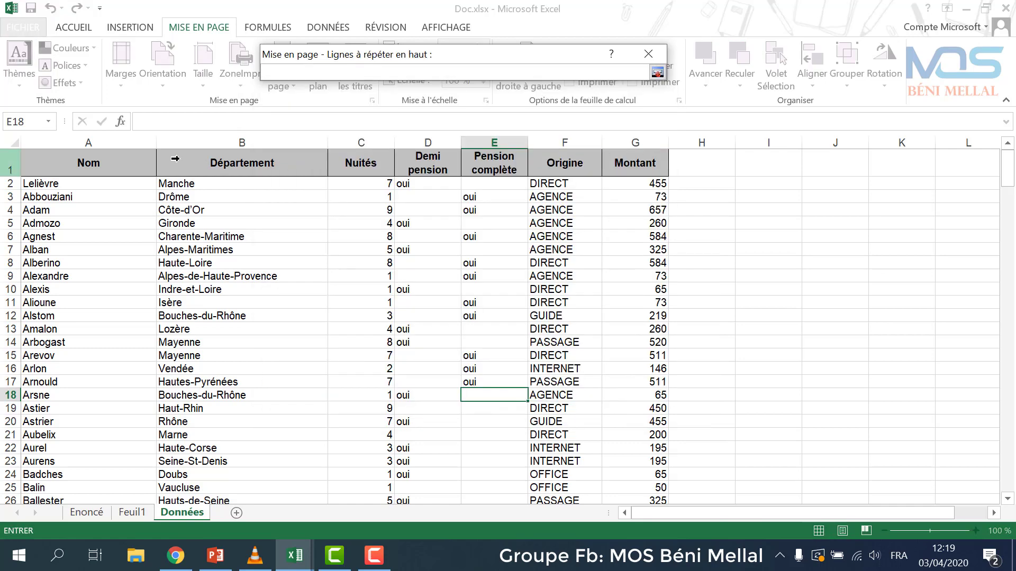
pyautogui.click(58, 161)
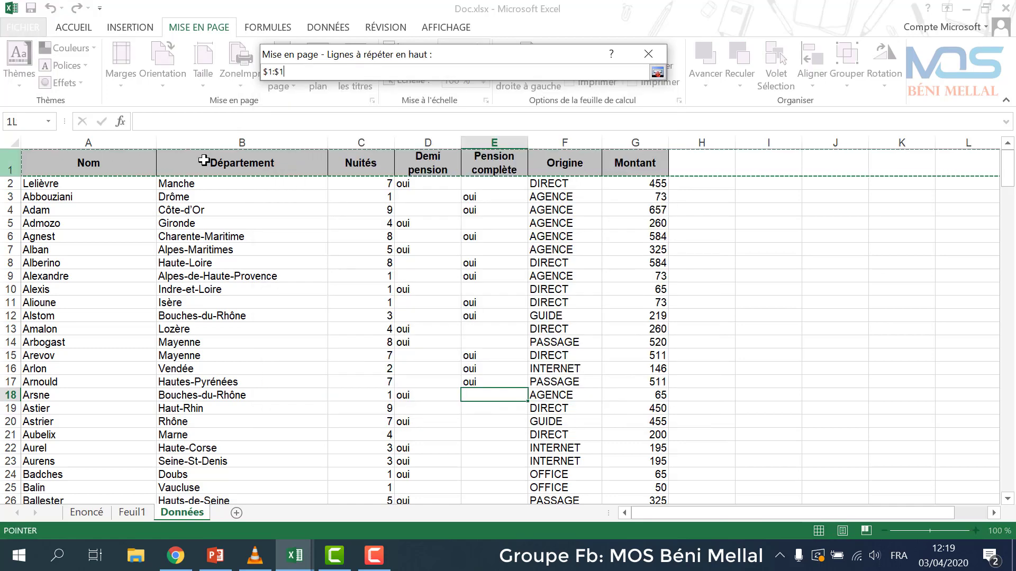
pyautogui.click(656, 72)
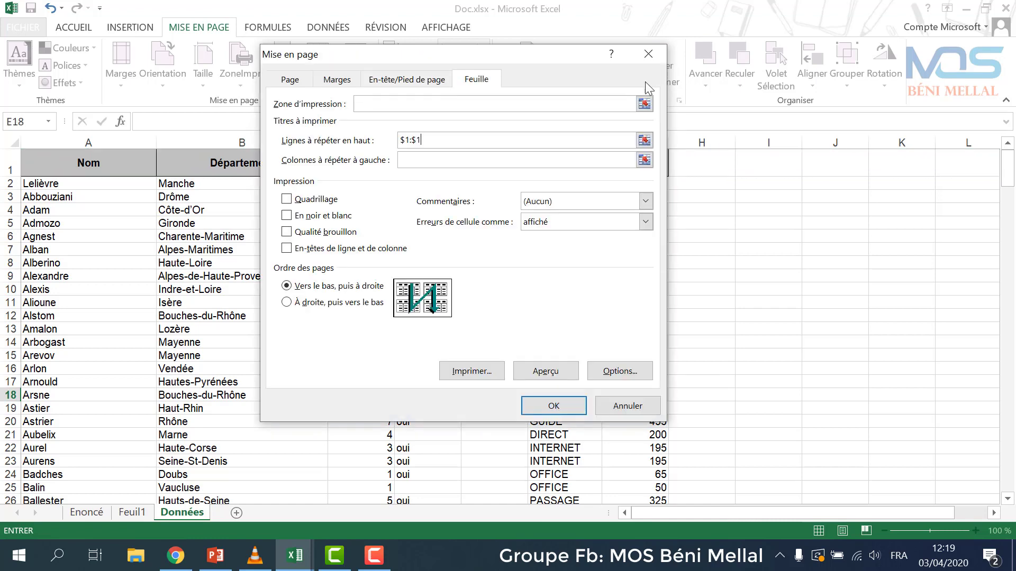
pyautogui.click(556, 405)
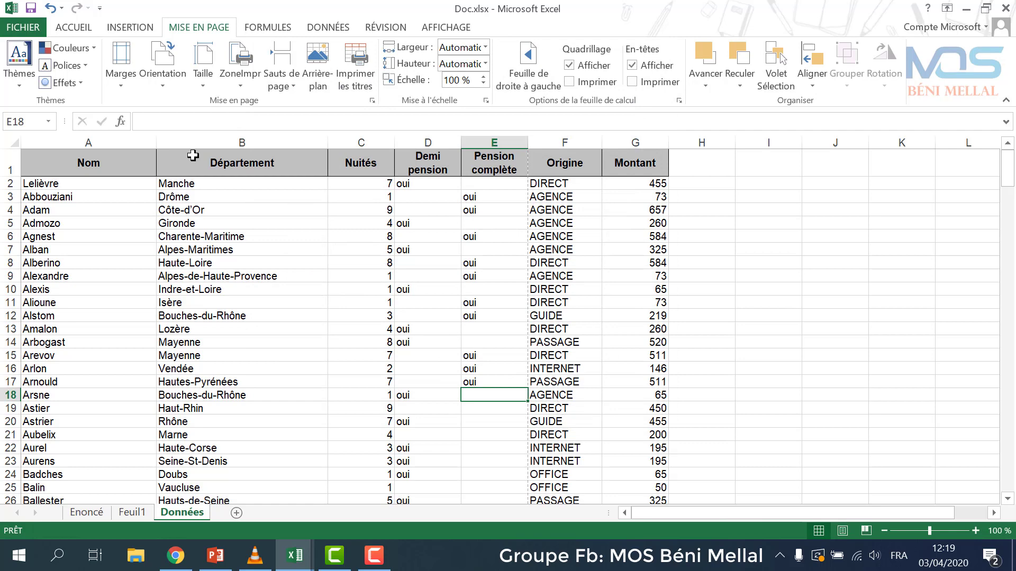
pyautogui.click(23, 27)
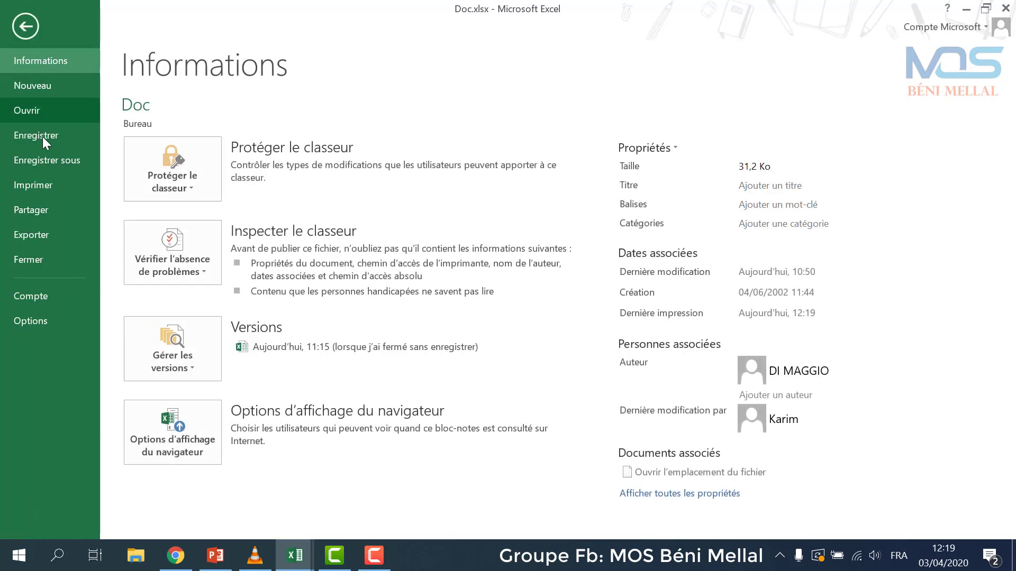
# - Confirm in print preview that the Nom–Montant headings top all 10 pages, then return to Données
pyautogui.click(48, 182)
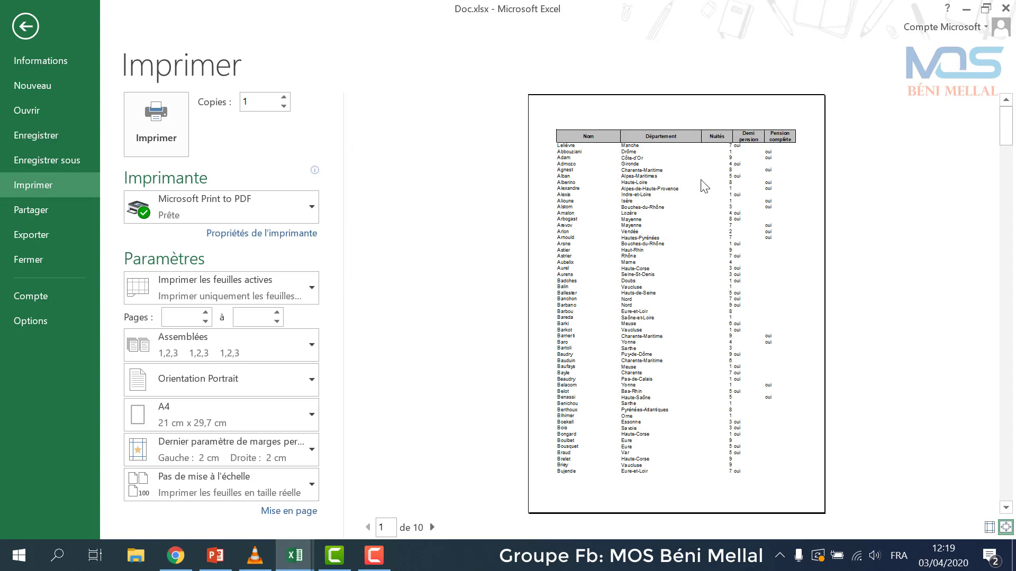
pyautogui.scroll(-2, 704, 186)
pyautogui.scroll(-2, 703, 186)
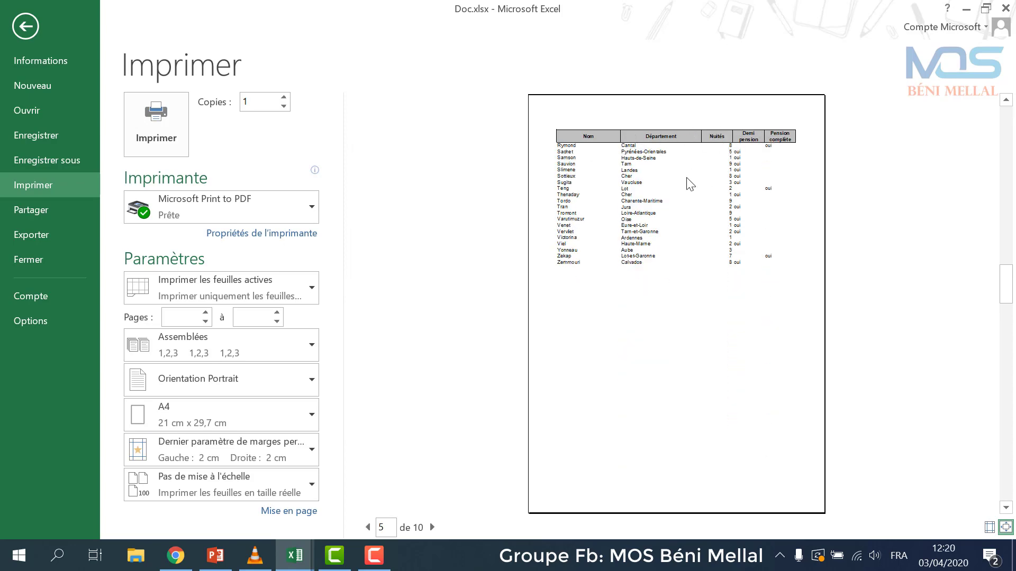
pyautogui.scroll(1, 690, 184)
pyautogui.scroll(2, 690, 184)
pyautogui.scroll(1, 690, 184)
pyautogui.scroll(-1, 690, 184)
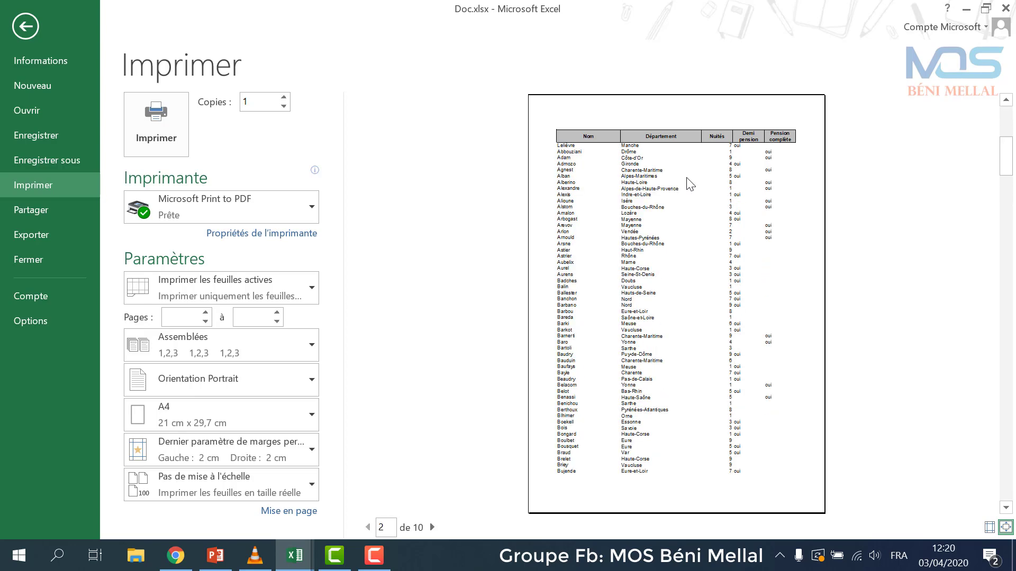
pyautogui.scroll(-3, 690, 184)
pyautogui.scroll(-3, 690, 184)
pyautogui.scroll(-2, 691, 184)
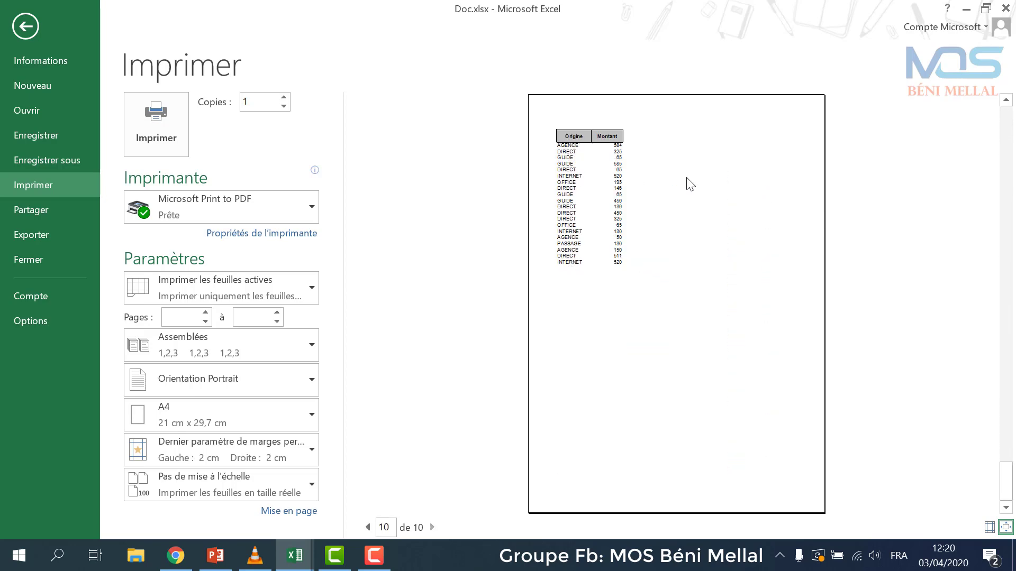
pyautogui.scroll(1, 691, 184)
pyautogui.scroll(2, 690, 184)
pyautogui.scroll(3, 690, 184)
pyautogui.scroll(2, 691, 184)
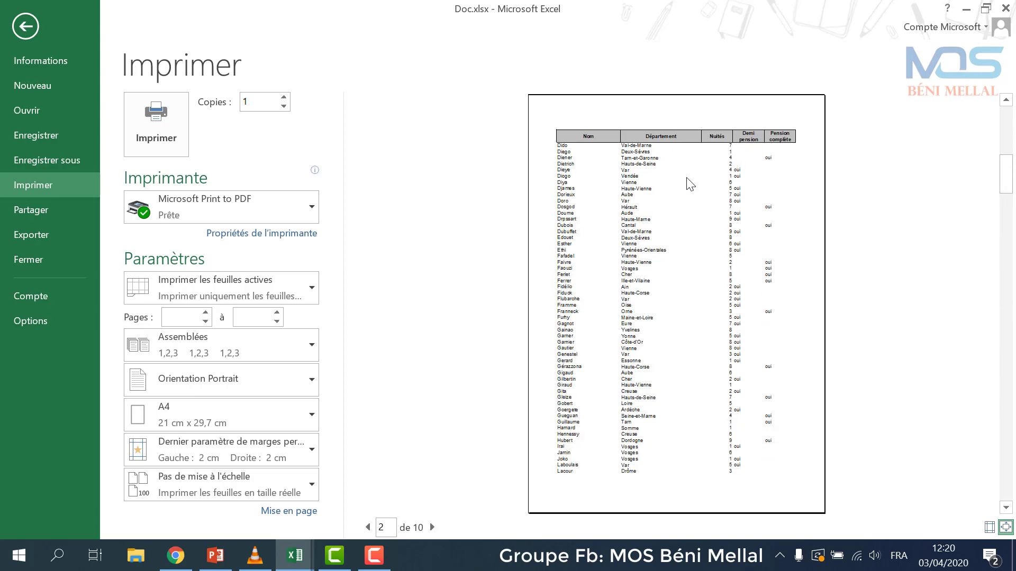
pyautogui.scroll(1, 690, 184)
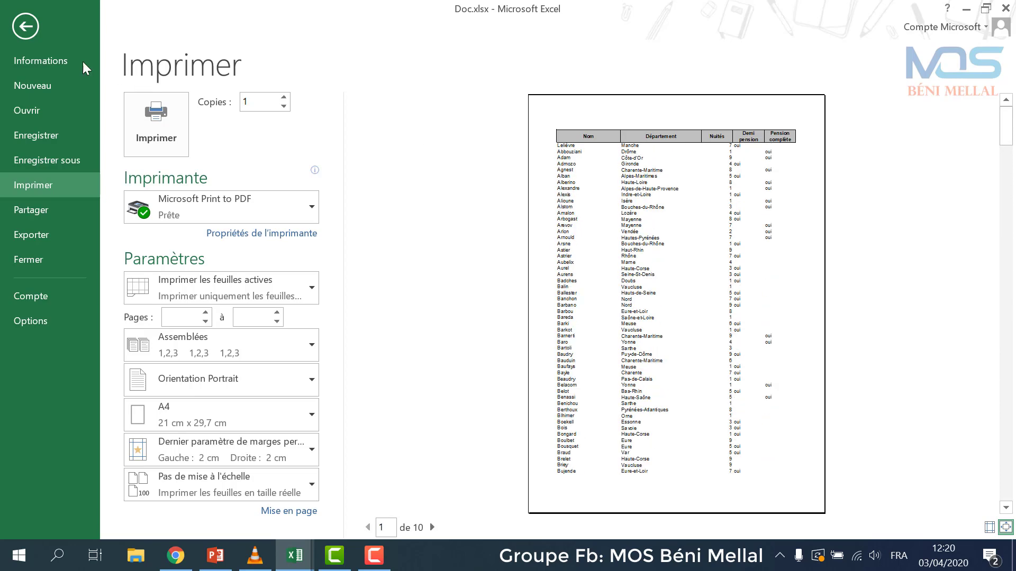
pyautogui.click(26, 27)
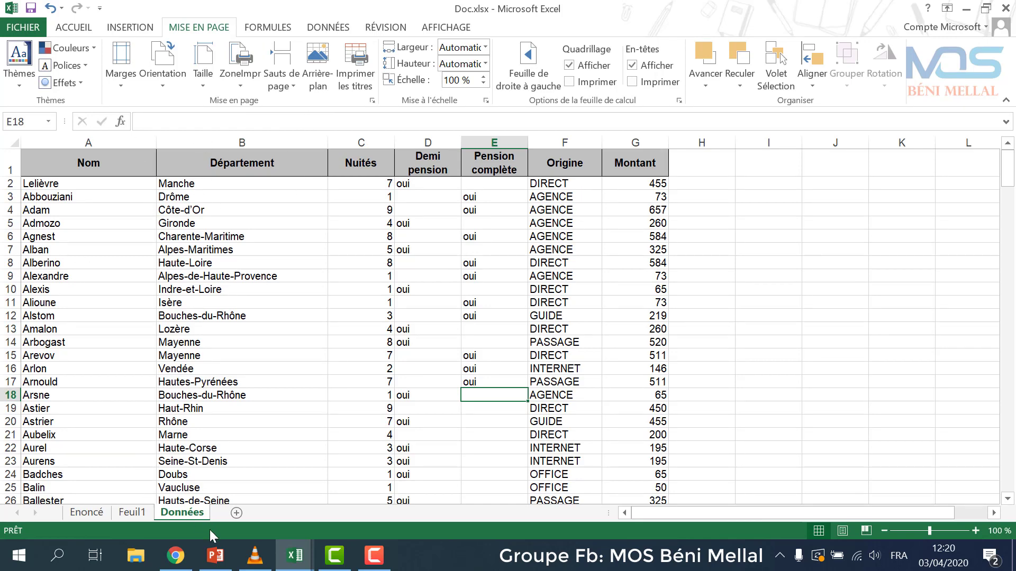
# - Read the training plan slide in PowerPoint, then bring exercice15.xlsx back to the front
pyautogui.click(249, 559)
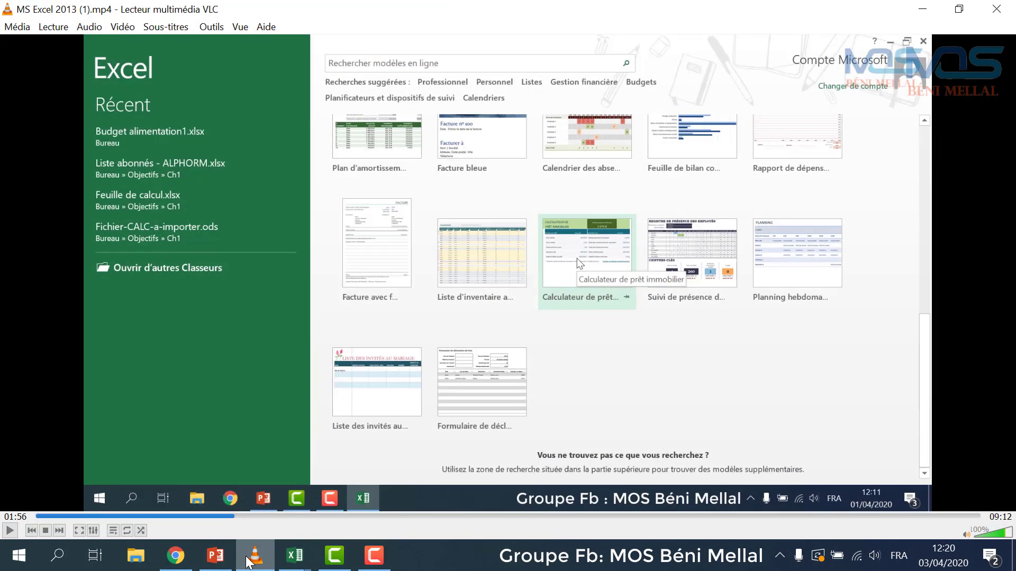
pyautogui.click(248, 558)
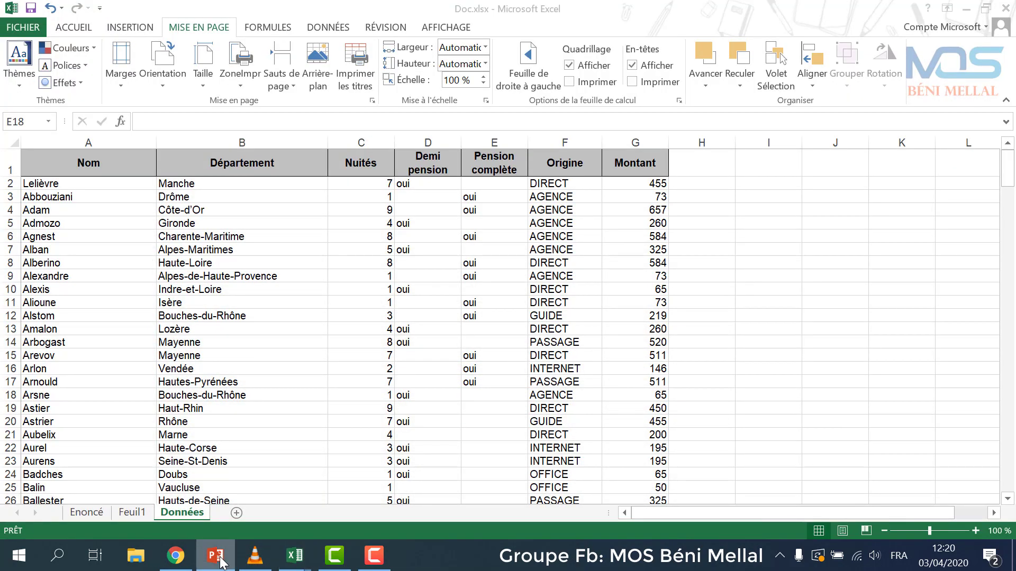
pyautogui.click(215, 555)
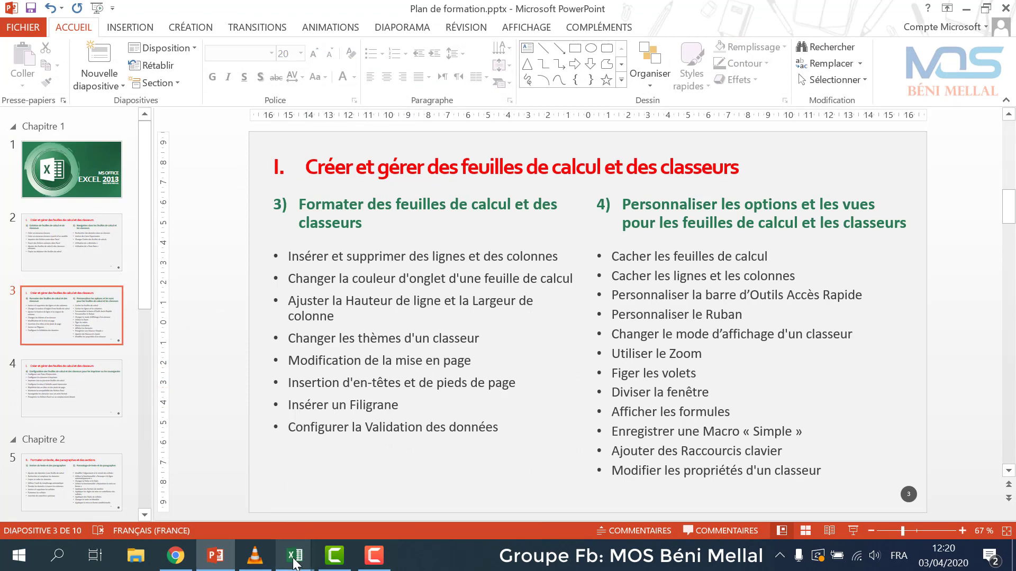
pyautogui.moveTo(294, 556)
pyautogui.click(257, 486)
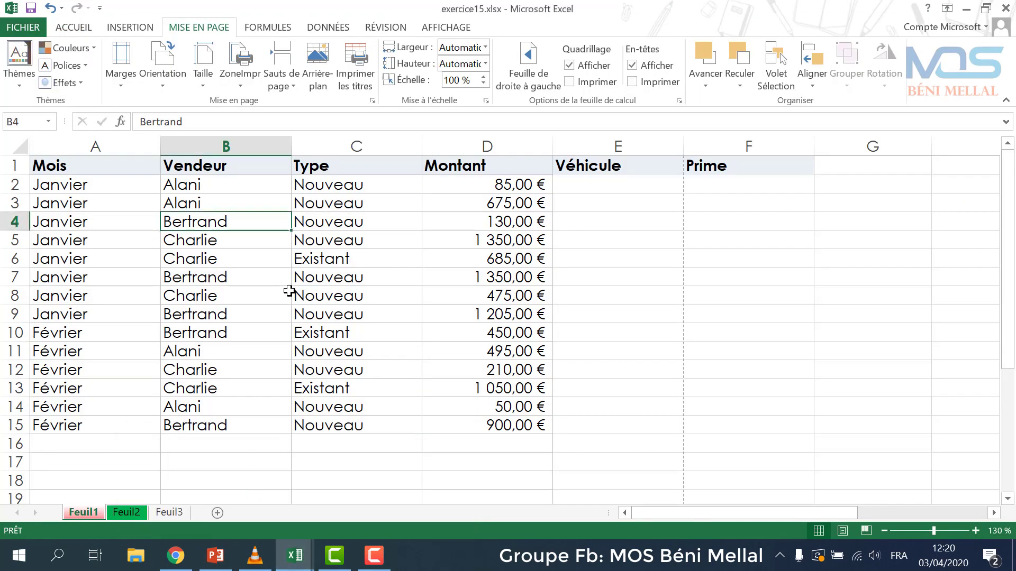
pyautogui.click(100, 164)
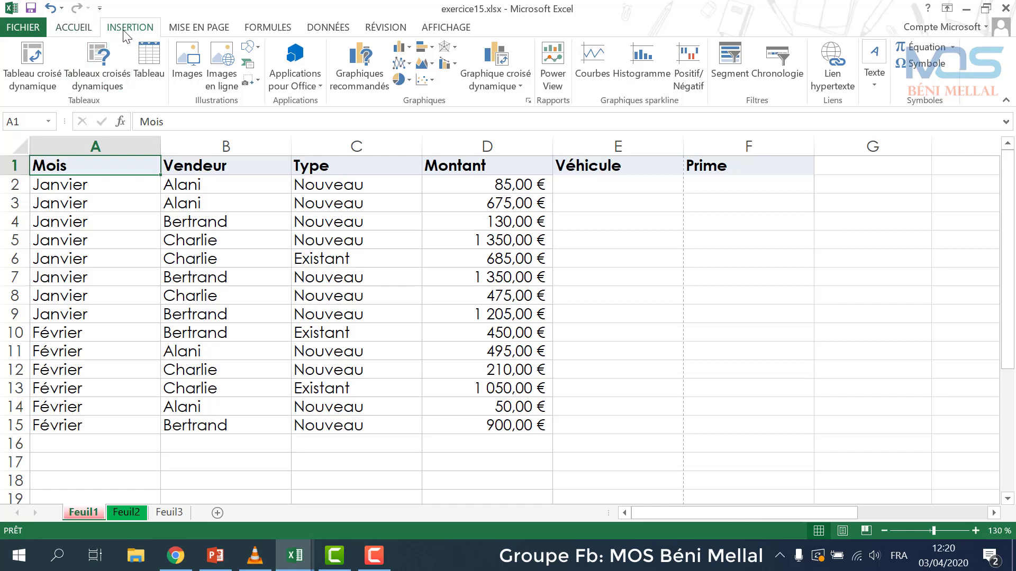
# - Insert an En-tête/Pied on Feuil1 in page layout view, visiting the footer then returning to the header
pyautogui.click(873, 84)
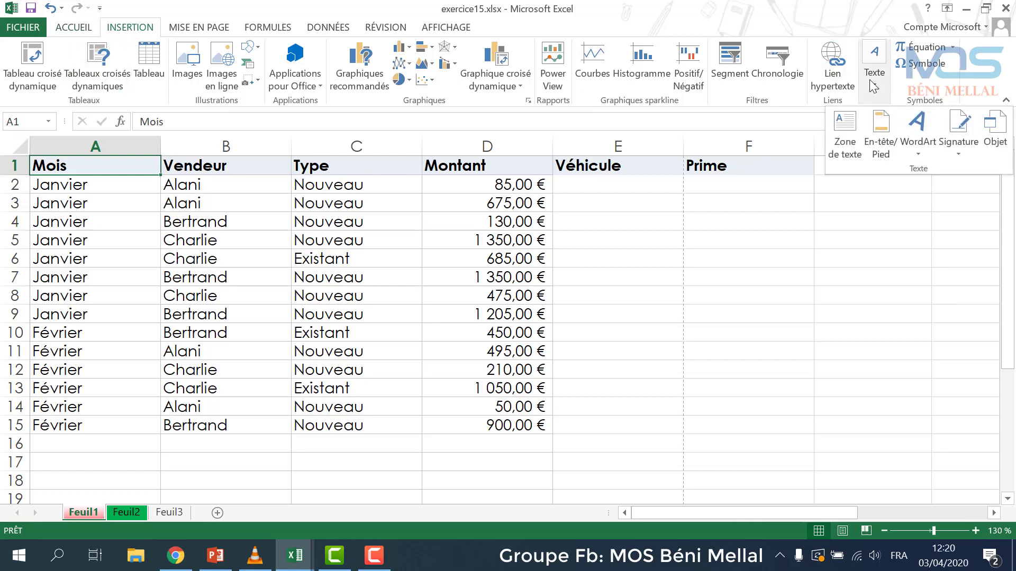
pyautogui.click(882, 127)
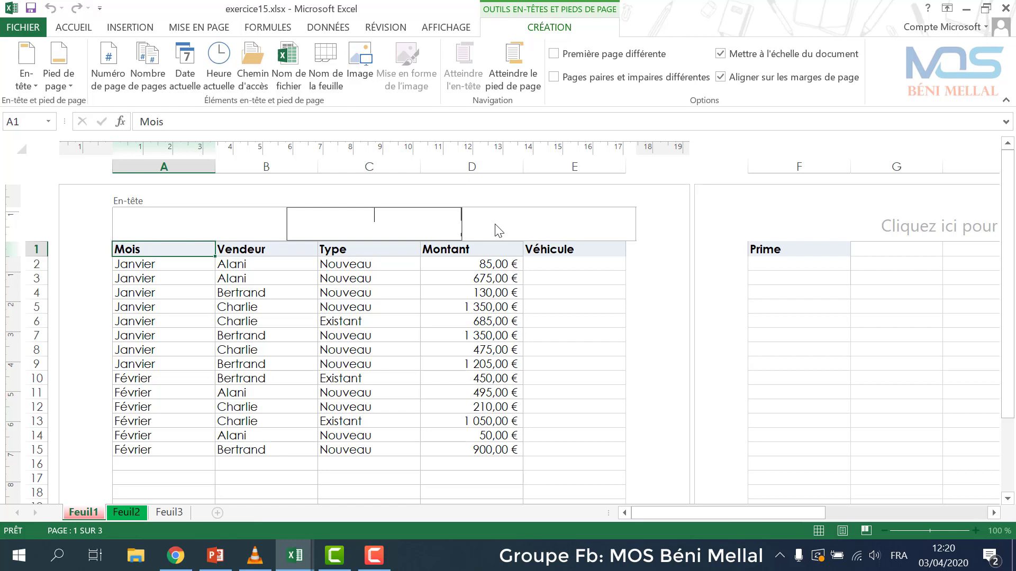
pyautogui.click(516, 74)
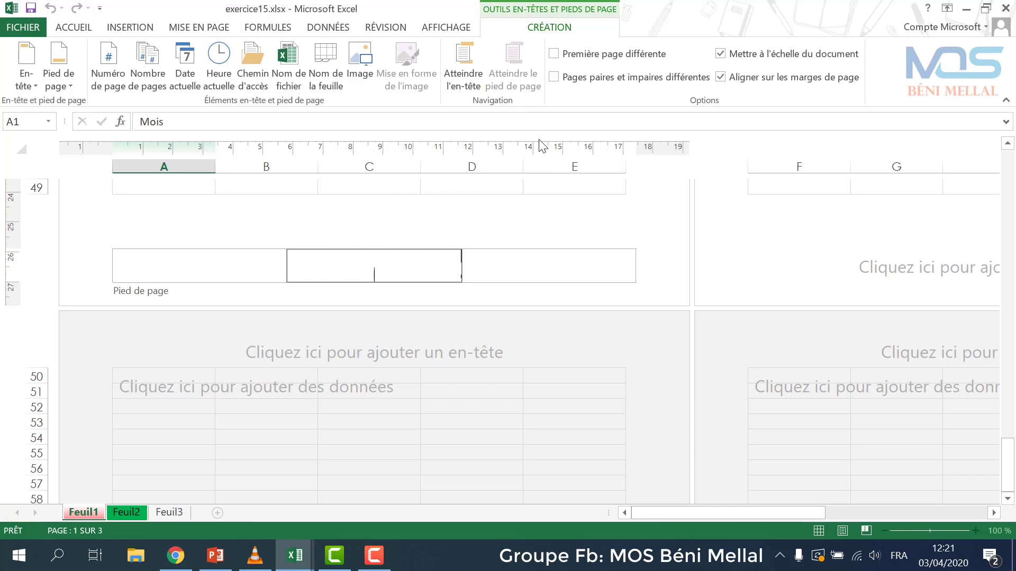
pyautogui.click(476, 70)
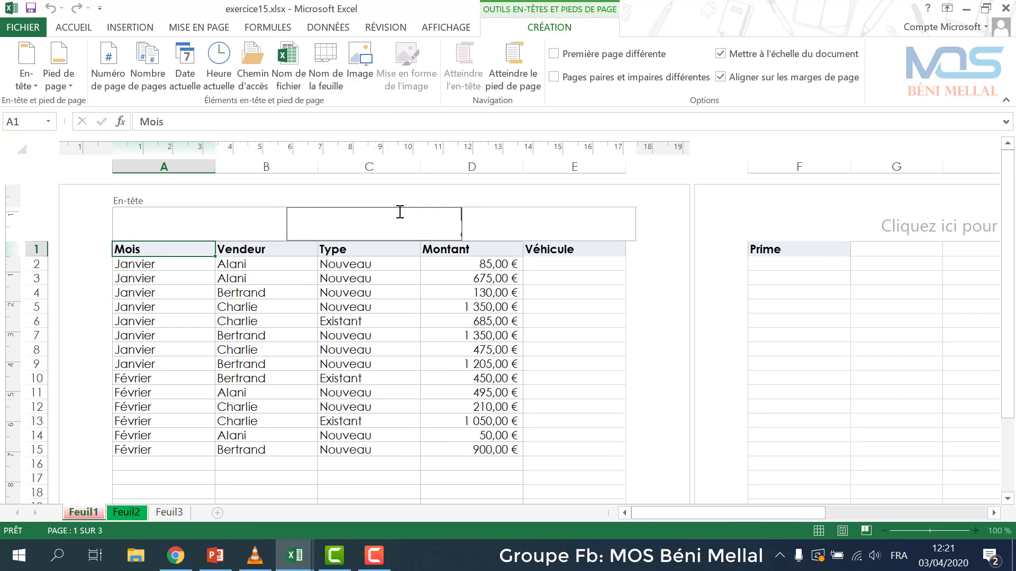
# - Type the author's name left, 'MOS Excel 2013' centre and 'MOS Béni Mellal' right in the header
pyautogui.click(241, 232)
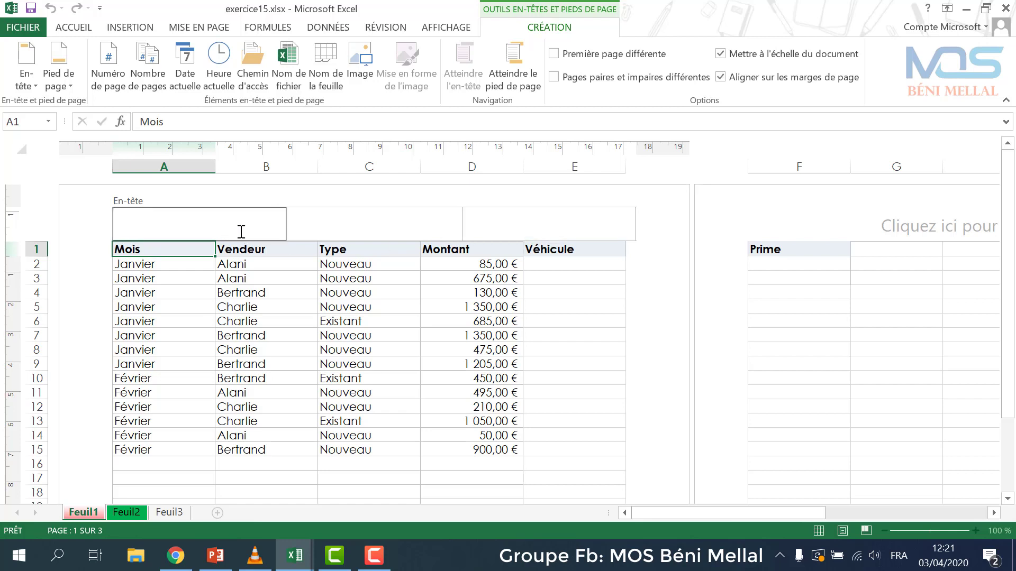
pyautogui.write('kARIM')
pyautogui.click(314, 214)
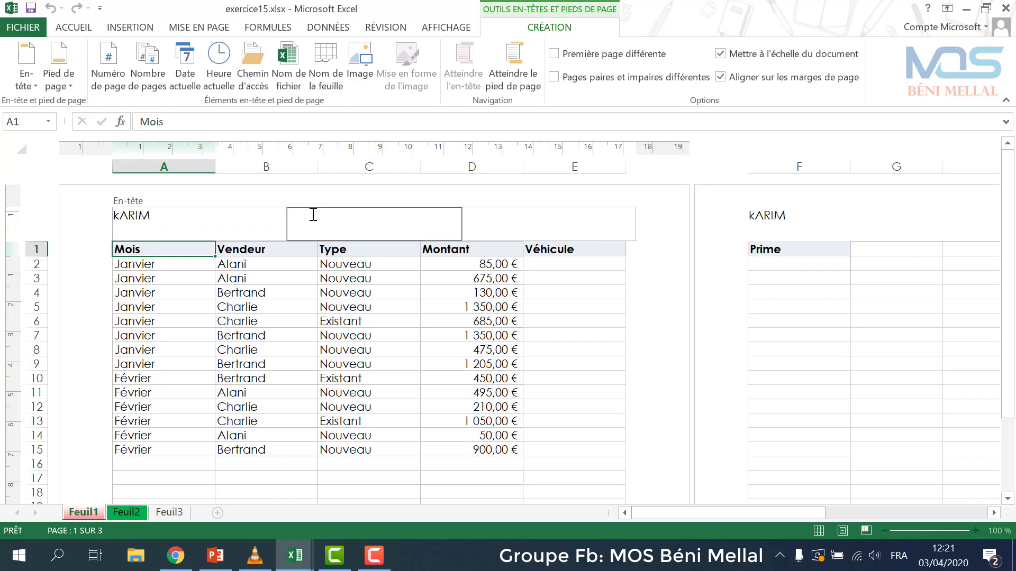
pyautogui.write('mos')
pyautogui.press('BackSpace')
pyautogui.press('BackSpace')
pyautogui.press('BackSpace')
pyautogui.press('BackSpace')
pyautogui.write('MOS E')
pyautogui.write('xcel 2013')
pyautogui.click(507, 218)
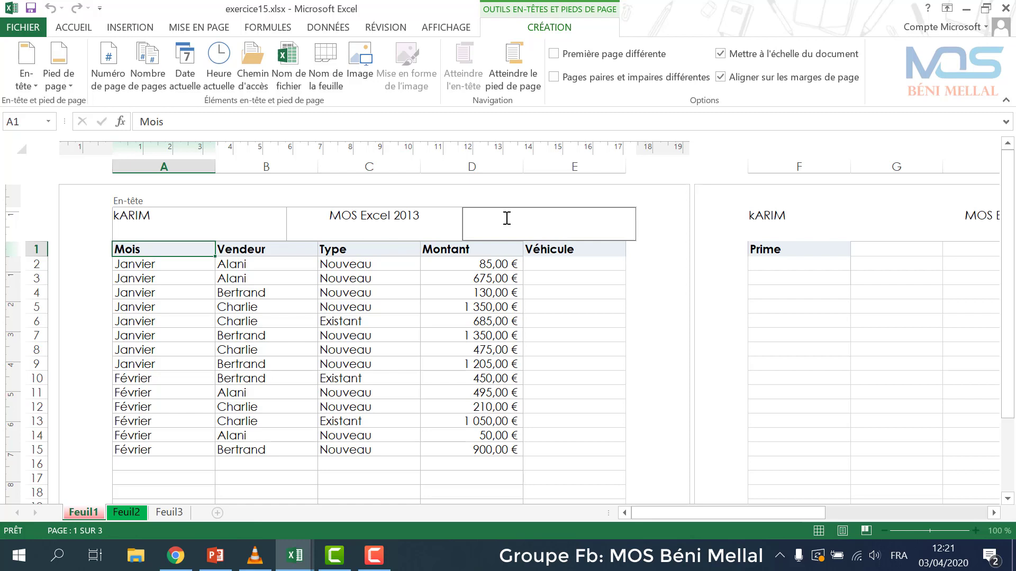
pyautogui.write('MOS')
pyautogui.write(' Béni M')
pyautogui.write('ellal')
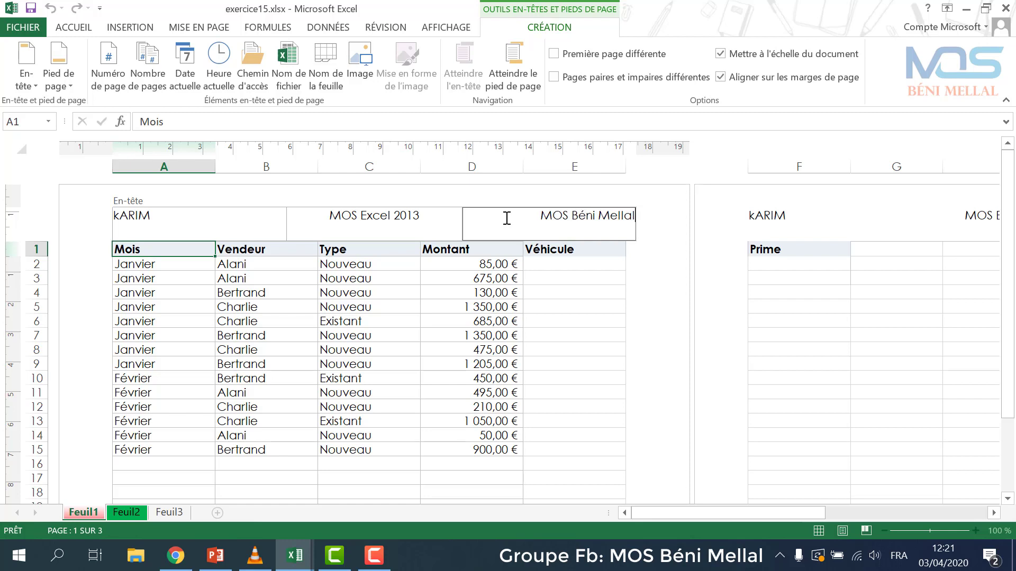
pyautogui.click(575, 278)
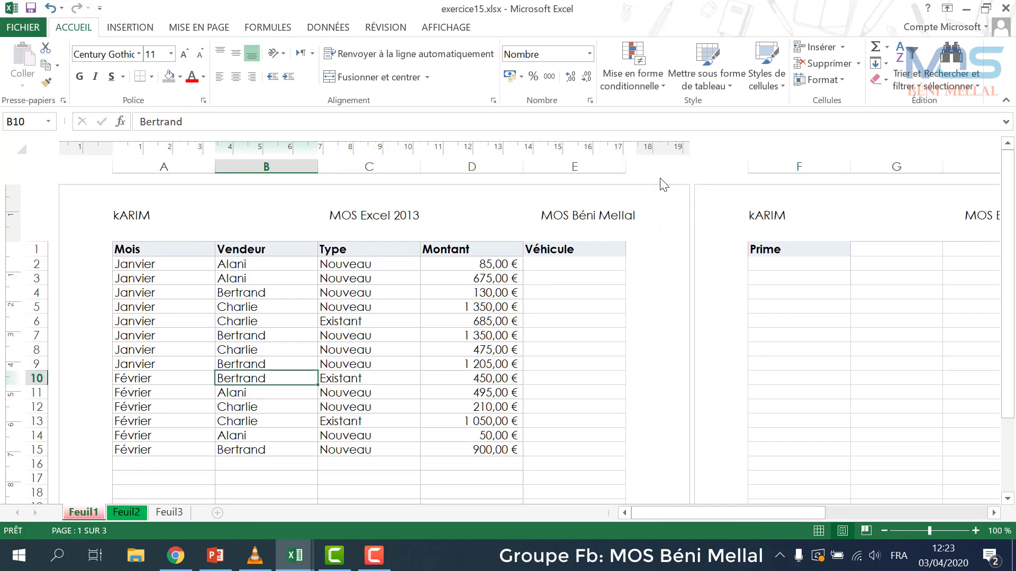
# - Switch Feuil1 back to normal view
pyautogui.click(819, 531)
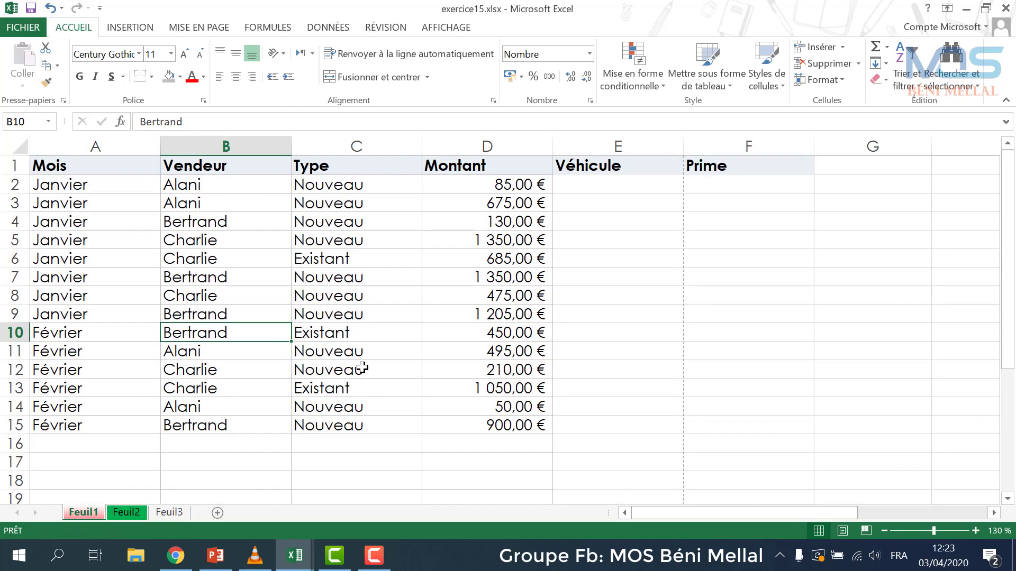
pyautogui.scroll(-2, 360, 367)
pyautogui.scroll(2, 362, 368)
# - Zoom the print preview in and out to check the three-part header on page 1 of 3
pyautogui.click(12, 29)
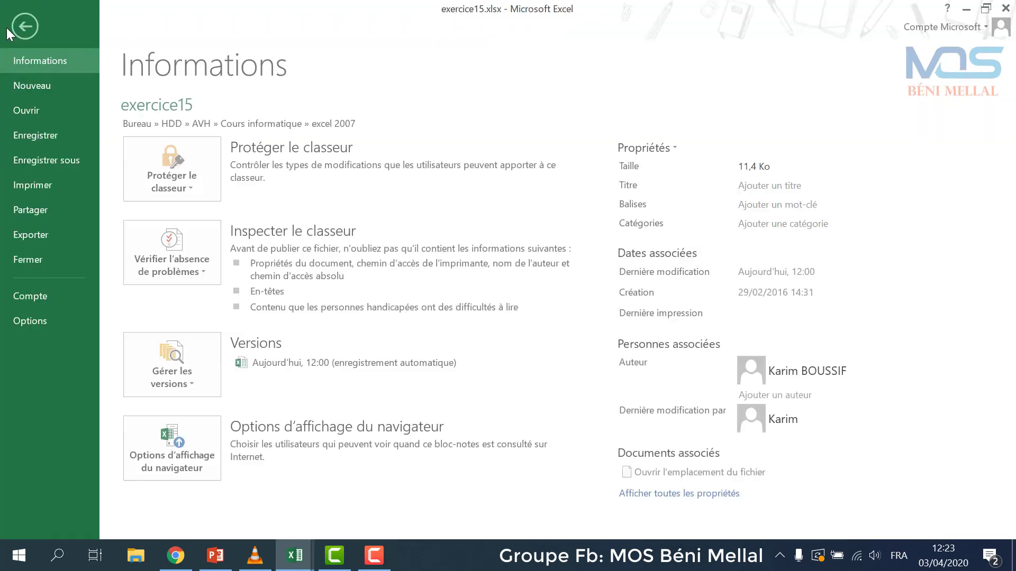
pyautogui.click(62, 178)
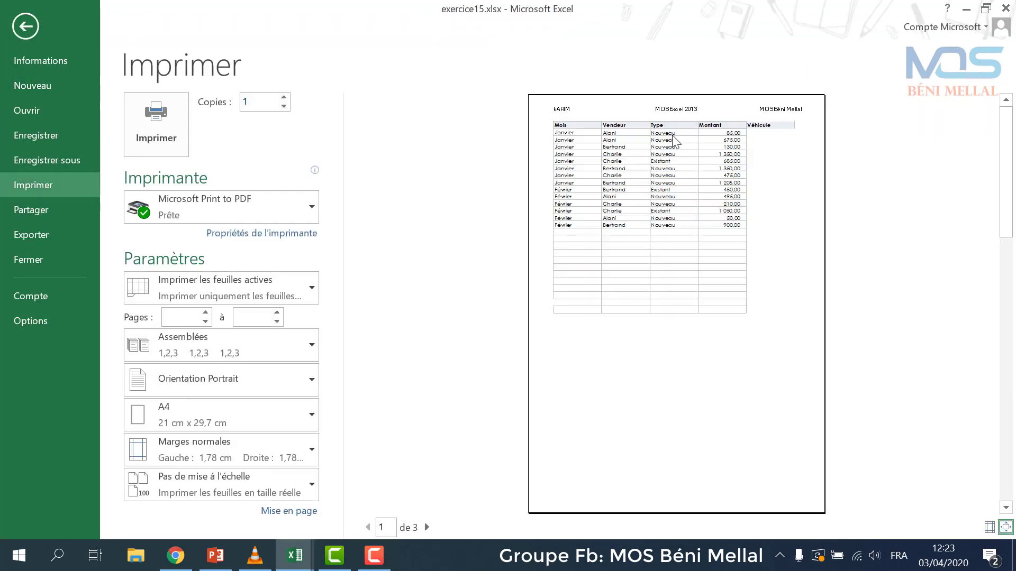
pyautogui.click(679, 134)
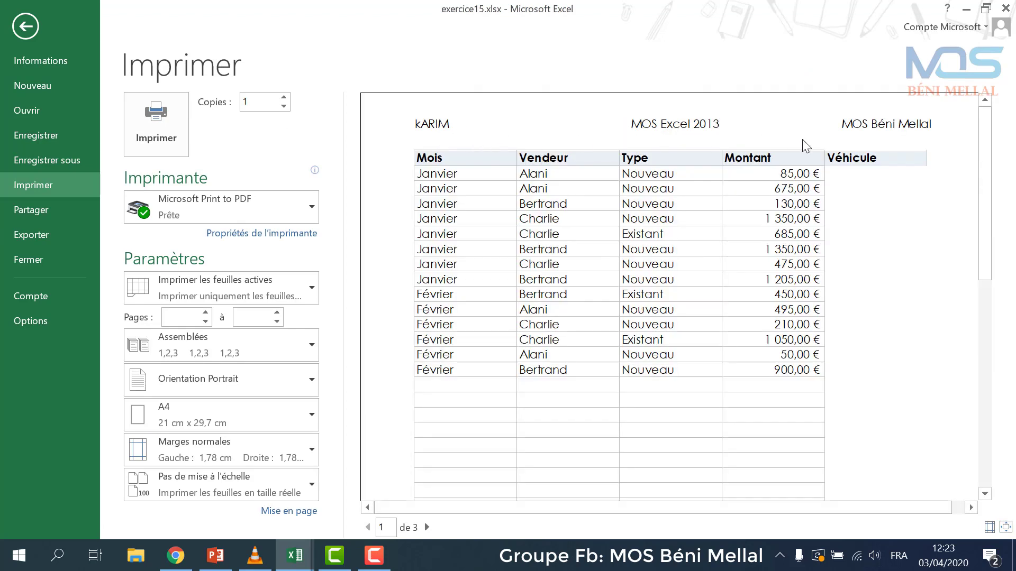
pyautogui.click(900, 142)
pyautogui.click(25, 25)
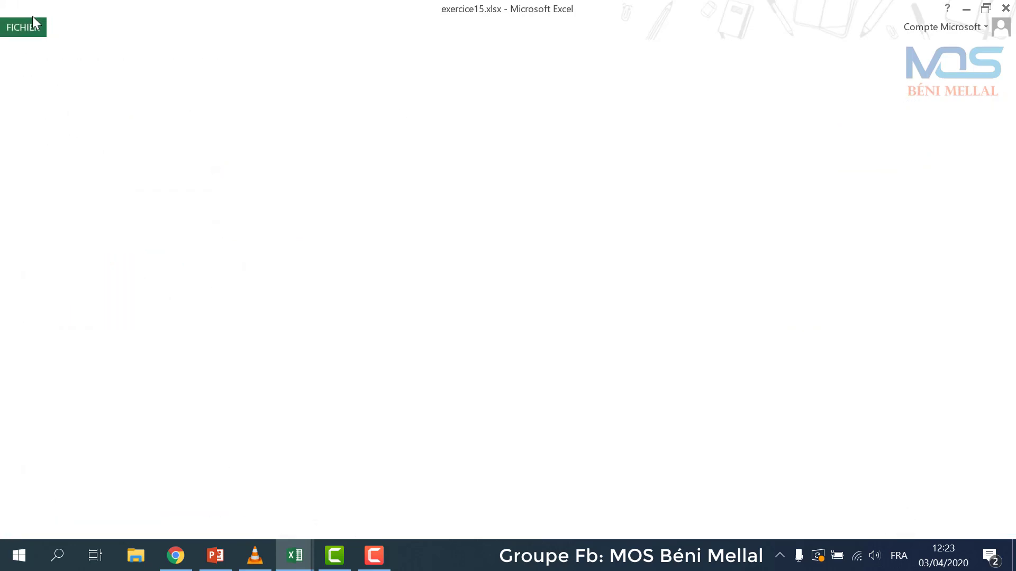
pyautogui.click(112, 30)
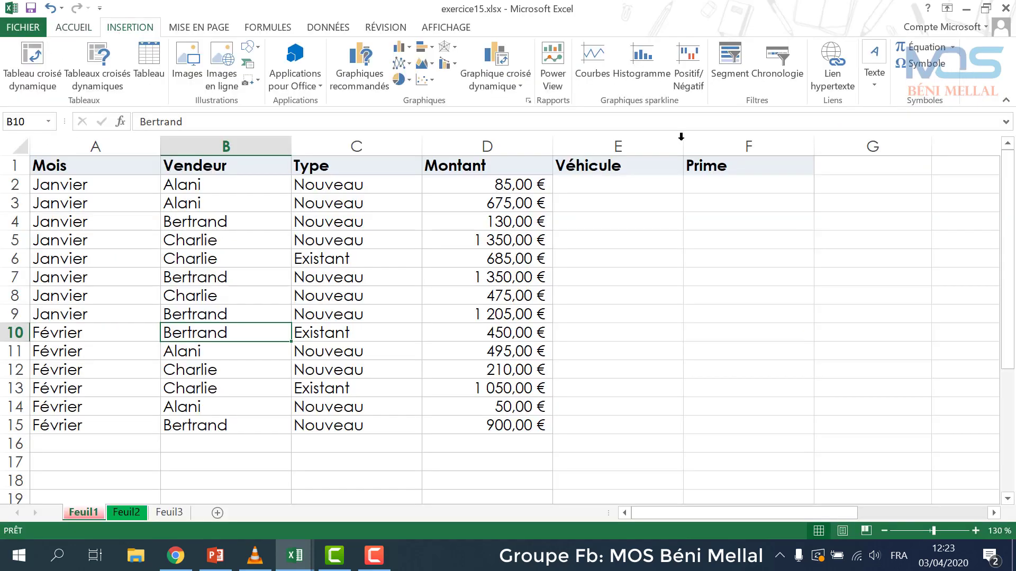
# - Open the footer and insert 'Numéro de page sur Nombre de pages' in its left section
pyautogui.click(874, 80)
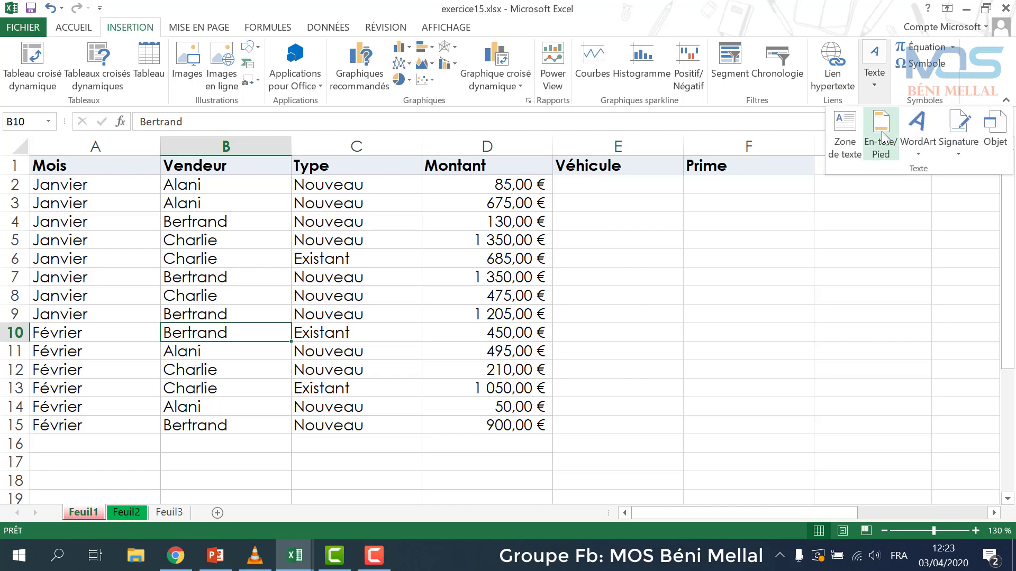
pyautogui.click(879, 138)
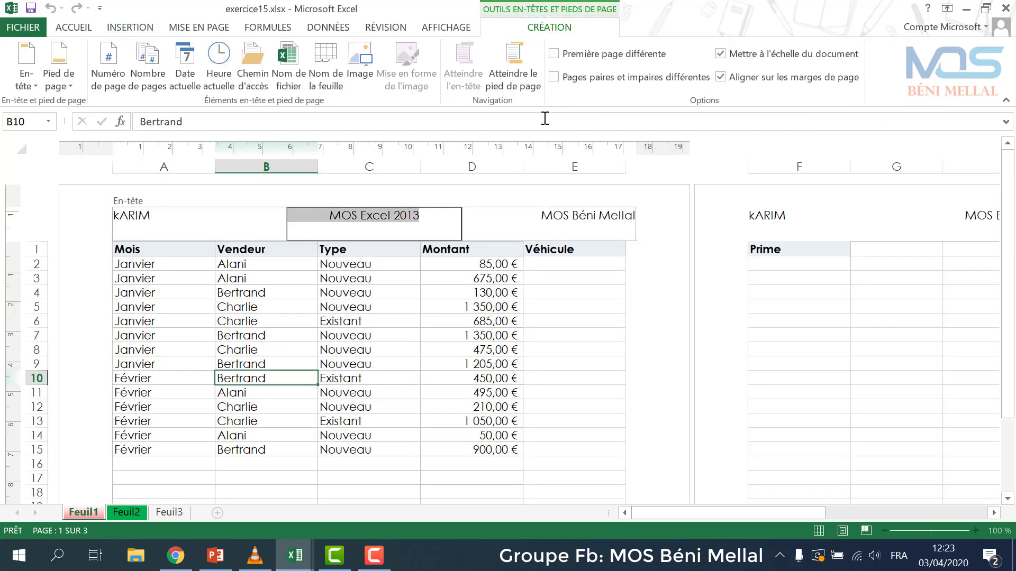
pyautogui.click(515, 71)
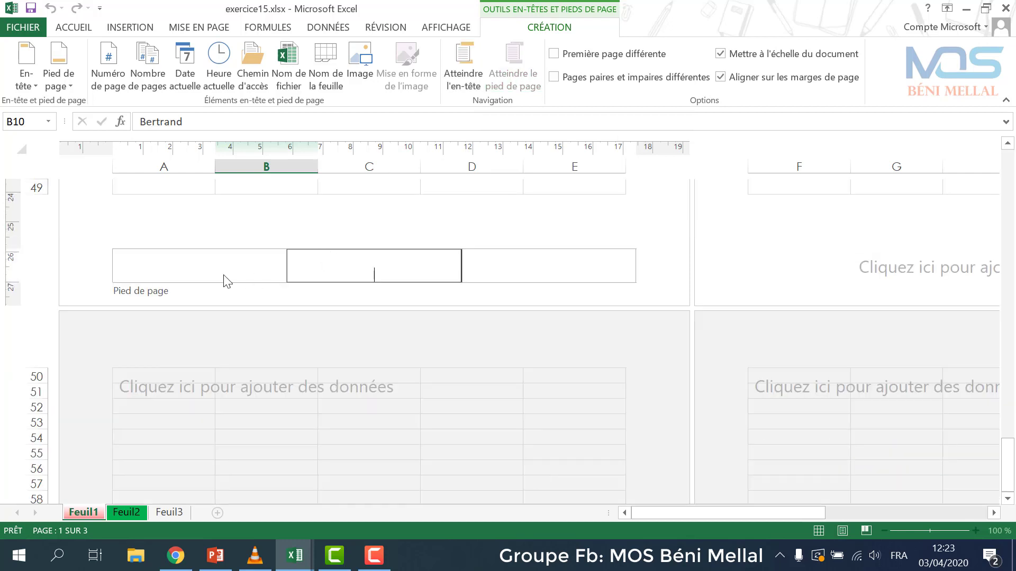
pyautogui.click(225, 277)
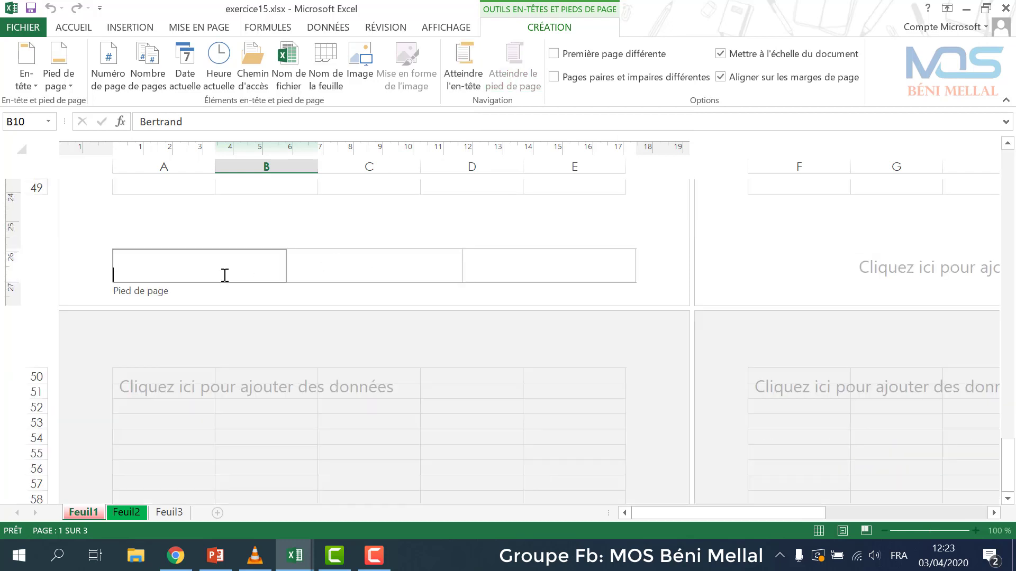
pyautogui.click(112, 83)
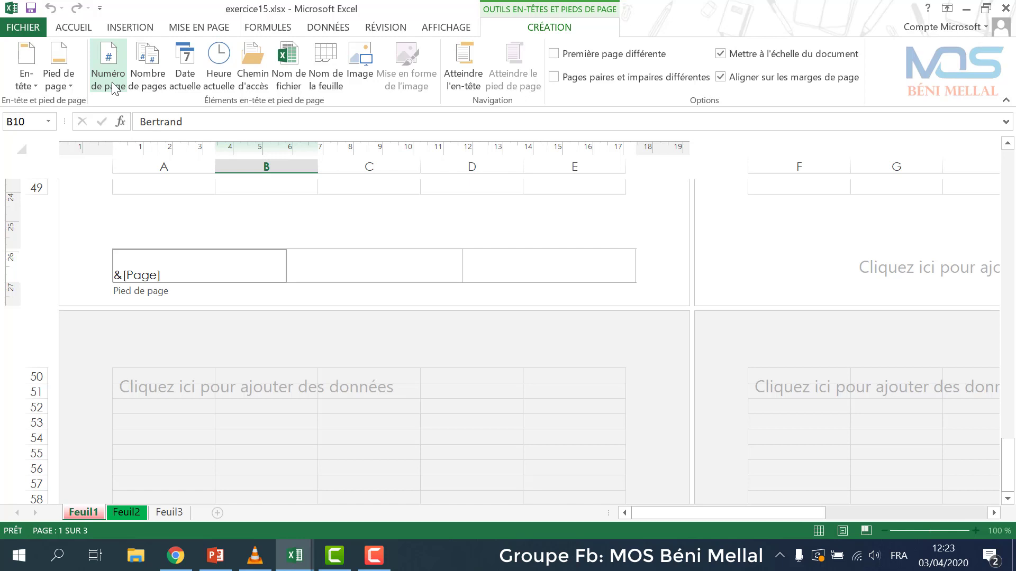
pyautogui.write('ur')
pyautogui.click(146, 75)
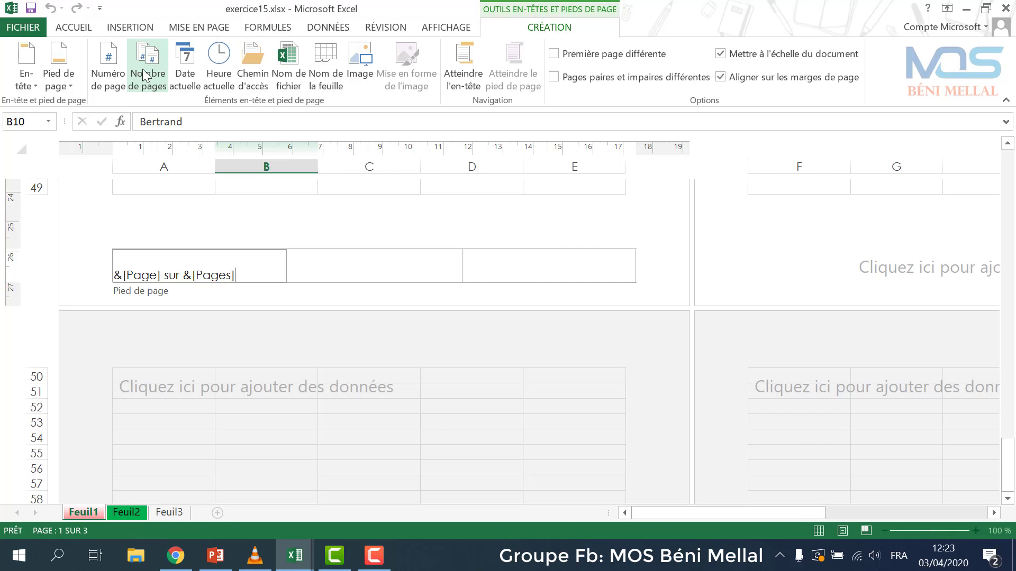
# - Insert Date actuelle in the centre footer and Nom de fichier on the right
pyautogui.click(374, 264)
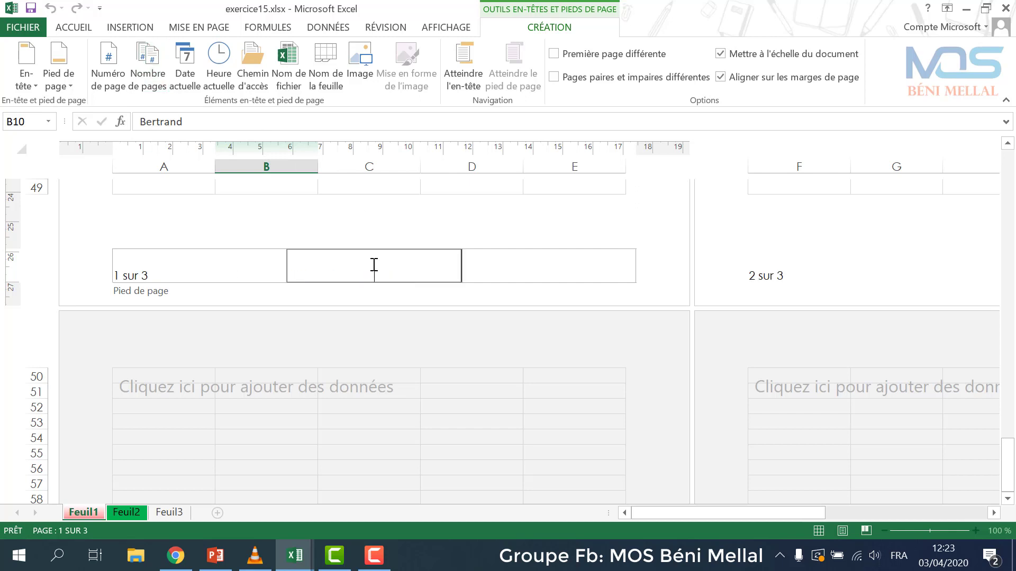
pyautogui.click(188, 81)
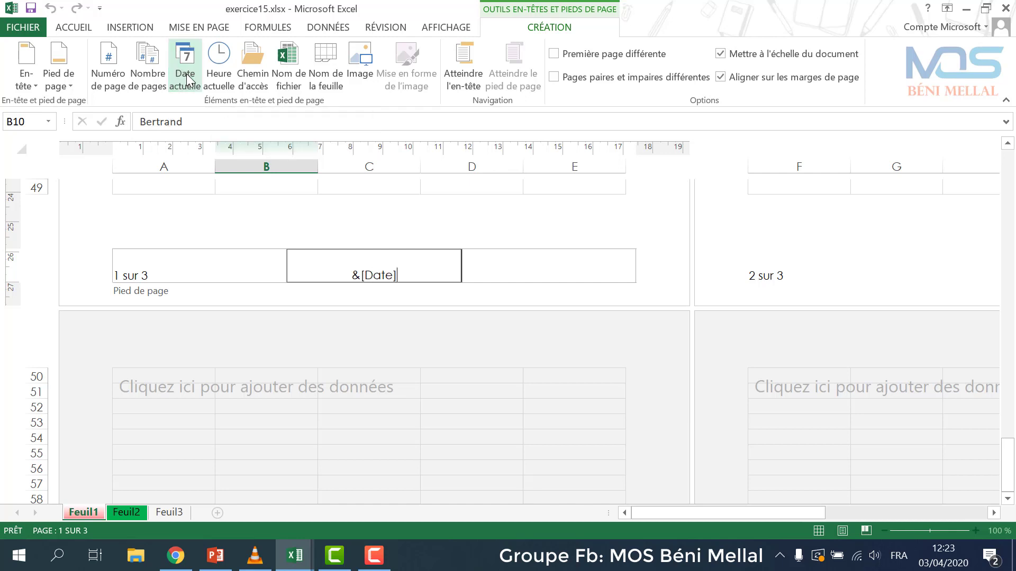
pyautogui.click(528, 275)
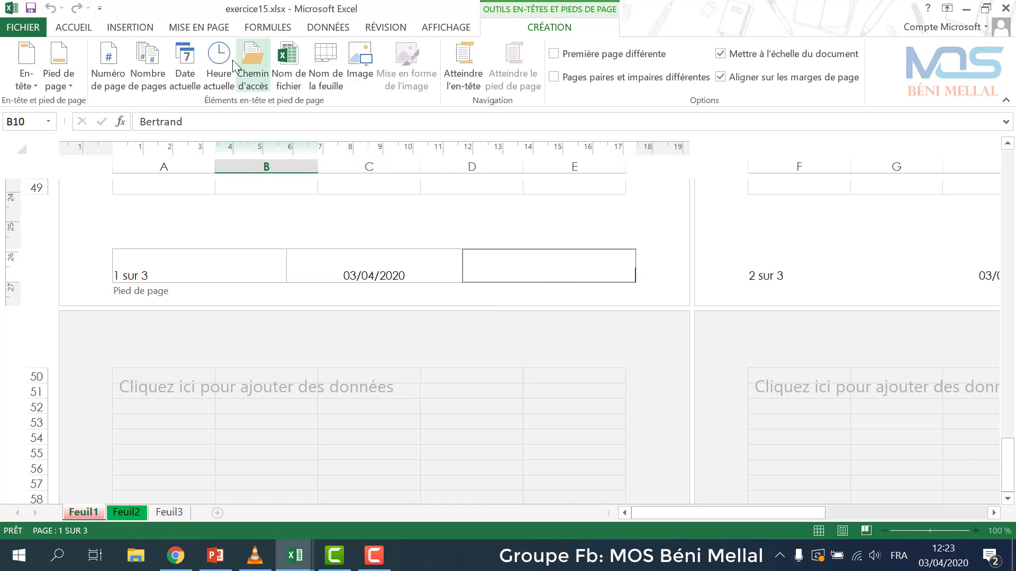
pyautogui.click(282, 81)
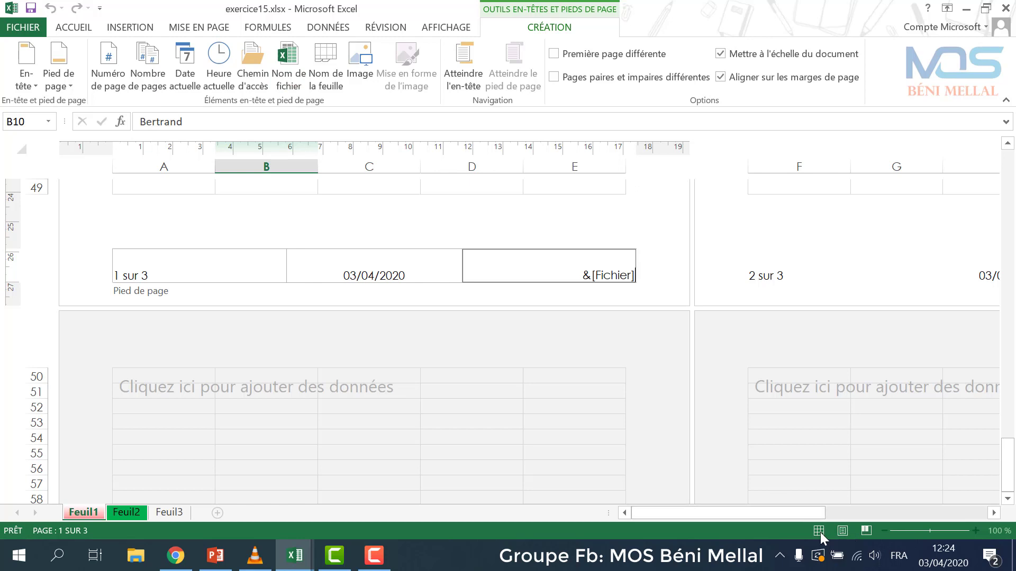
# - Finish editing the footer and return Feuil1 to normal view
pyautogui.click(686, 280)
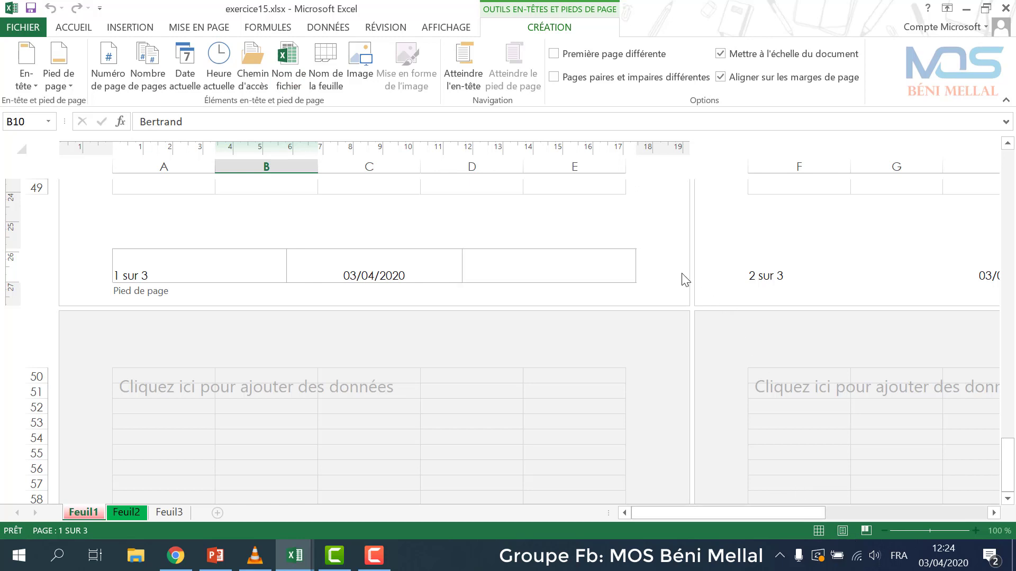
pyautogui.click(818, 531)
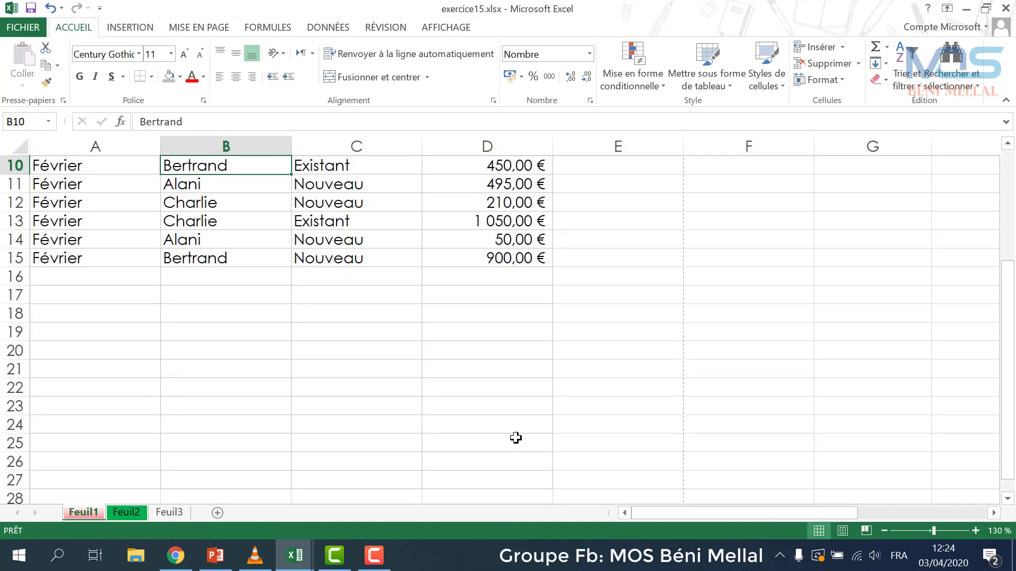
pyautogui.scroll(2, 447, 411)
pyautogui.scroll(1, 448, 411)
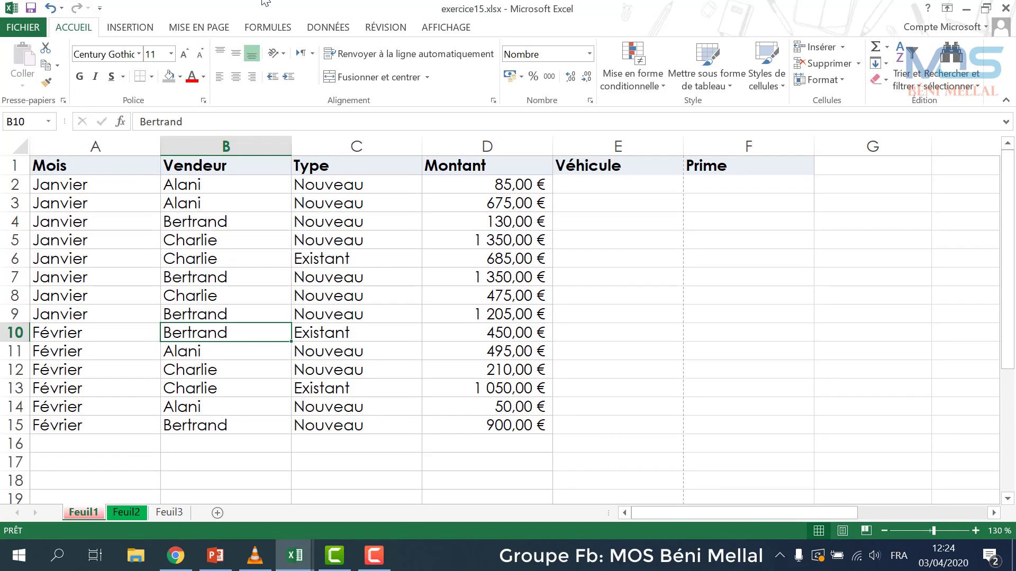
# - Zoom the print preview into the footer showing 1 sur 3, 03/04/2020 and exercice15.xlsx
pyautogui.click(23, 27)
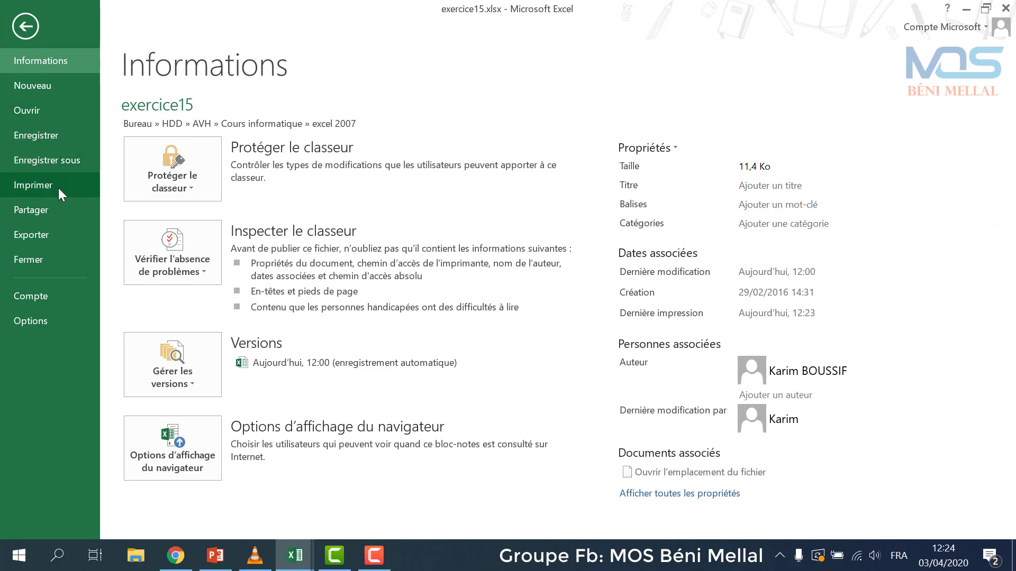
pyautogui.click(59, 186)
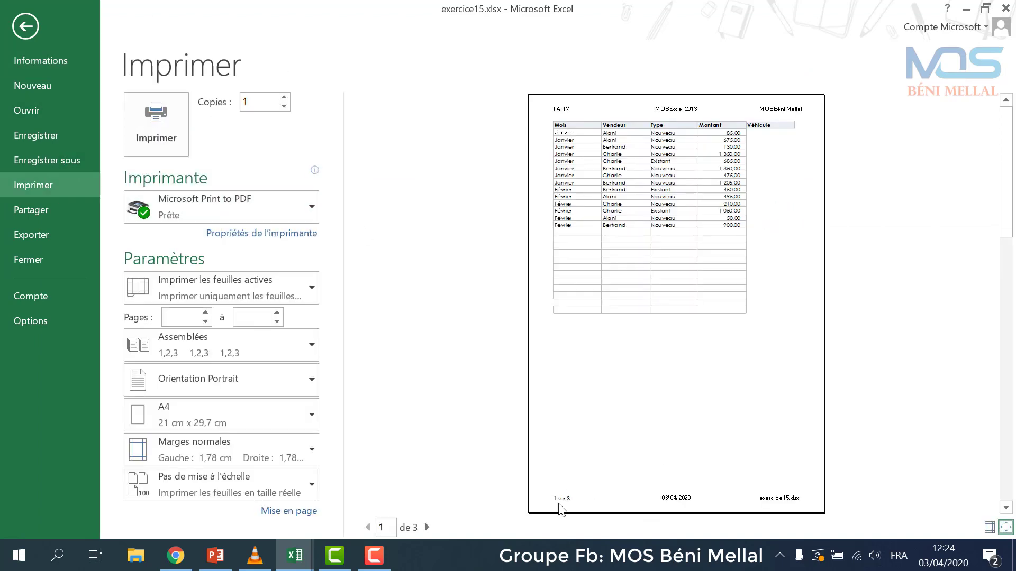
pyautogui.click(624, 469)
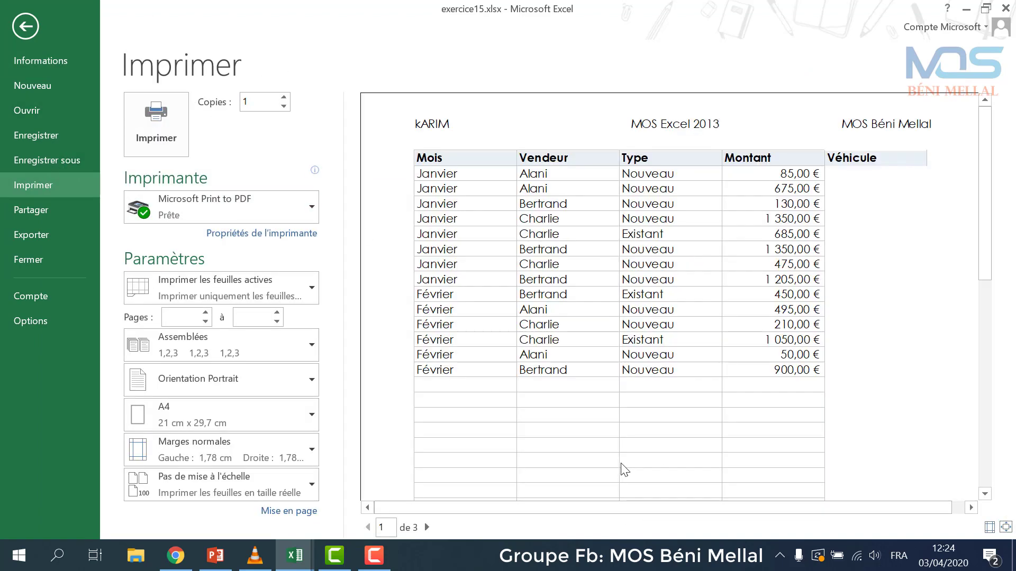
pyautogui.scroll(-2, 636, 359)
pyautogui.scroll(-3, 636, 360)
pyautogui.scroll(-3, 636, 360)
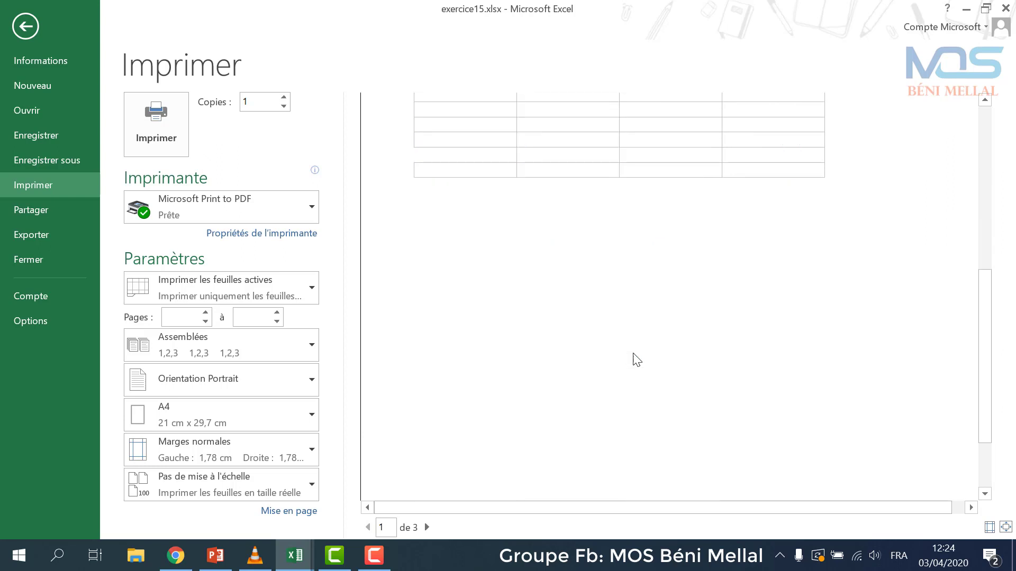
pyautogui.scroll(-2, 636, 360)
pyautogui.scroll(-3, 636, 360)
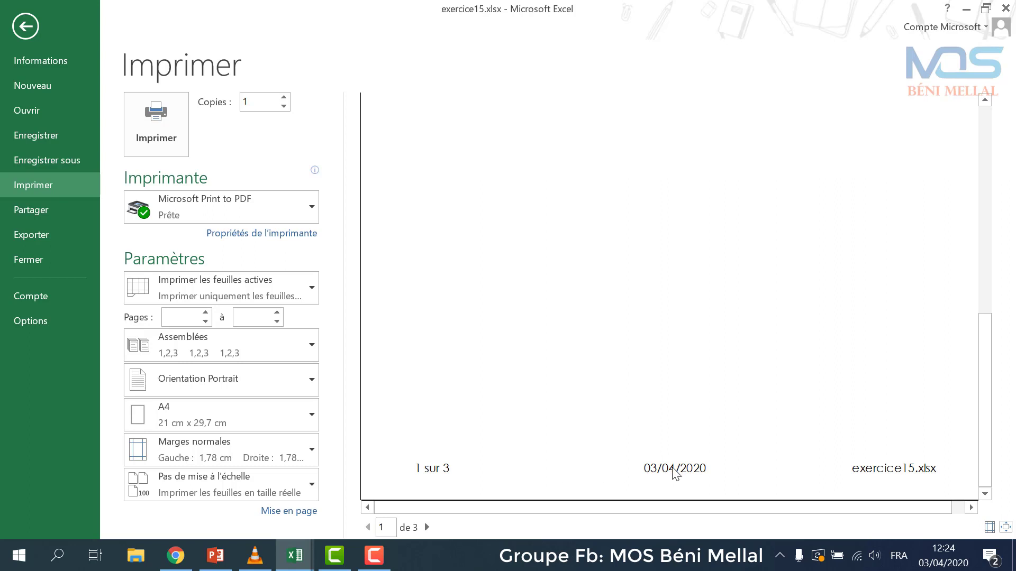
pyautogui.click(705, 322)
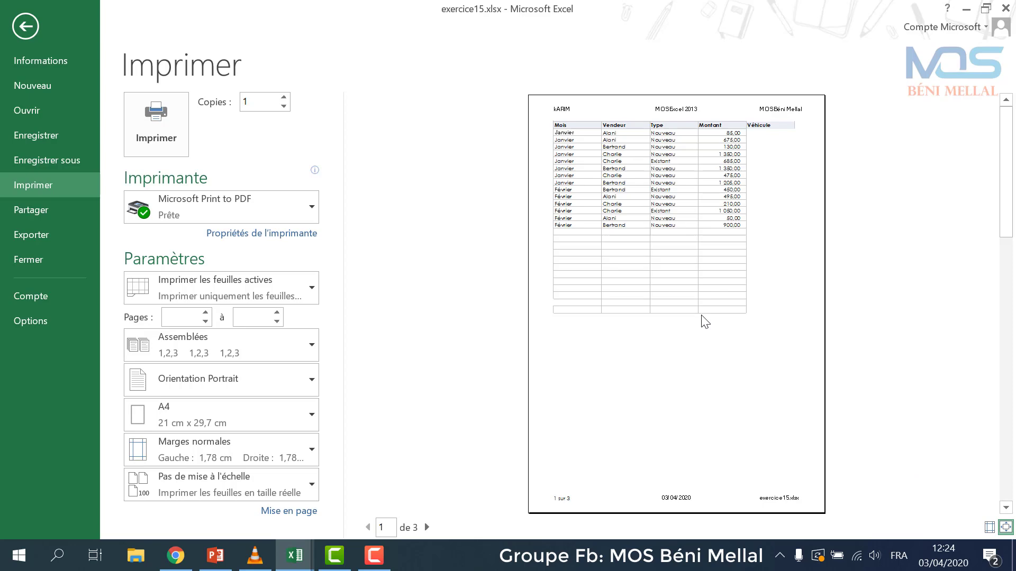
pyautogui.click(24, 26)
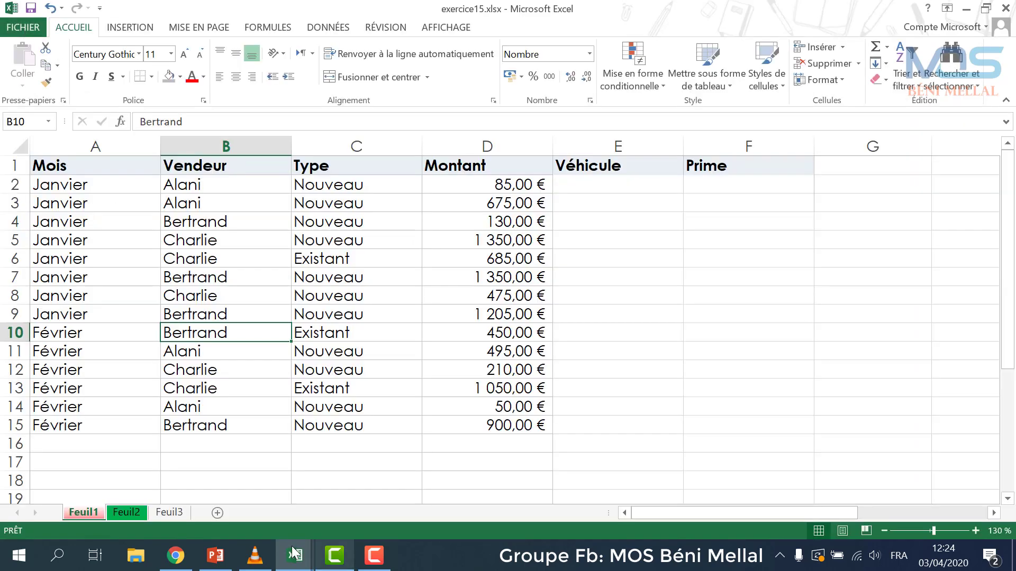
pyautogui.click(215, 556)
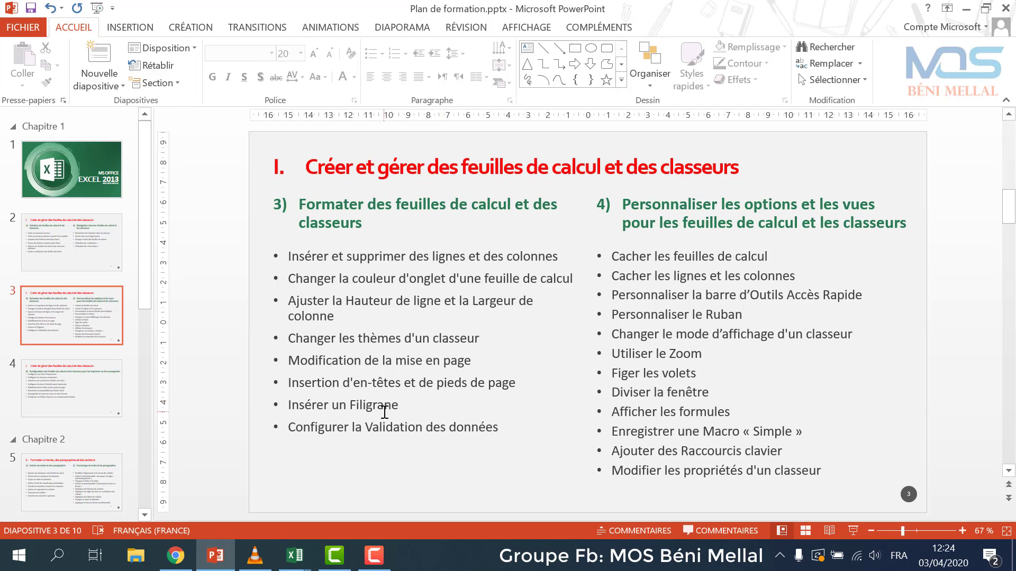
pyautogui.click(290, 555)
pyautogui.click(261, 500)
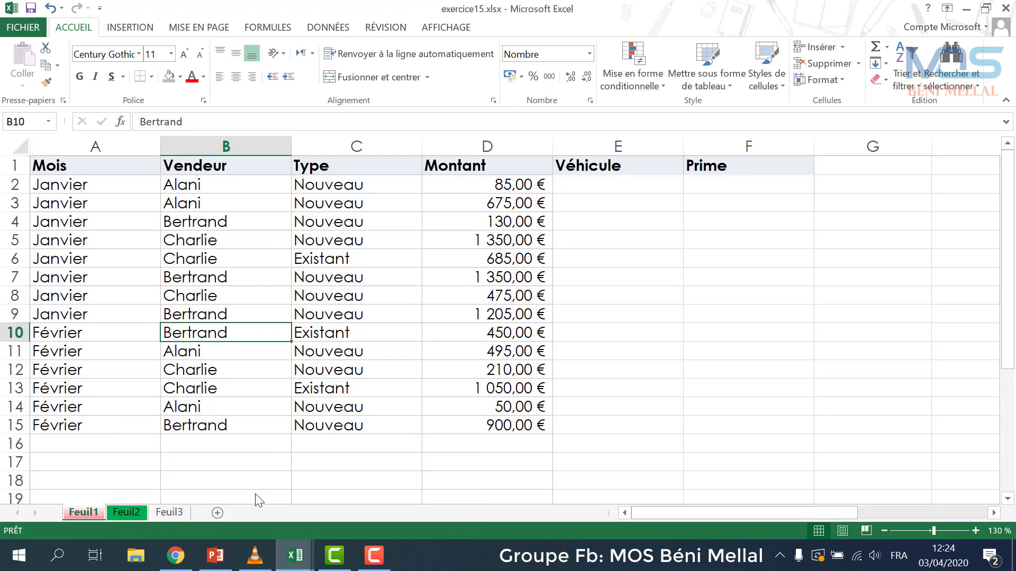
# - Reopen the header in page layout view and edit the centre 'MOS Excel 2013' section
pyautogui.click(390, 332)
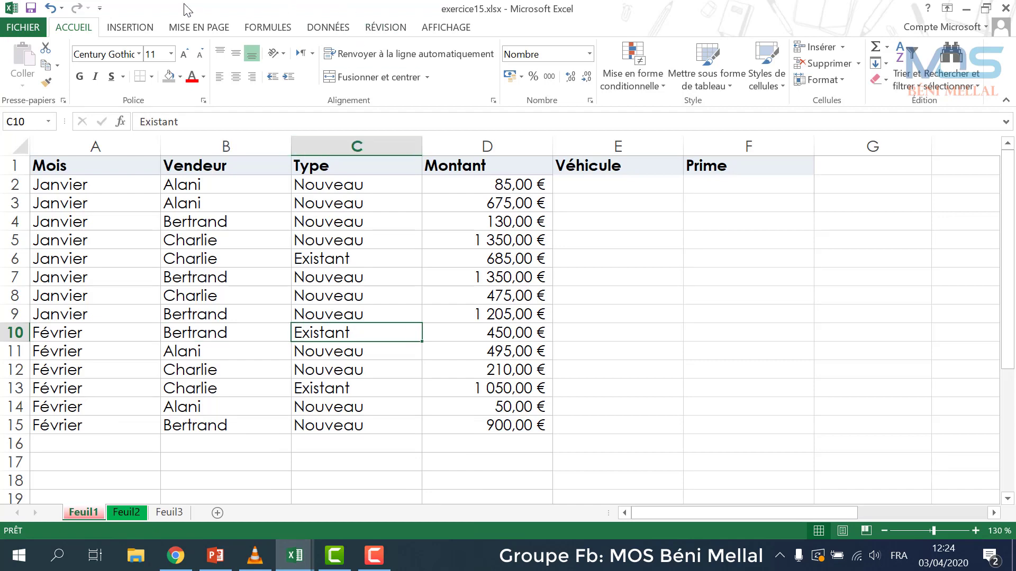
pyautogui.click(141, 28)
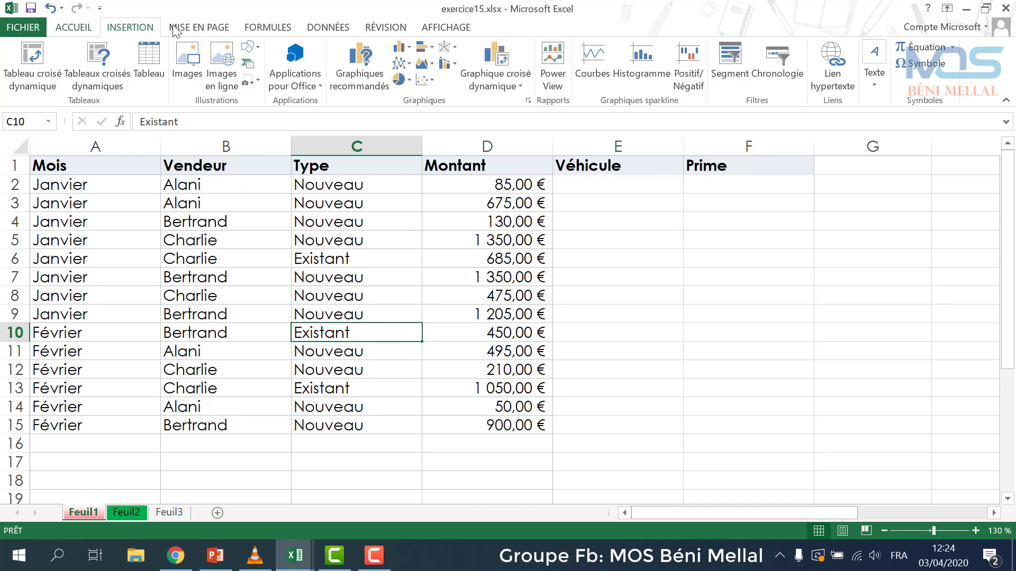
pyautogui.click(874, 84)
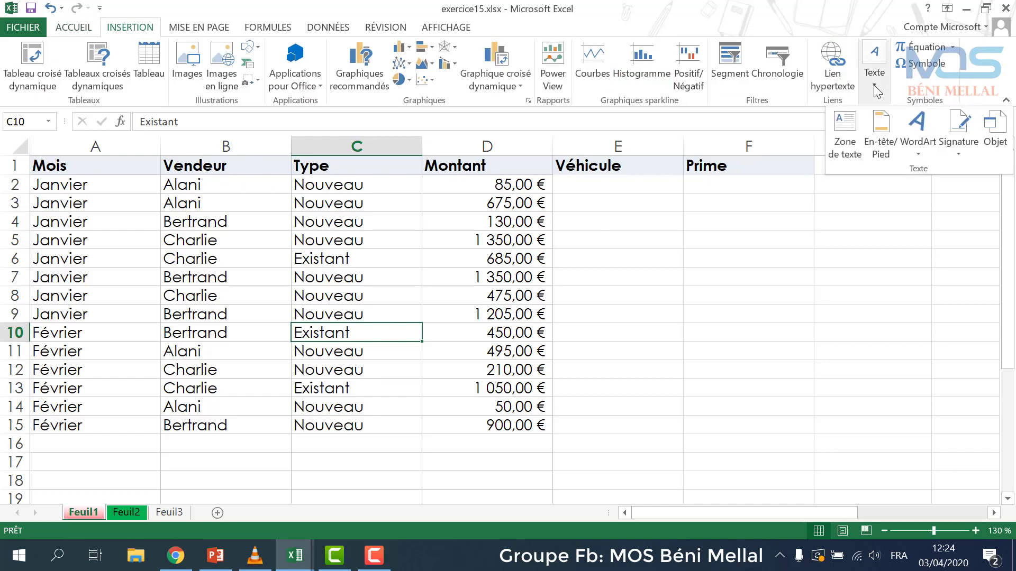
pyautogui.click(877, 139)
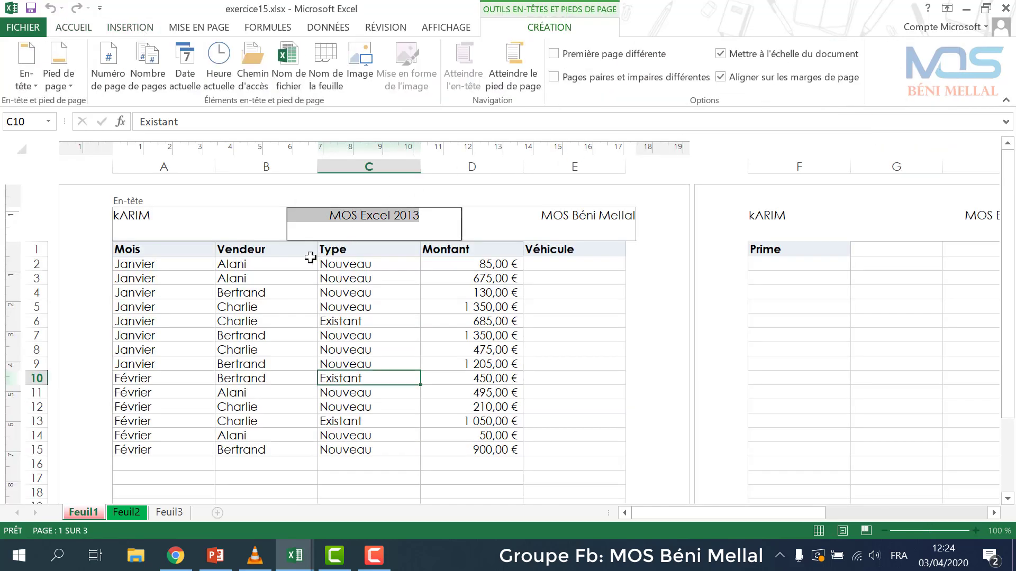
pyautogui.click(310, 257)
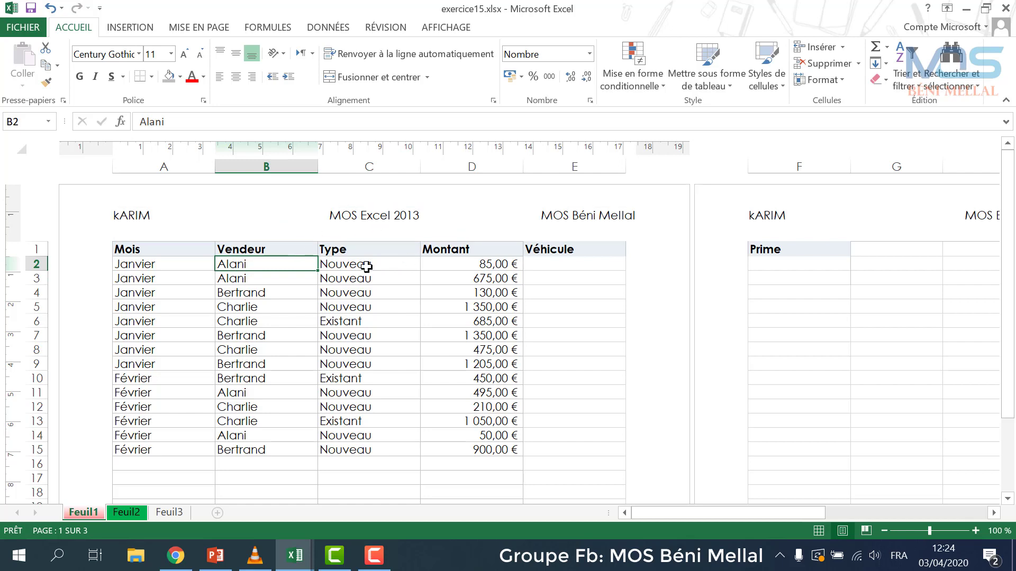
pyautogui.click(328, 235)
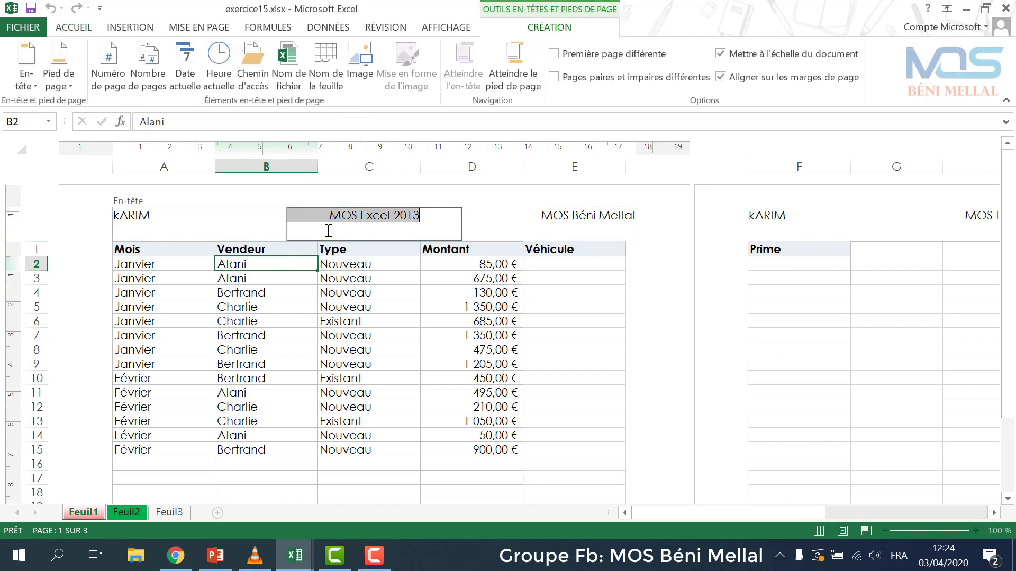
# - Insert the green Excel logo from a Bing search for 'Excel' into the centre header
pyautogui.click(363, 79)
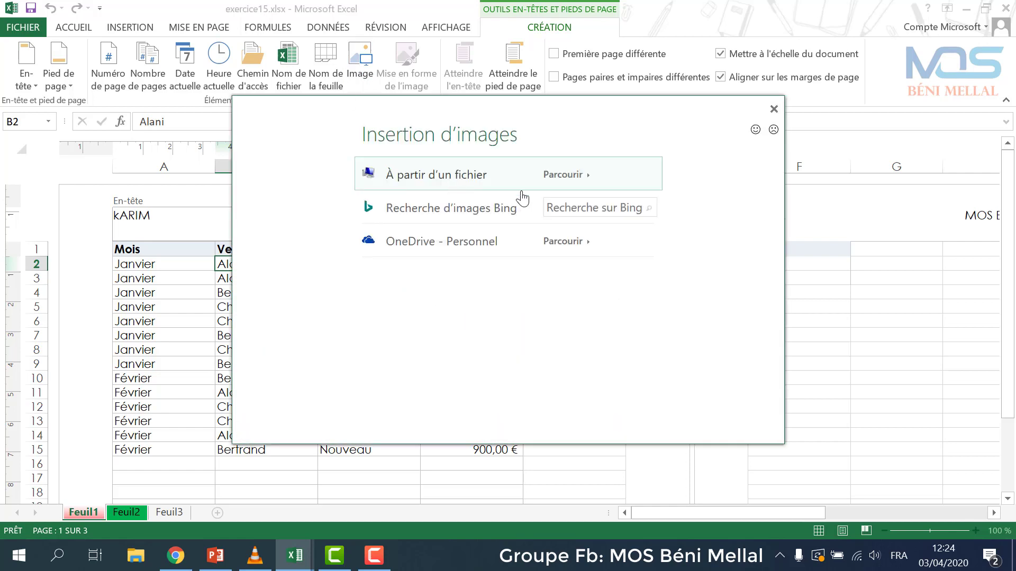
pyautogui.click(551, 204)
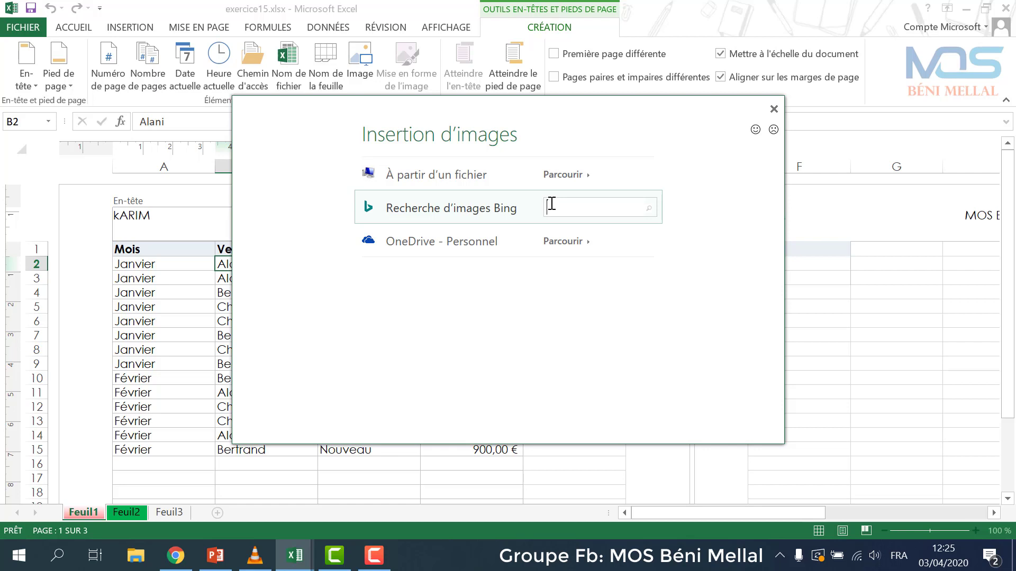
pyautogui.write('Excel')
pyautogui.press('Return')
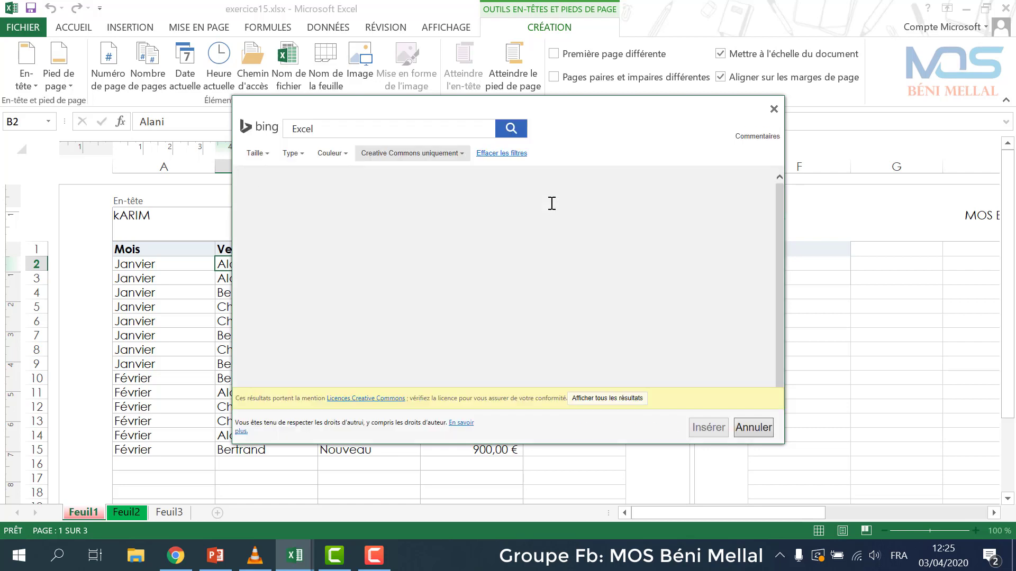
pyautogui.click(310, 183)
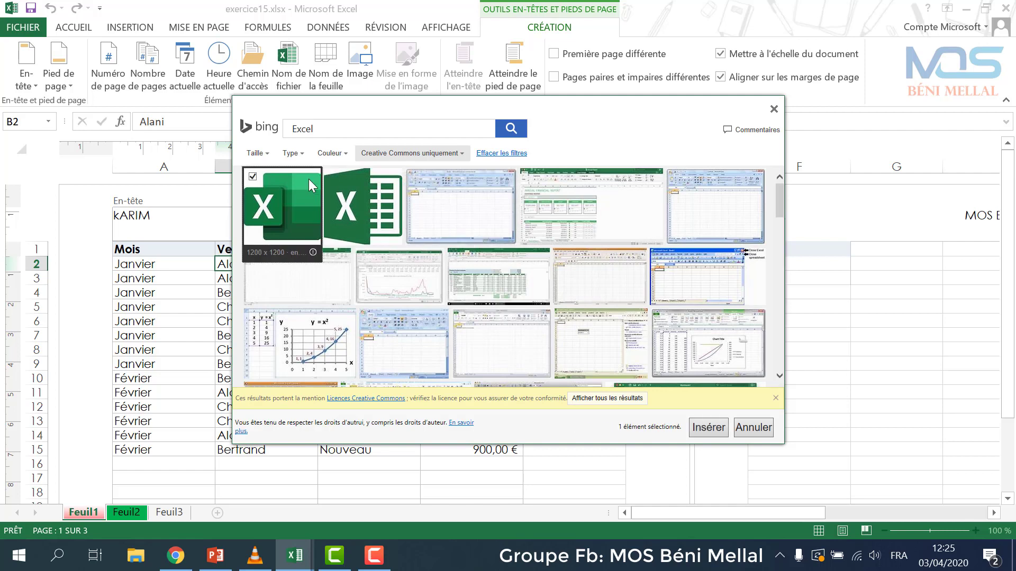
pyautogui.click(701, 427)
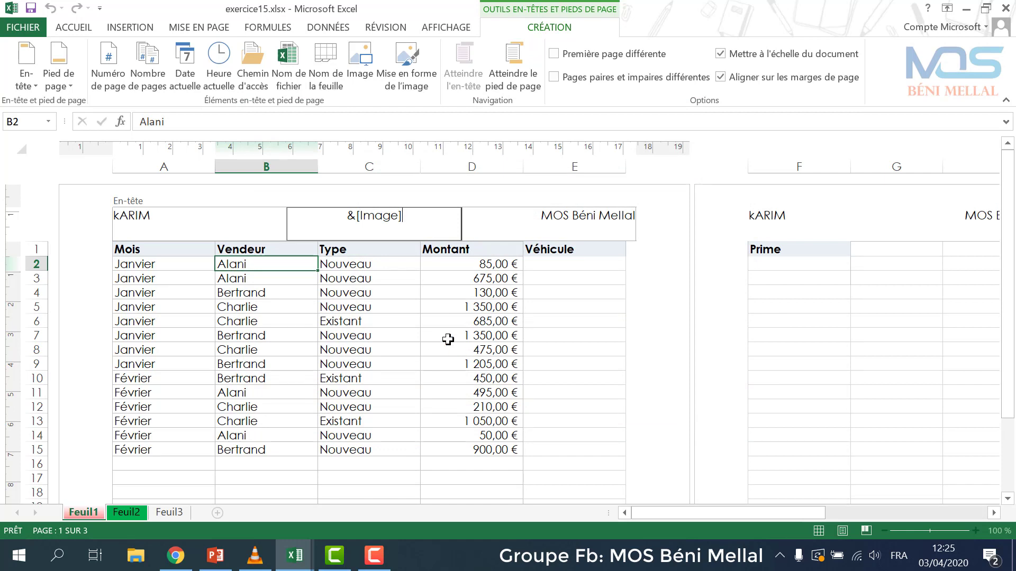
# - Leave header editing and scroll the page to see the logo behind the sales table
pyautogui.click(448, 339)
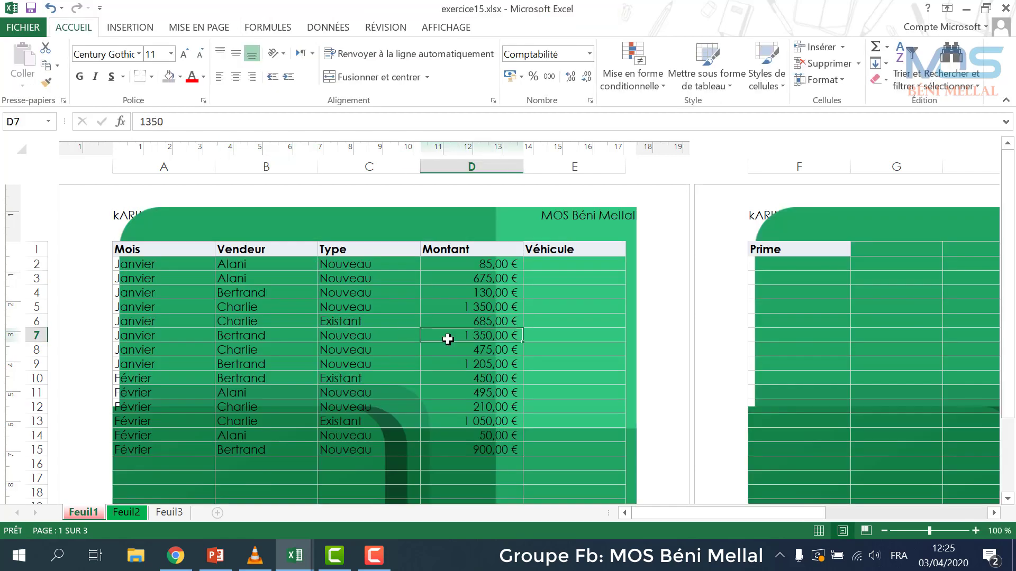
pyautogui.scroll(-2, 448, 339)
pyautogui.scroll(-1, 449, 339)
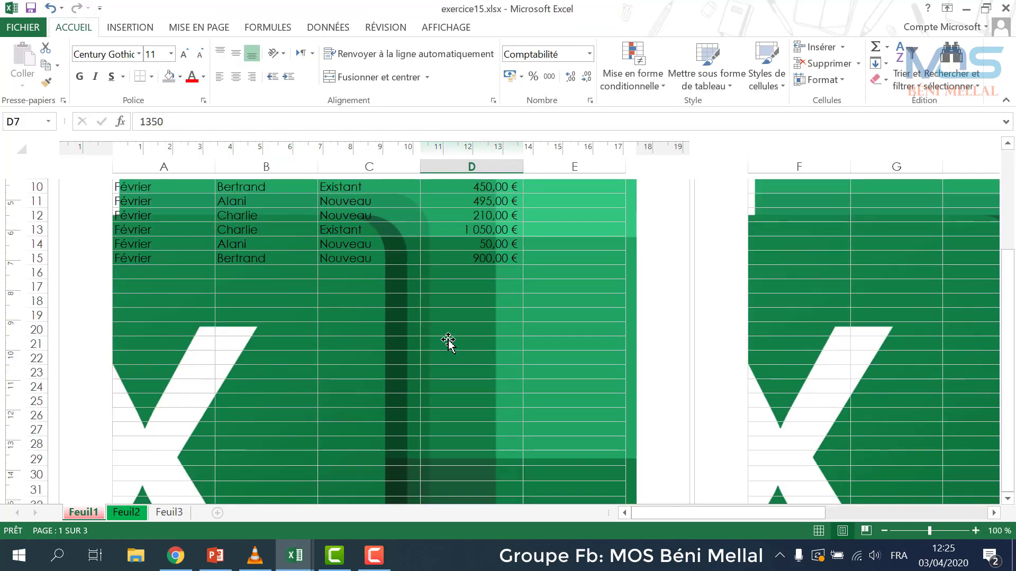
pyautogui.scroll(-3, 448, 339)
pyautogui.scroll(1, 448, 342)
pyautogui.scroll(3, 448, 341)
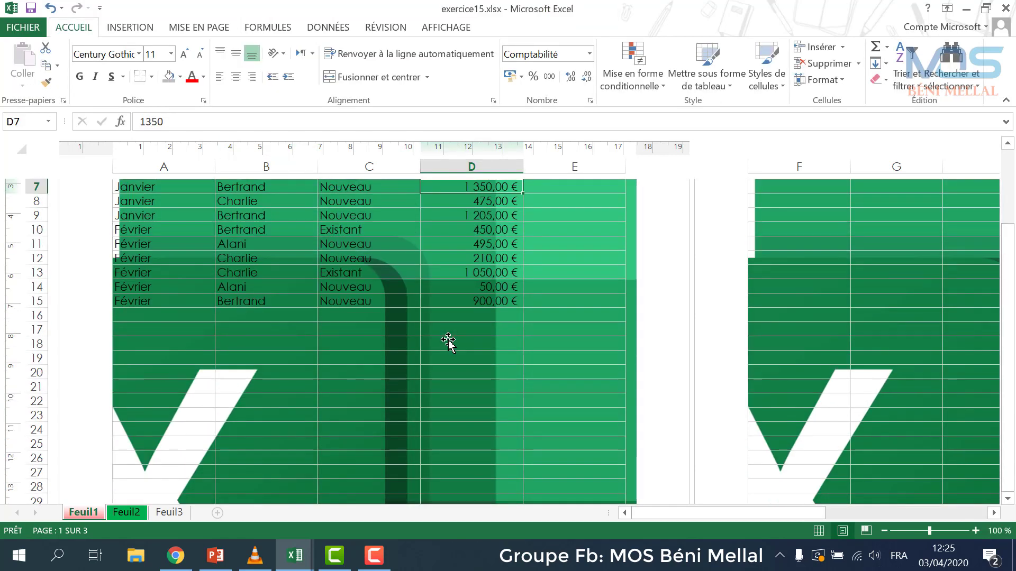
pyautogui.scroll(2, 449, 341)
pyautogui.click(524, 233)
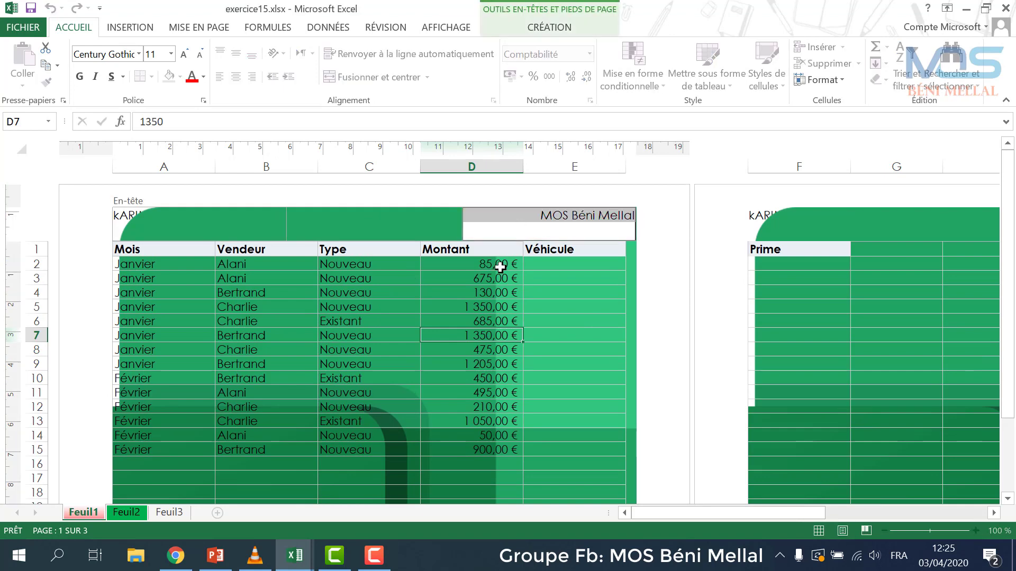
pyautogui.click(500, 267)
# - Inspect the right, left and centre header sections, confirming the image sits in the centre
pyautogui.click(476, 227)
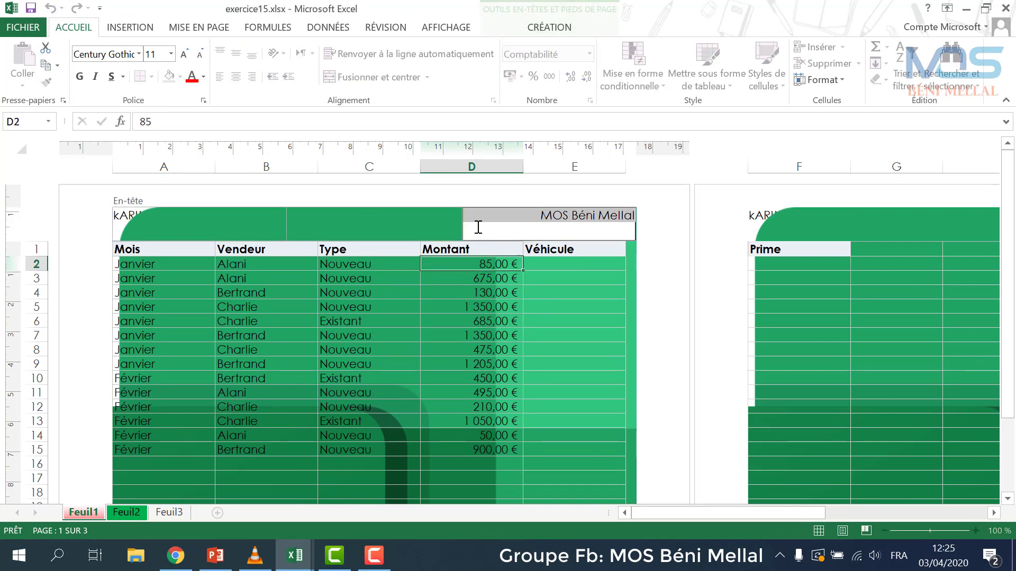
pyautogui.click(523, 16)
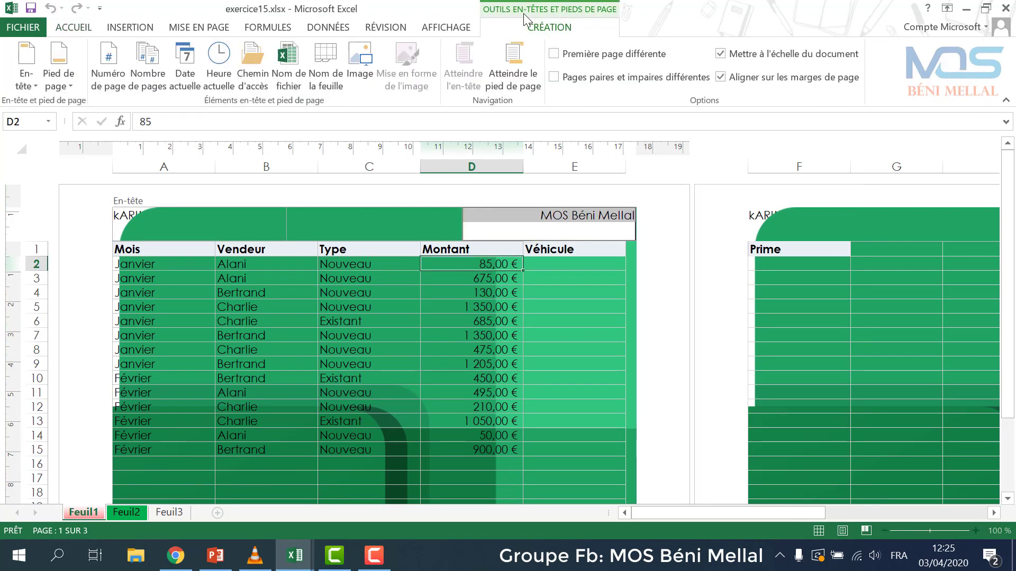
pyautogui.click(360, 332)
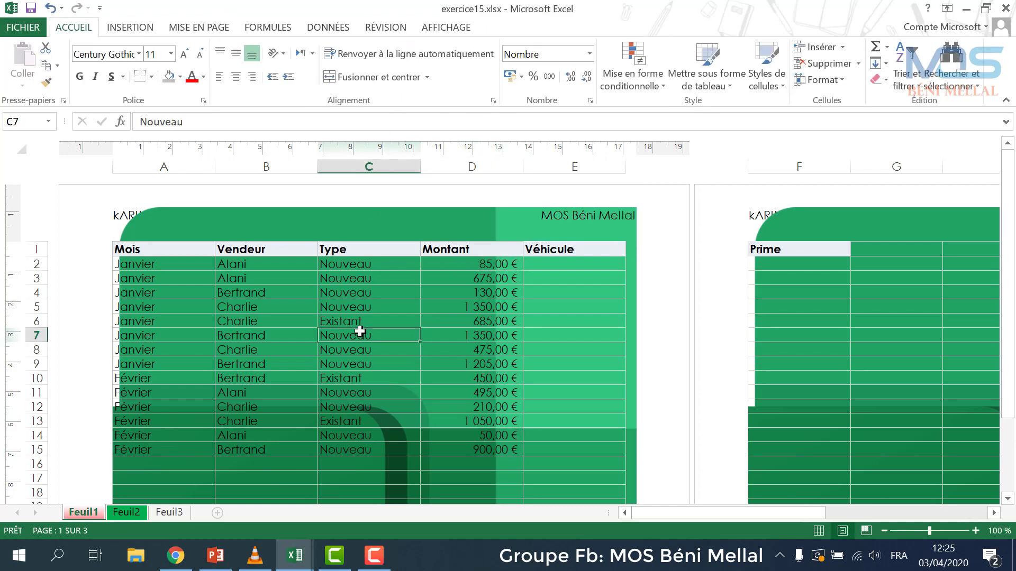
pyautogui.click(452, 29)
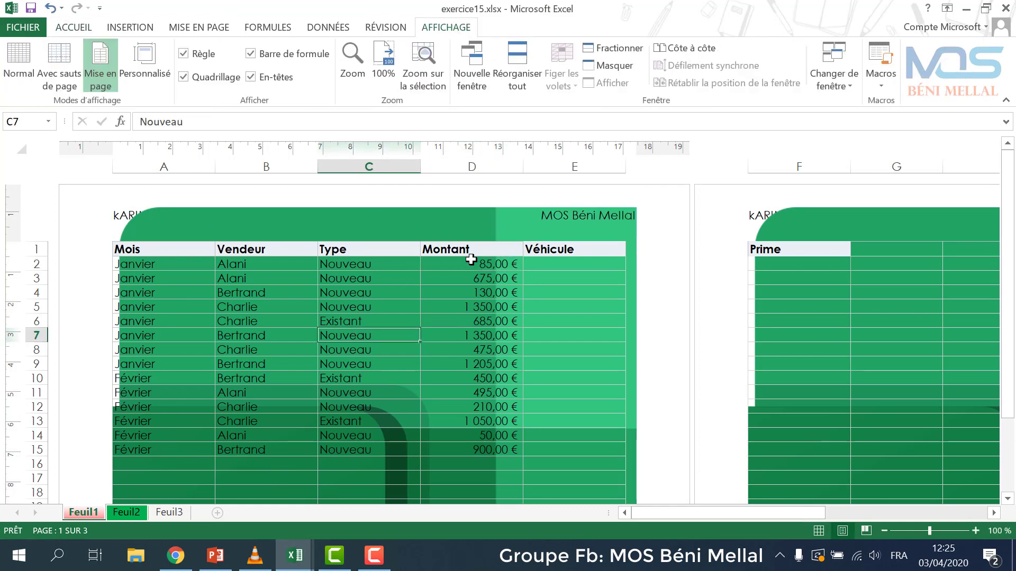
pyautogui.click(544, 226)
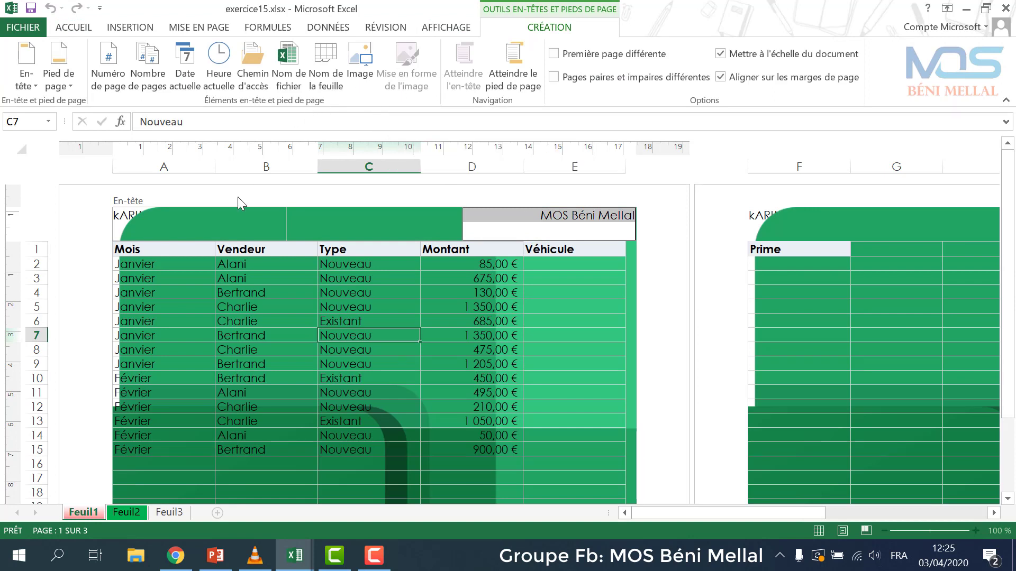
pyautogui.click(170, 214)
pyautogui.click(357, 232)
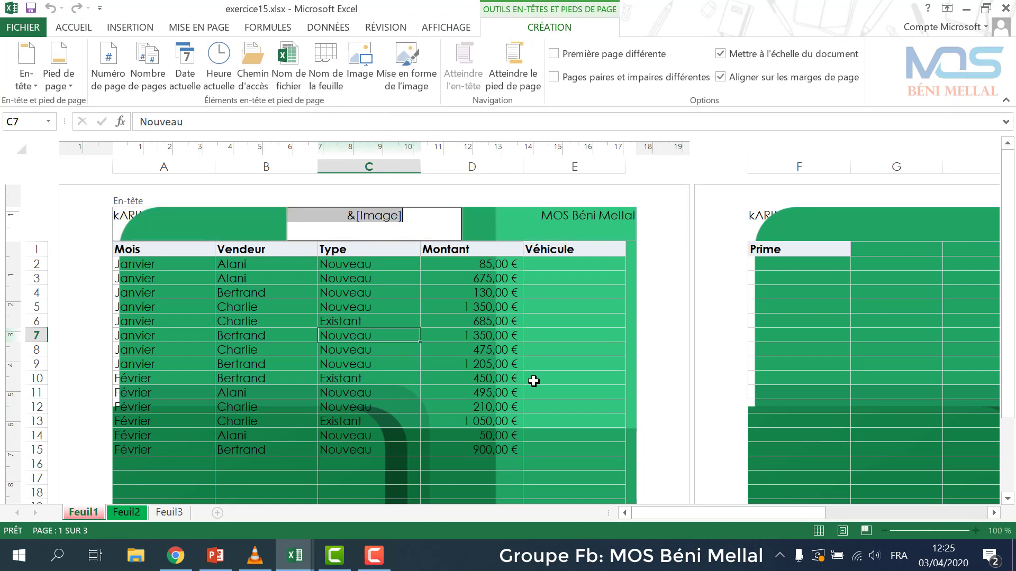
pyautogui.click(541, 383)
pyautogui.click(541, 383)
# - Check the right footer and the centre date footer, then return the sheet to Normal view
pyautogui.scroll(-5, 541, 383)
pyautogui.scroll(-4, 541, 383)
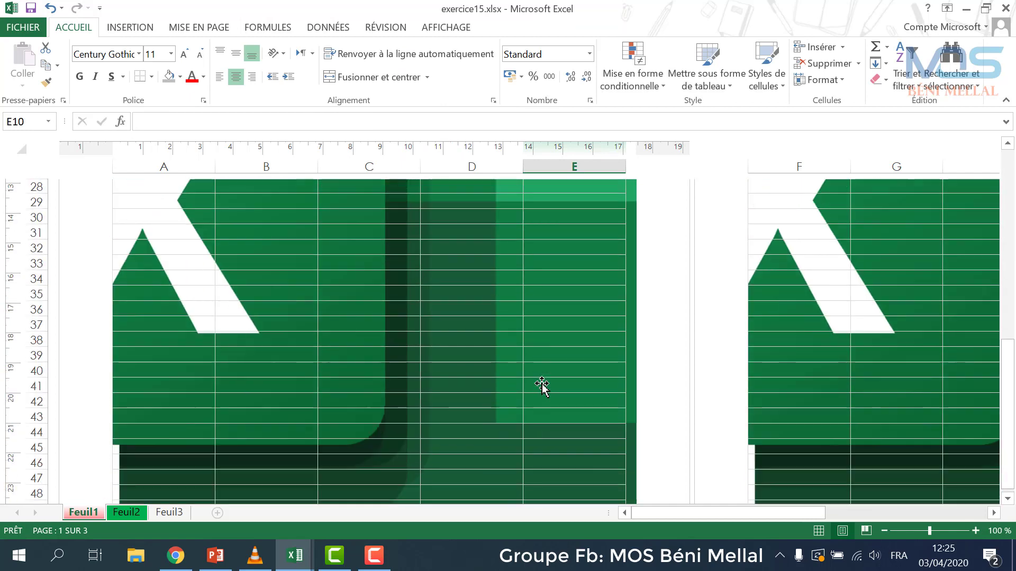
pyautogui.scroll(-3, 603, 502)
pyautogui.click(519, 440)
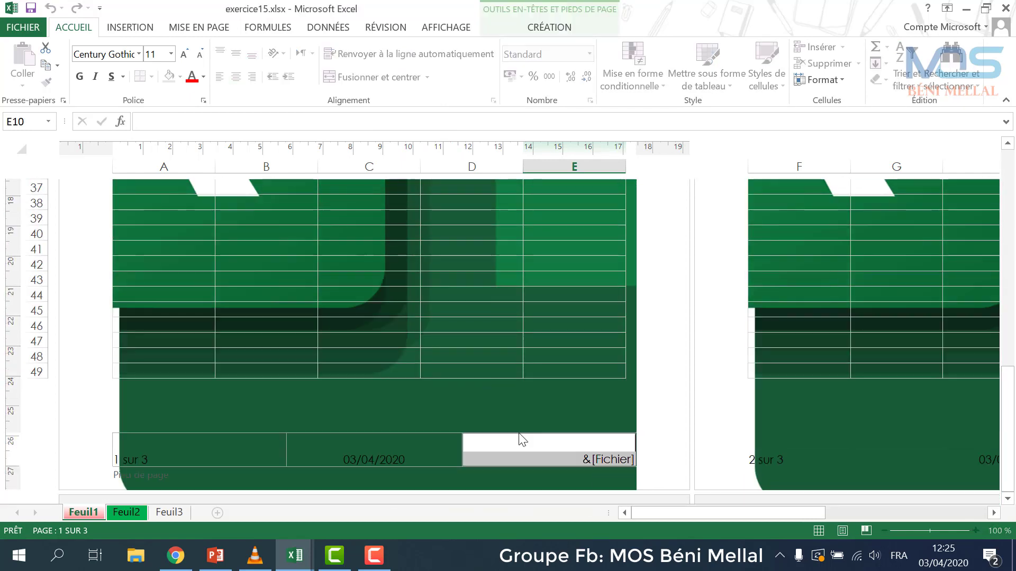
pyautogui.click(506, 418)
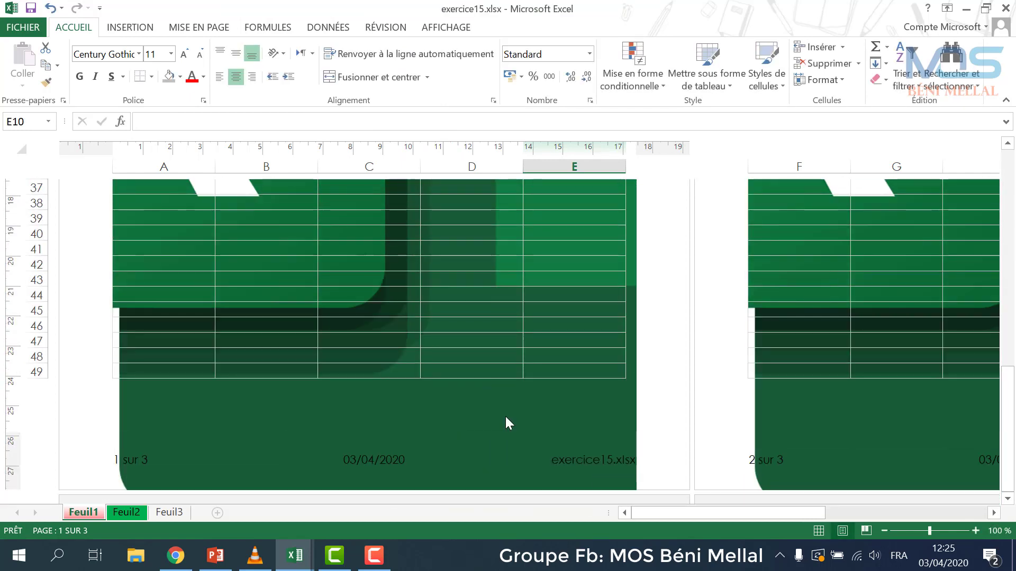
pyautogui.click(450, 29)
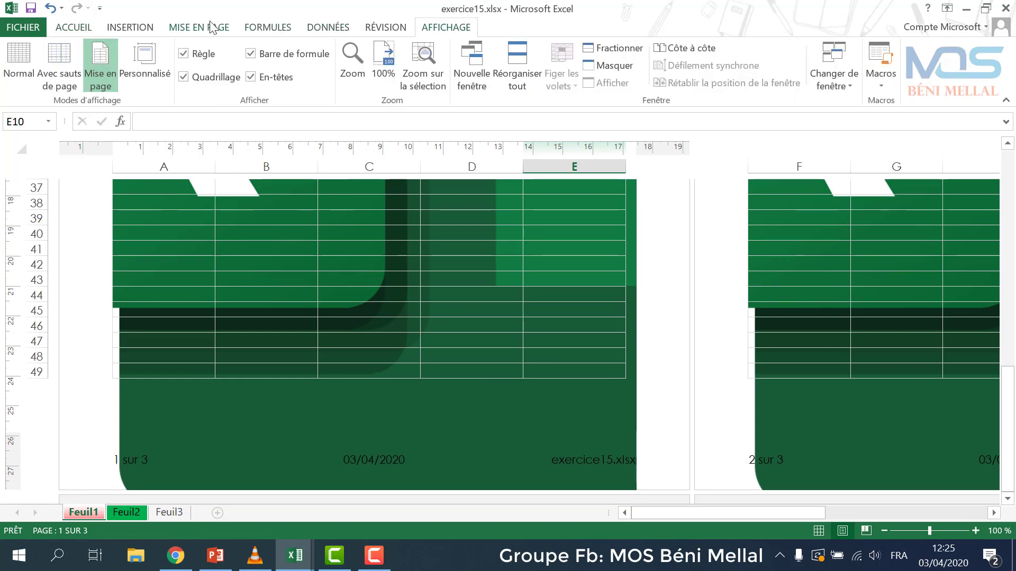
pyautogui.click(413, 312)
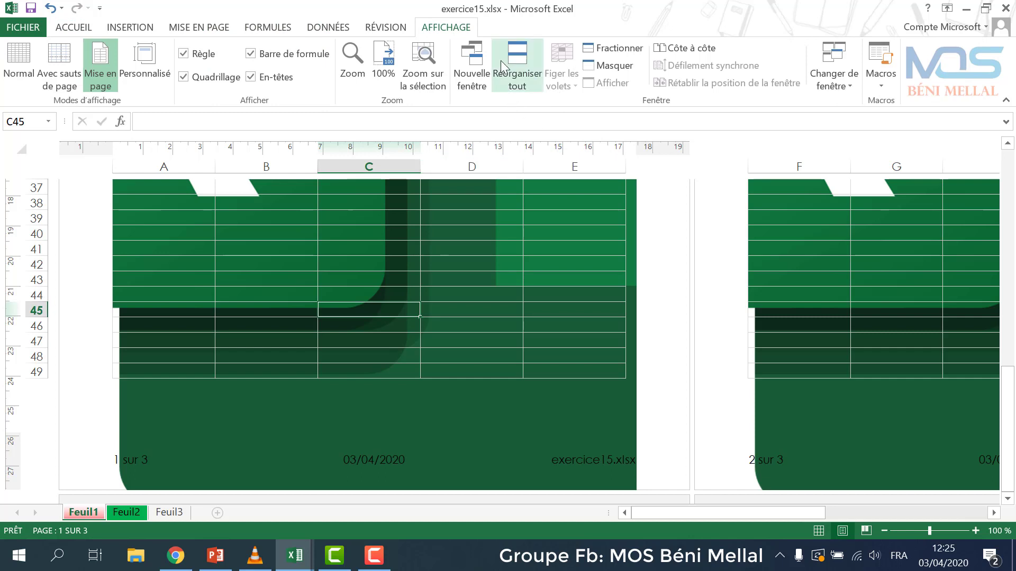
pyautogui.click(414, 456)
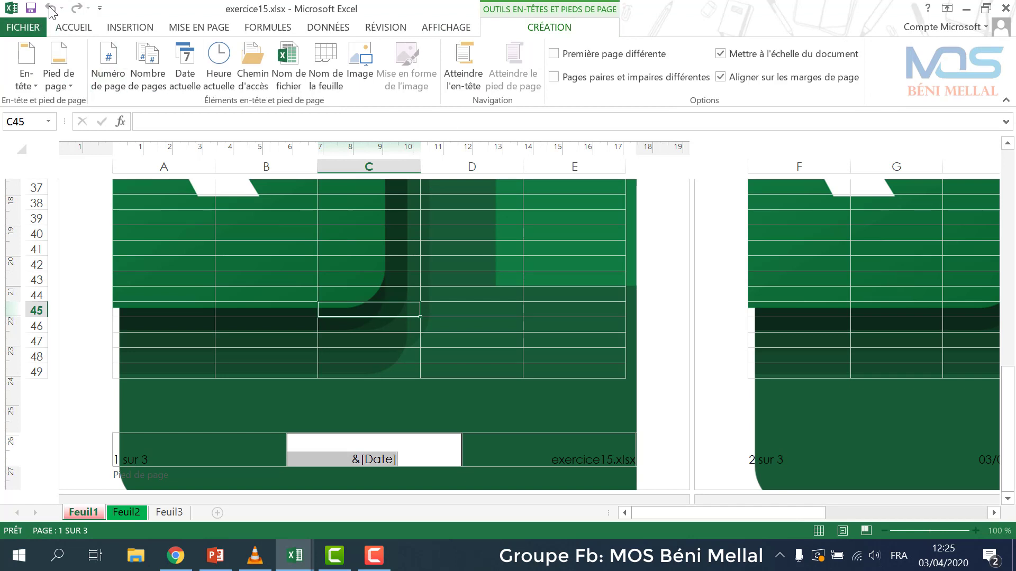
pyautogui.click(176, 224)
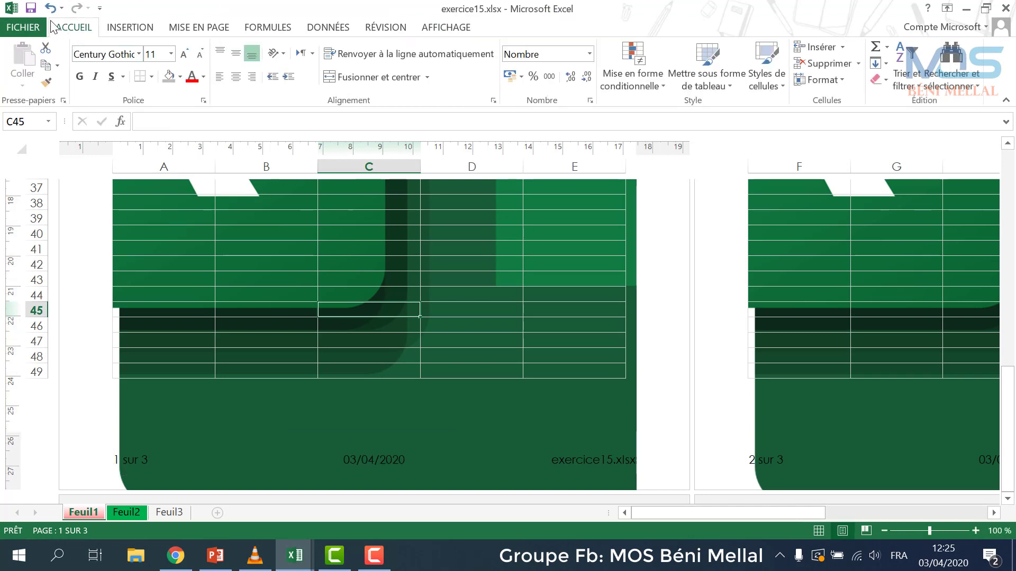
pyautogui.click(51, 8)
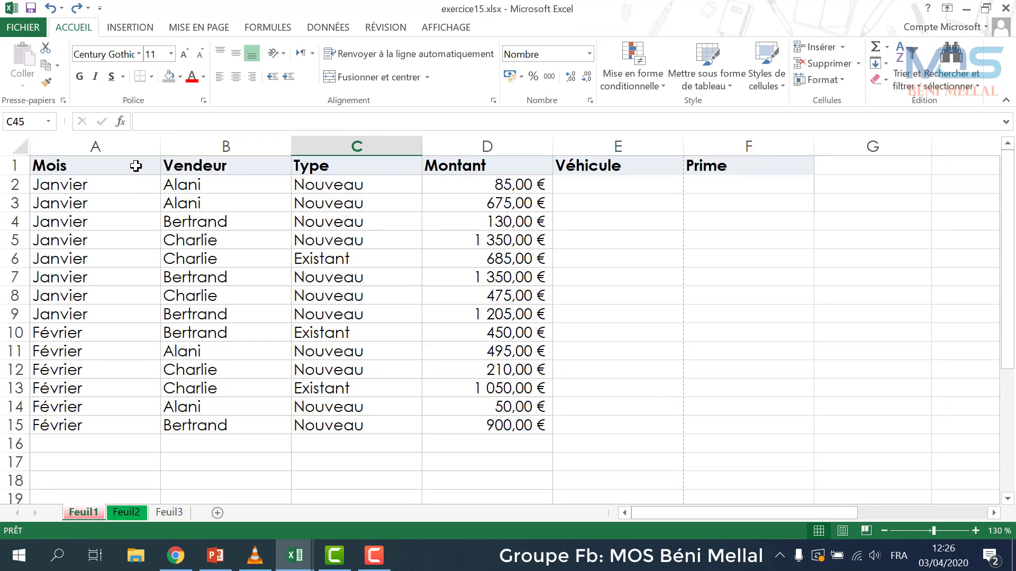
# - Reopen the header and set the logo picture's colour mode to Filigrane watermark
pyautogui.click(136, 166)
pyautogui.click(118, 30)
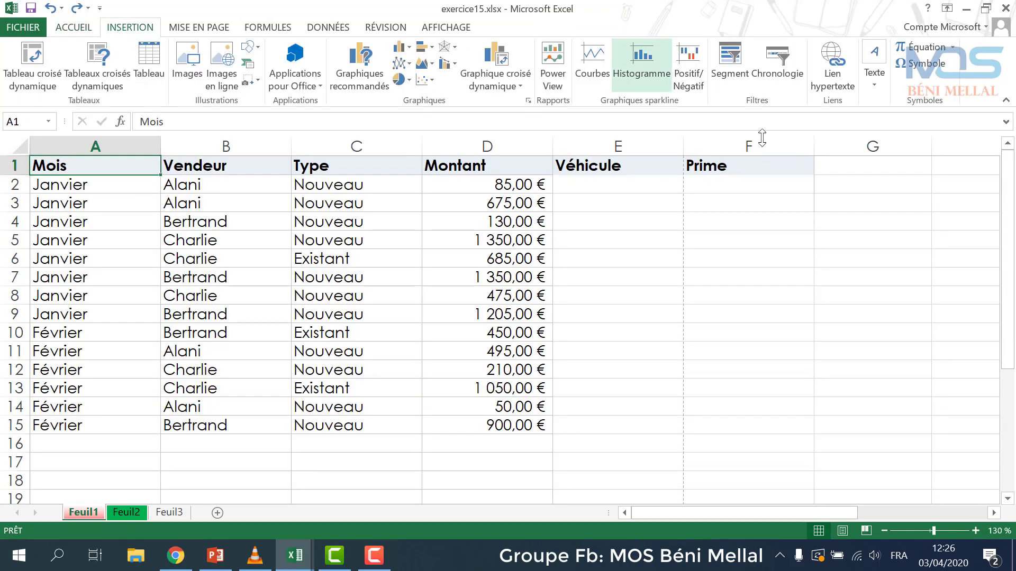
pyautogui.click(874, 69)
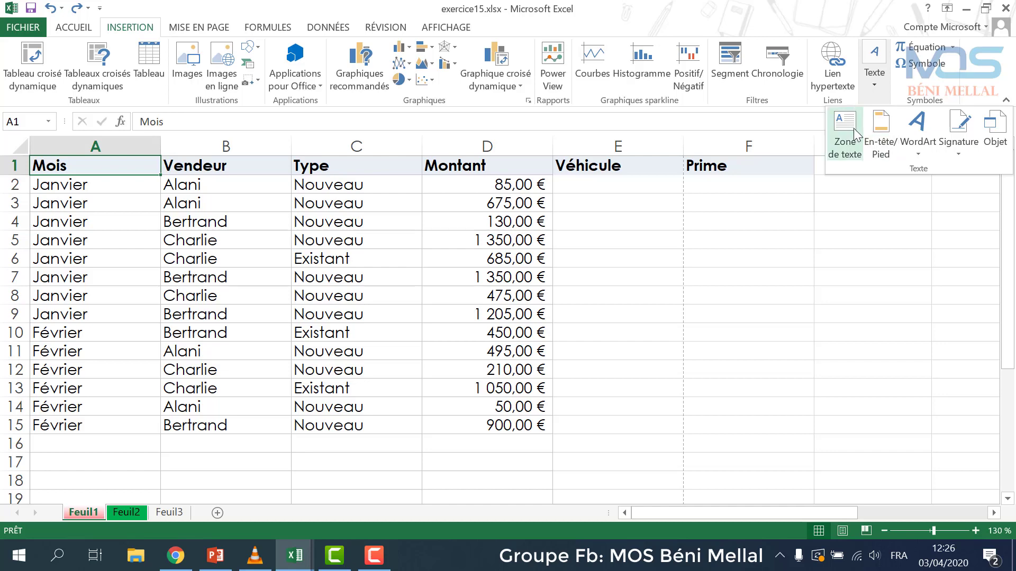
pyautogui.click(880, 135)
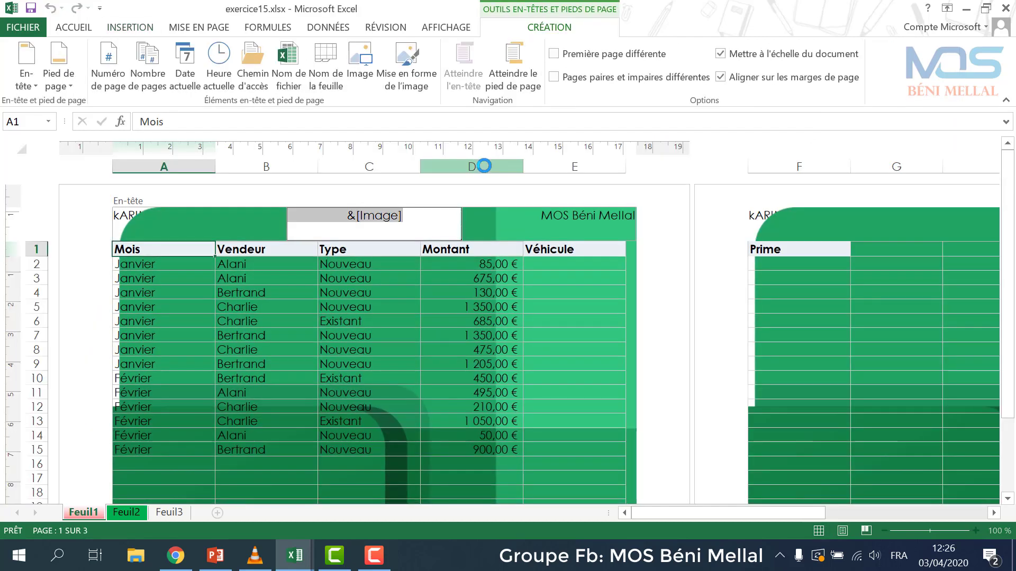
pyautogui.click(412, 84)
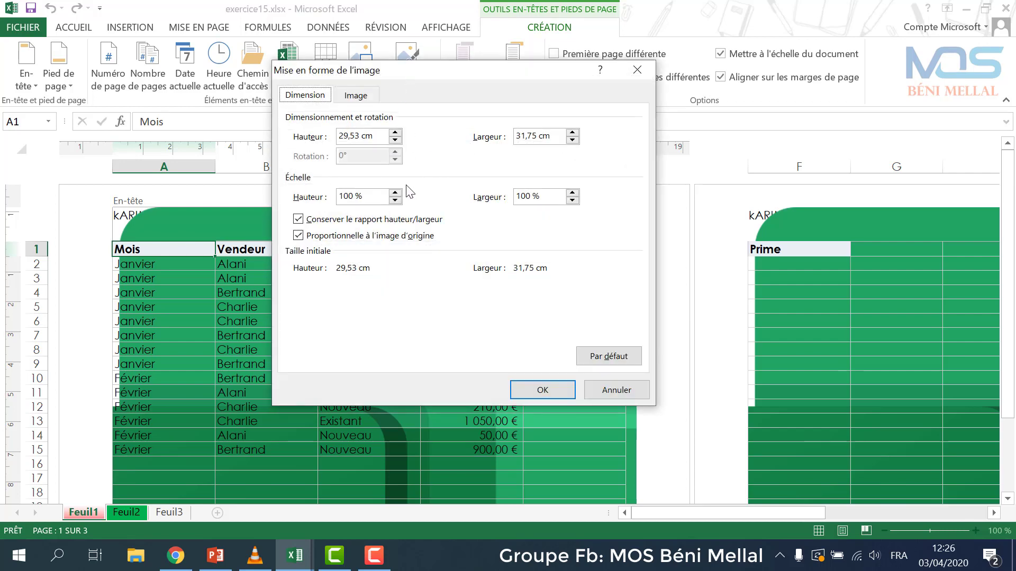
pyautogui.click(365, 95)
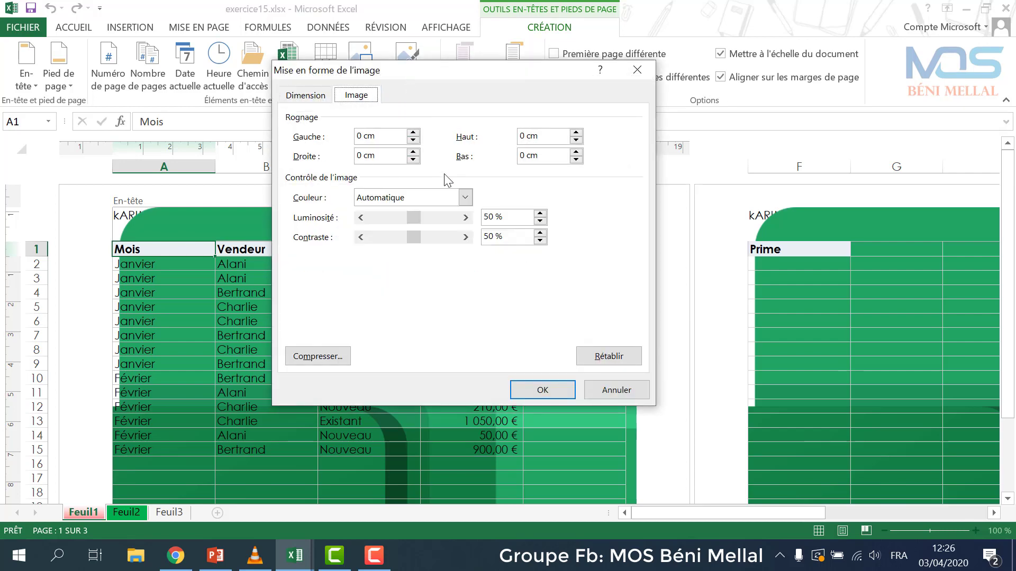
pyautogui.click(464, 198)
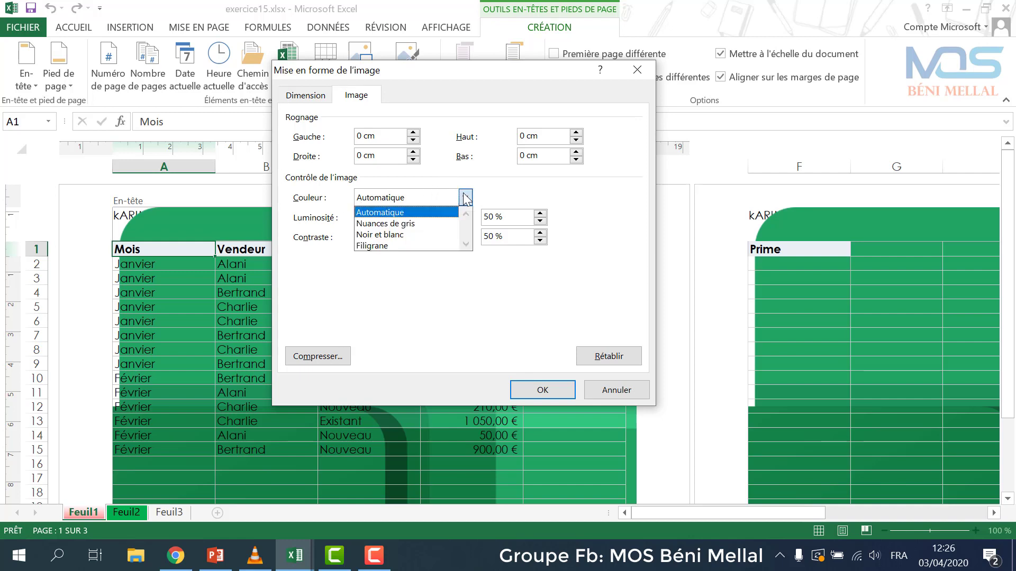
pyautogui.click(424, 245)
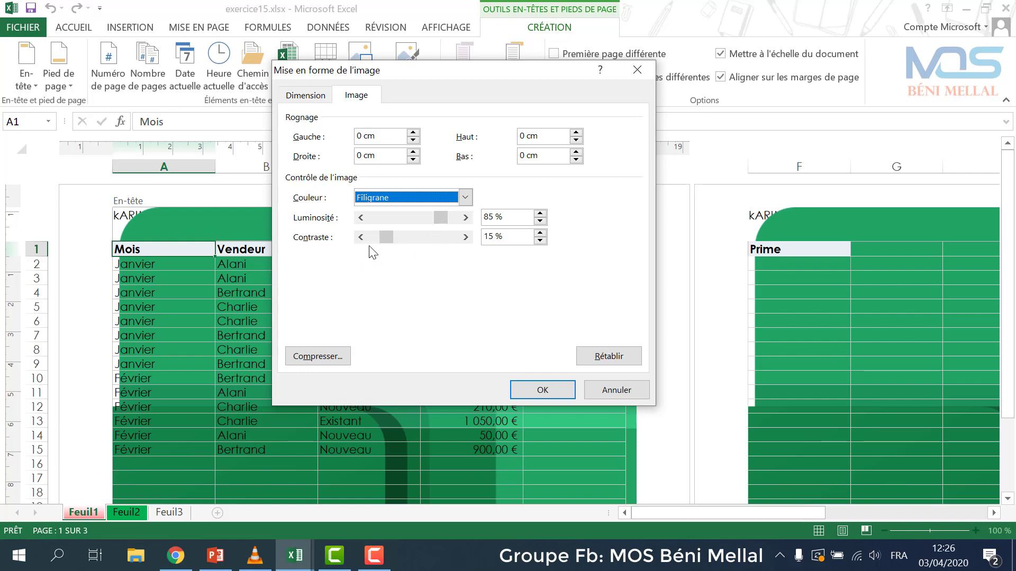
# - Resize the header image to 10 cm high, keeping width proportional (10,75 cm)
pyautogui.click(305, 95)
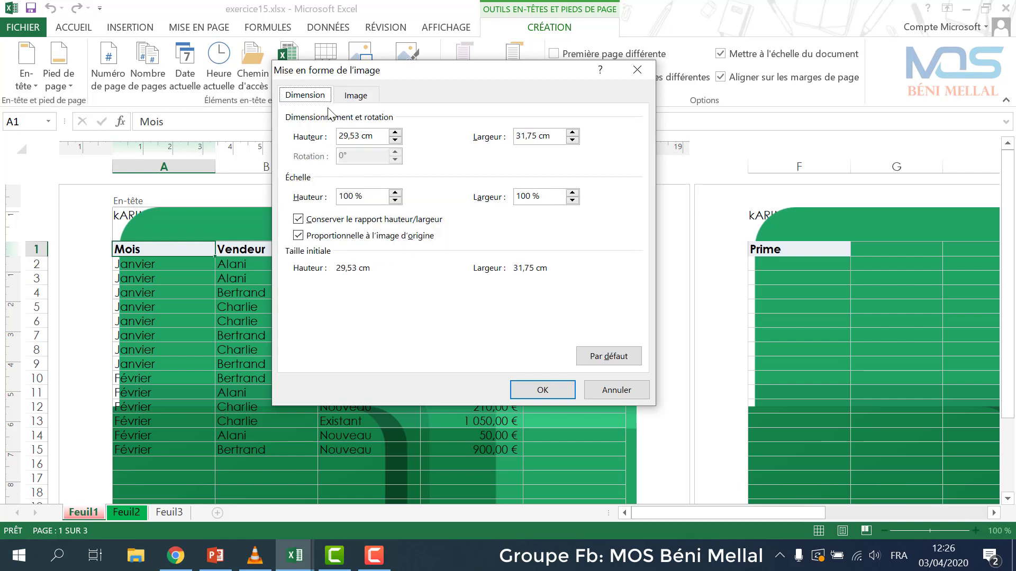
pyautogui.doubleClick(360, 136)
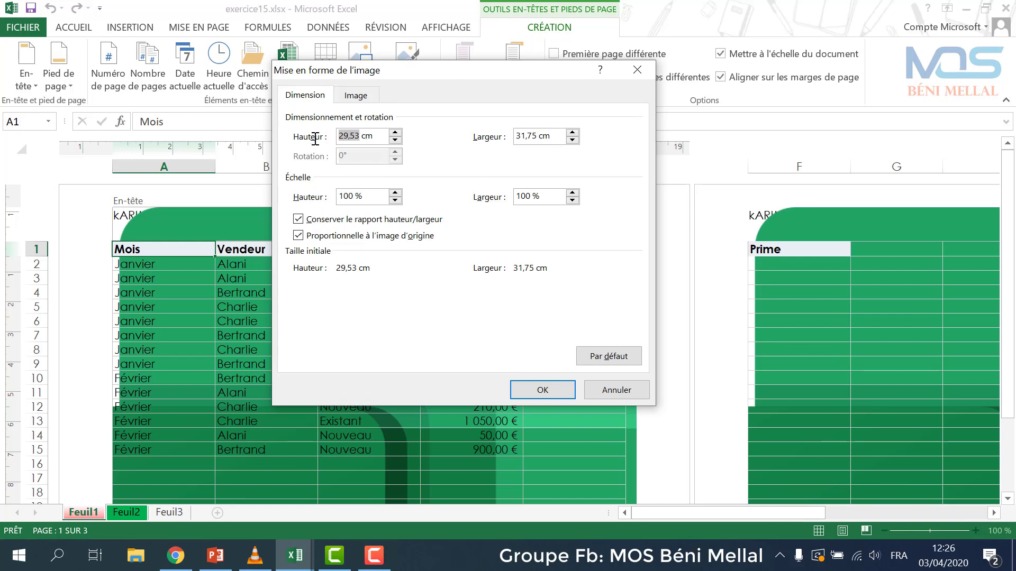
pyautogui.write('10')
pyautogui.click(536, 136)
pyautogui.moveTo(531, 137); pyautogui.dragTo(517, 137)
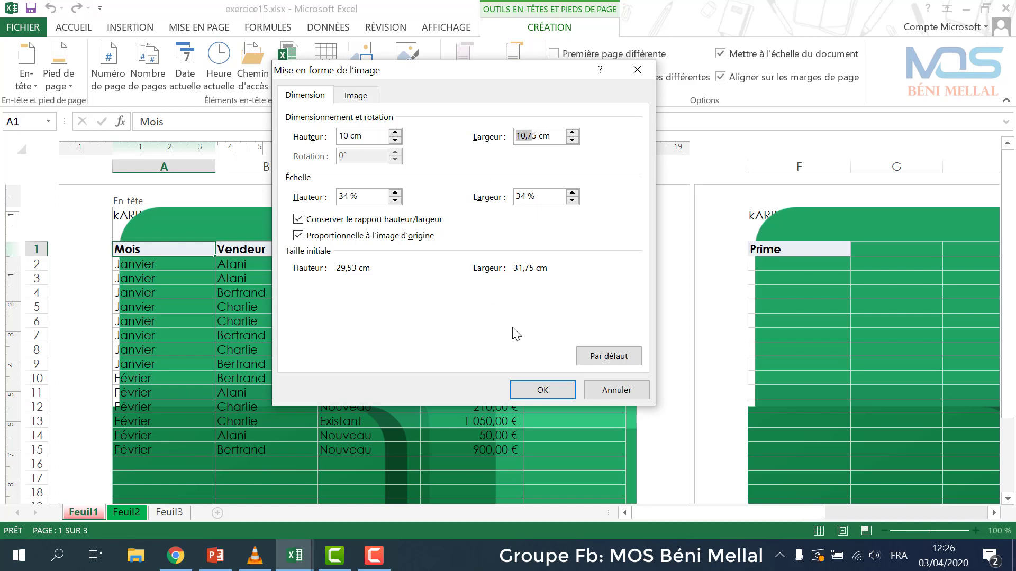
pyautogui.click(554, 392)
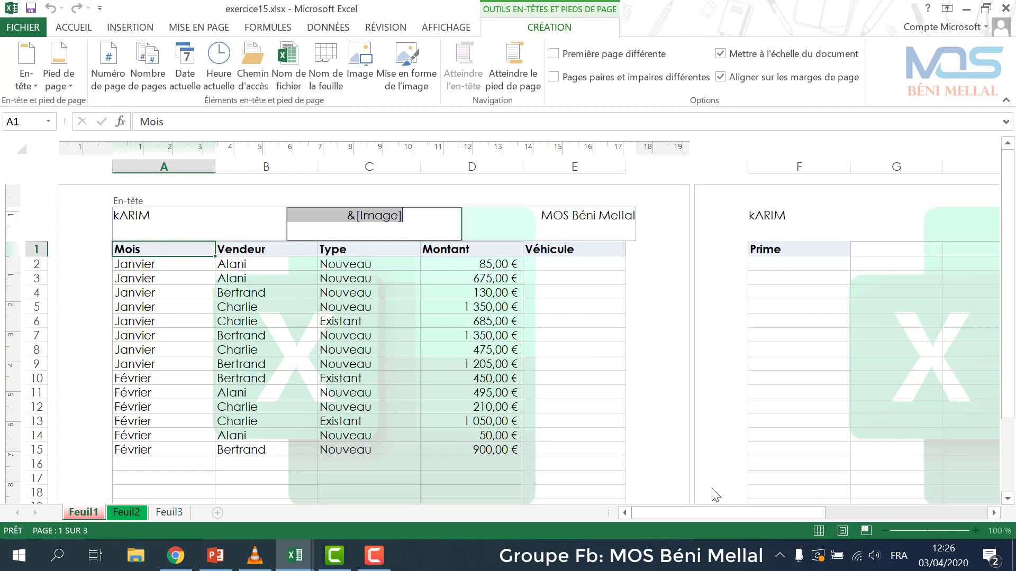
# - Exit the header, return to Normal view, preview the printed watermark page, then switch to PowerPoint
pyautogui.click(669, 392)
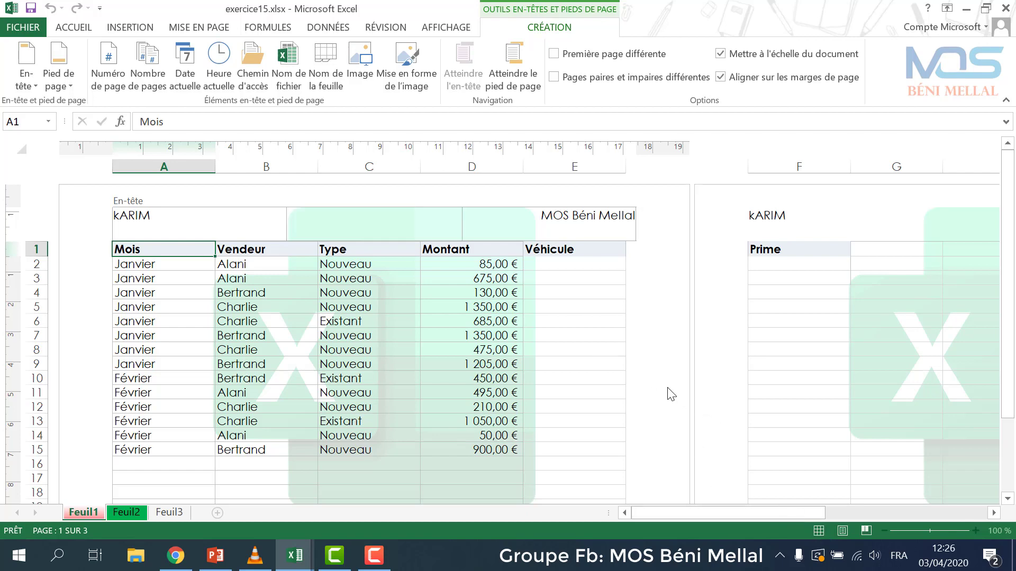
pyautogui.click(818, 530)
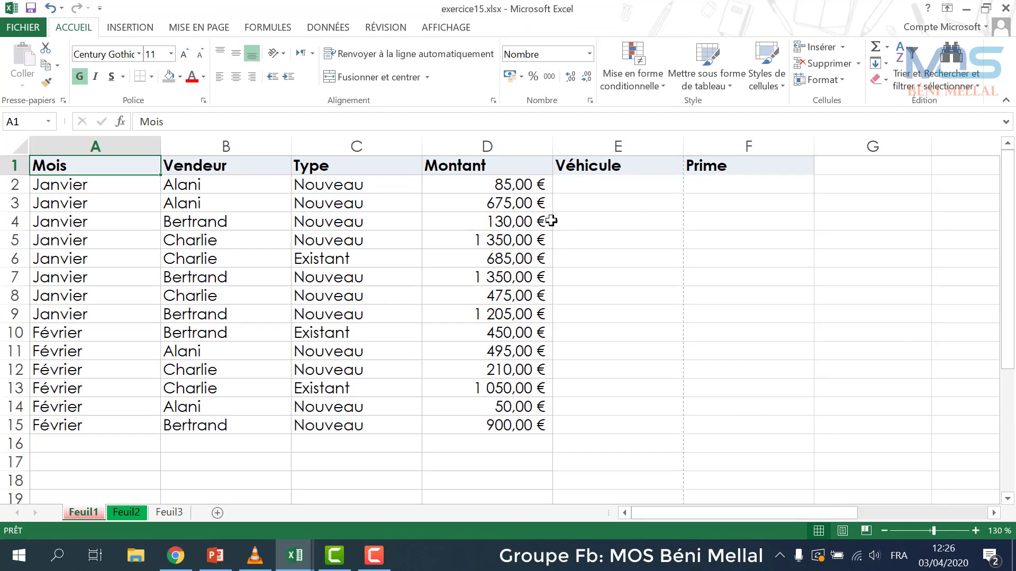
pyautogui.click(6, 29)
pyautogui.click(50, 181)
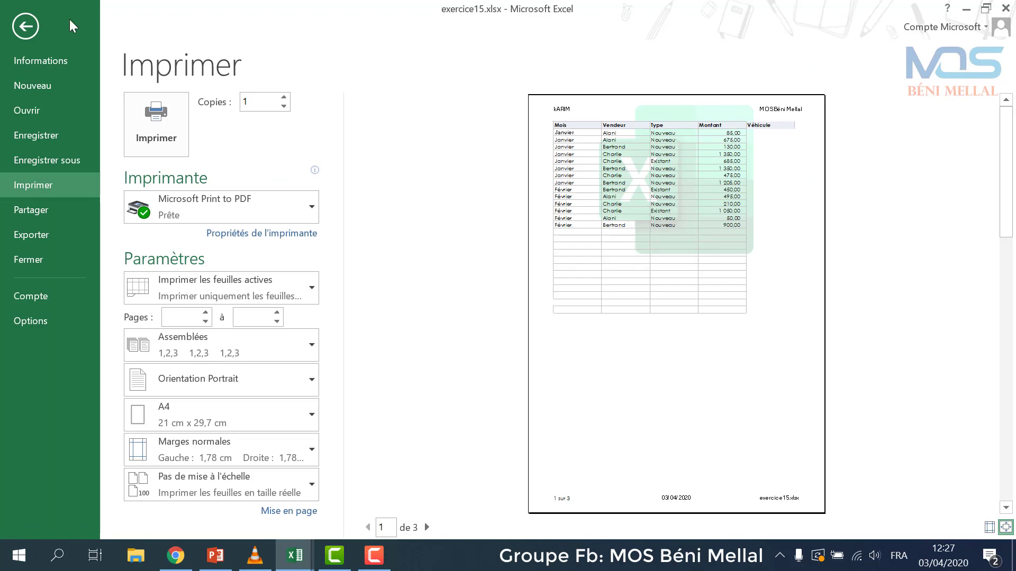
pyautogui.click(24, 30)
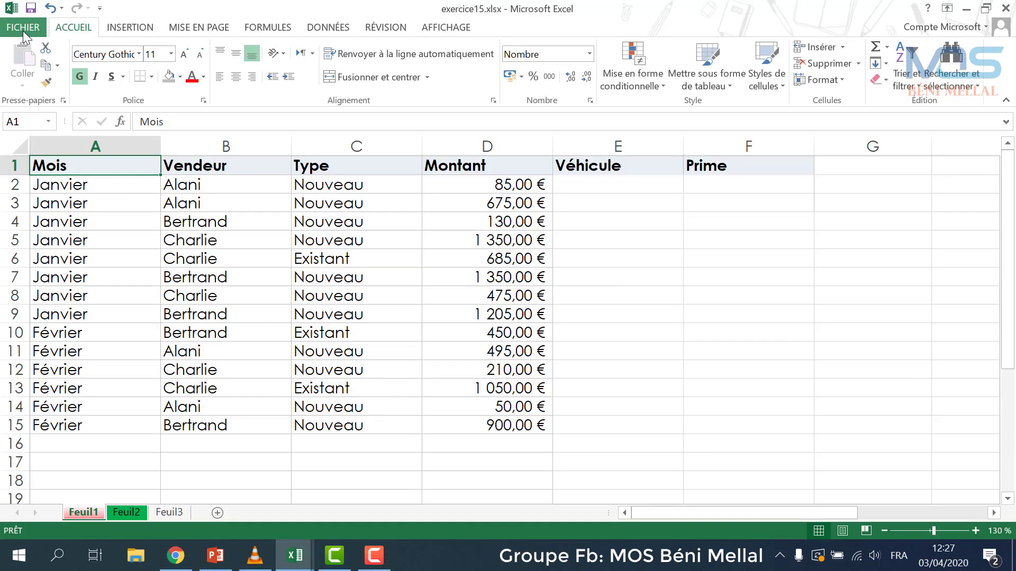
pyautogui.click(226, 564)
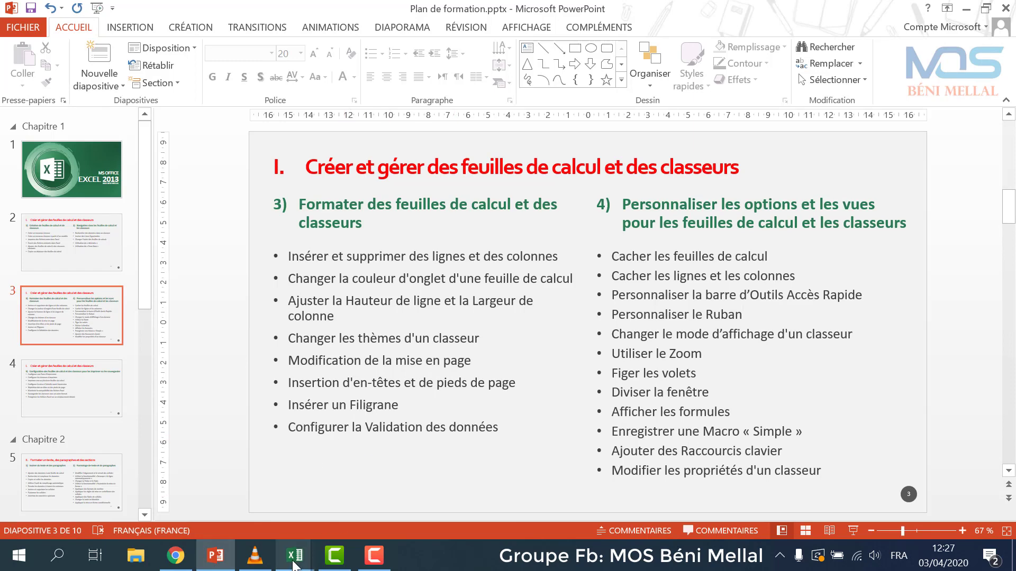
pyautogui.moveTo(294, 556)
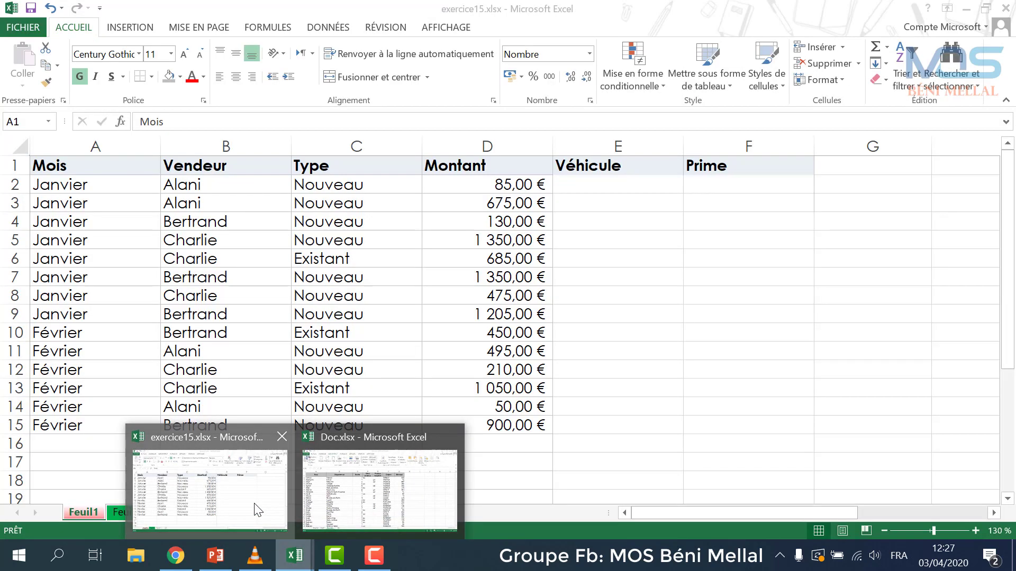
# - Switch back to exercice15.xlsx and focus the Feuil1 sales sheet grid
pyautogui.click(258, 509)
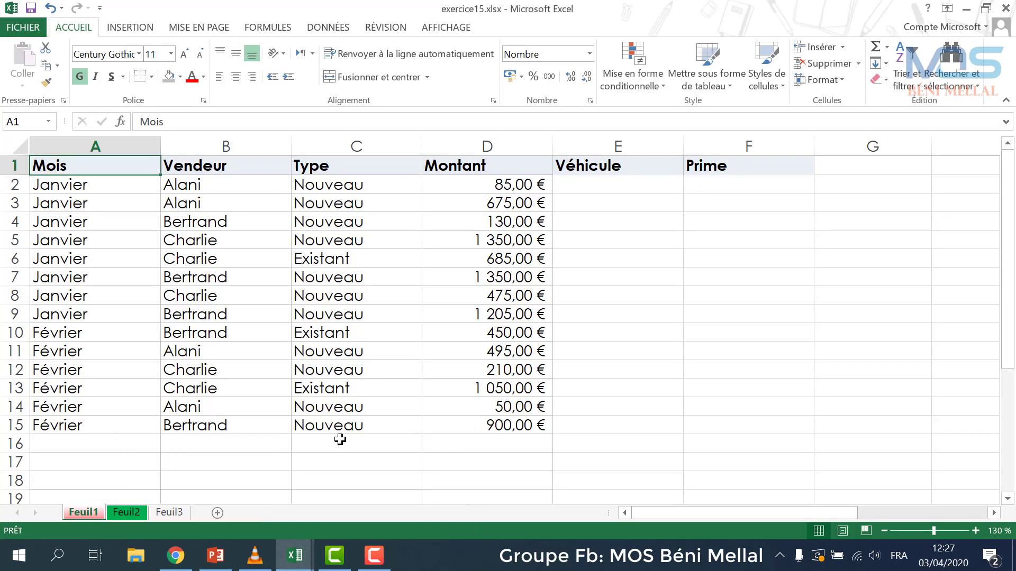
pyautogui.click(388, 422)
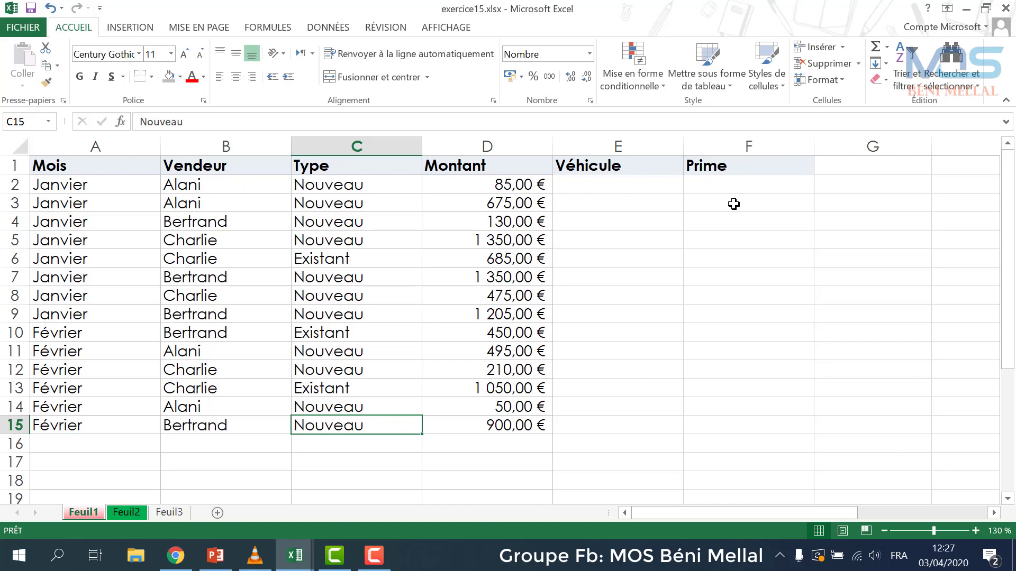
# - Replace the F1 header 'Prime' with 'Npmbre de places' and widen column F to fit
pyautogui.click(722, 166)
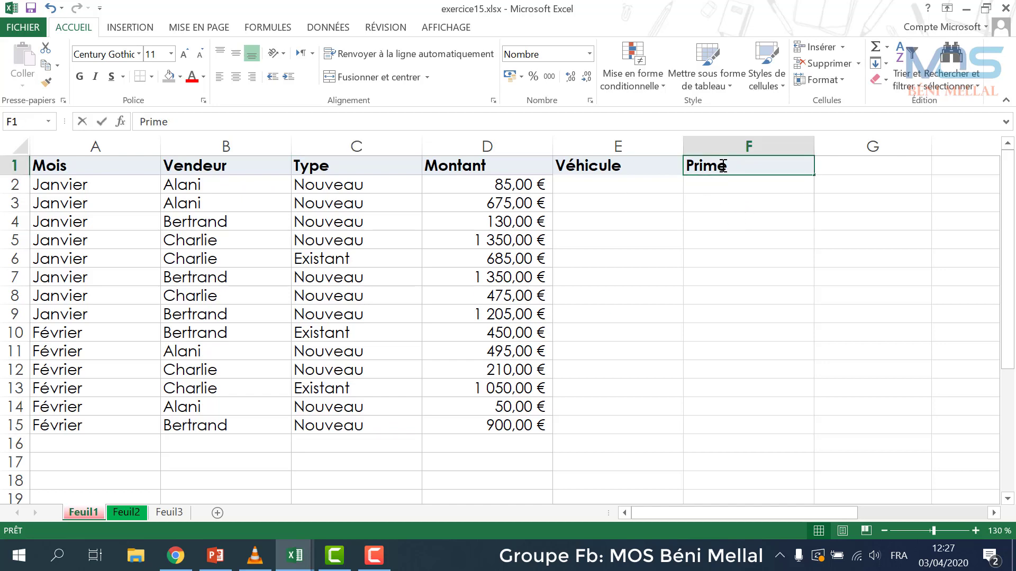
pyautogui.doubleClick(723, 166)
pyautogui.doubleClick(689, 172)
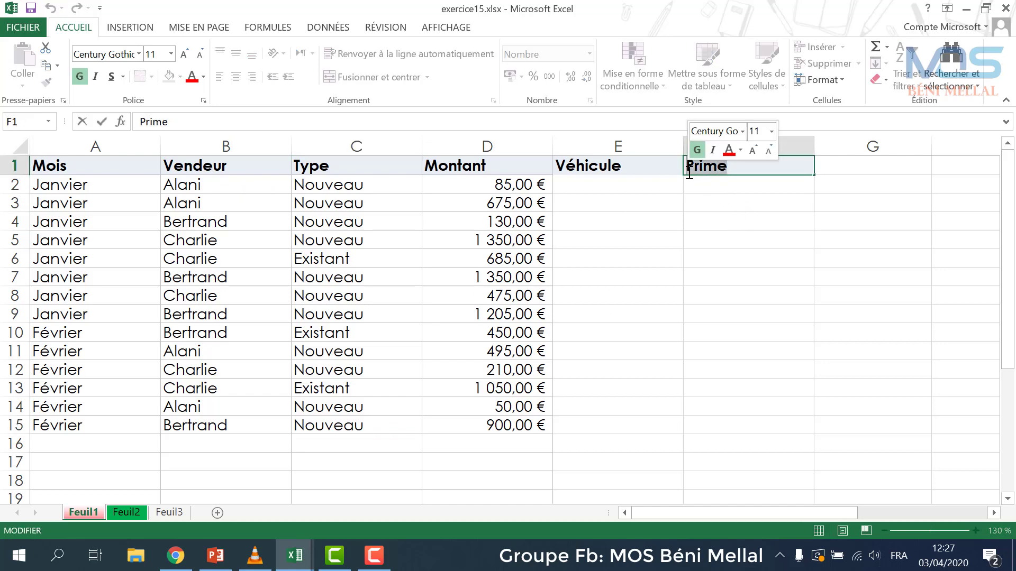
pyautogui.write('Npmbr')
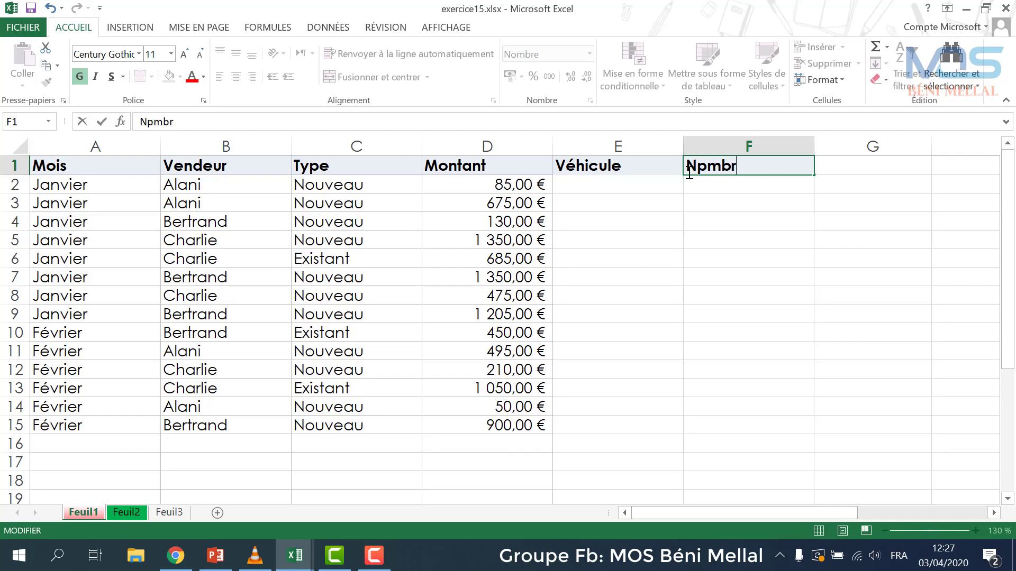
pyautogui.write('e de places')
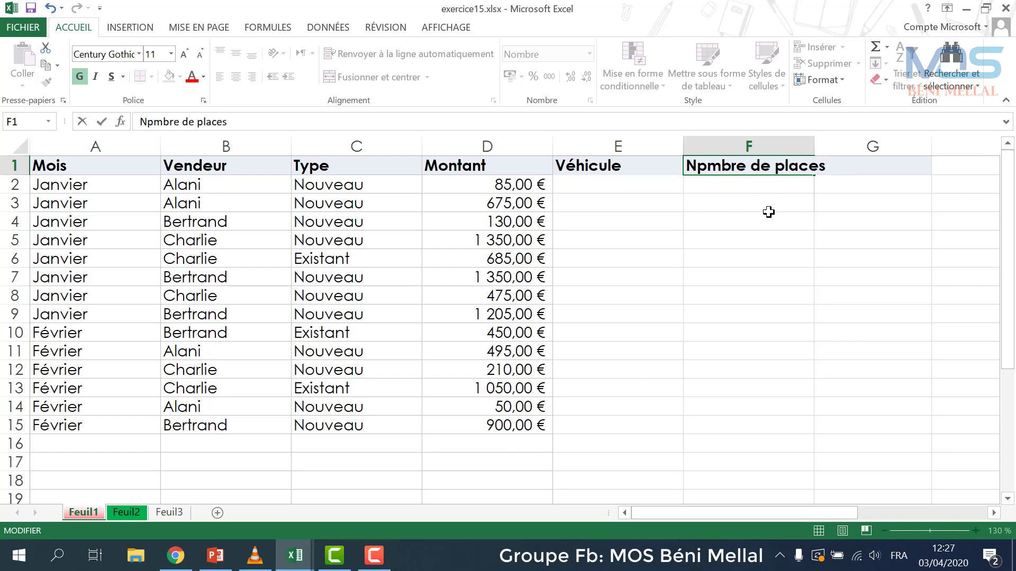
pyautogui.click(768, 218)
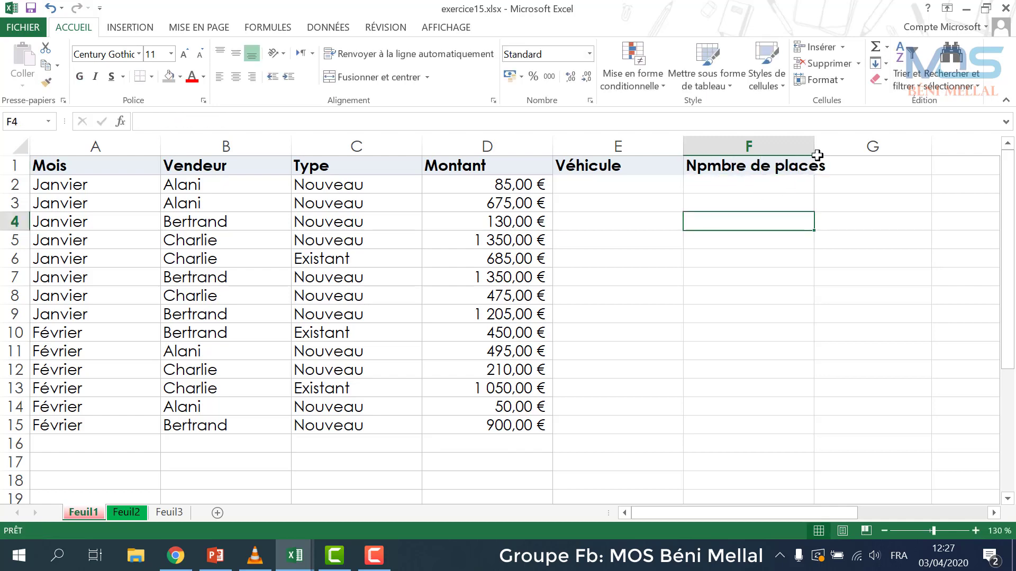
pyautogui.moveTo(814, 149); pyautogui.dragTo(829, 150)
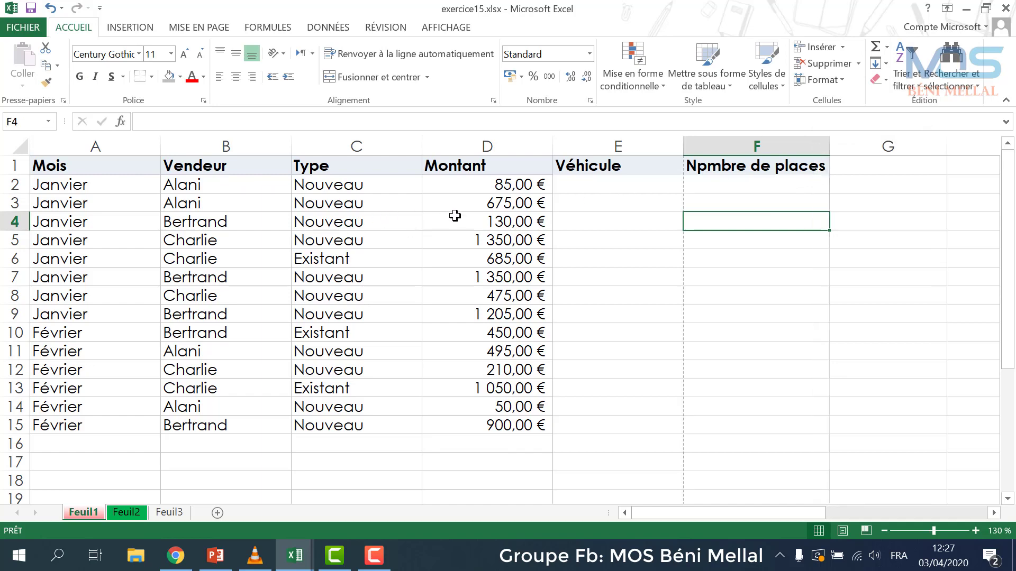
pyautogui.click(717, 184)
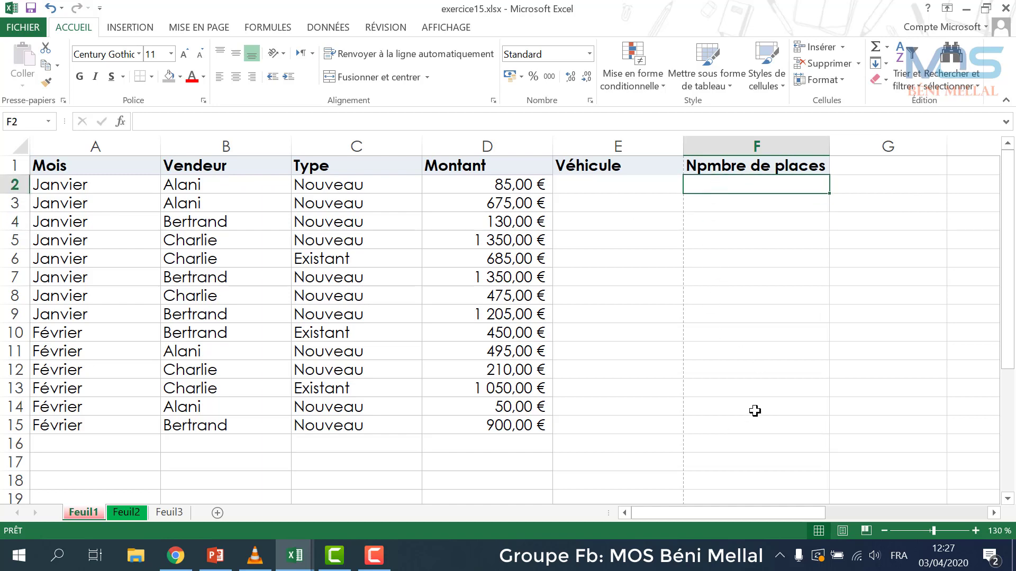
pyautogui.scroll(-3, 755, 411)
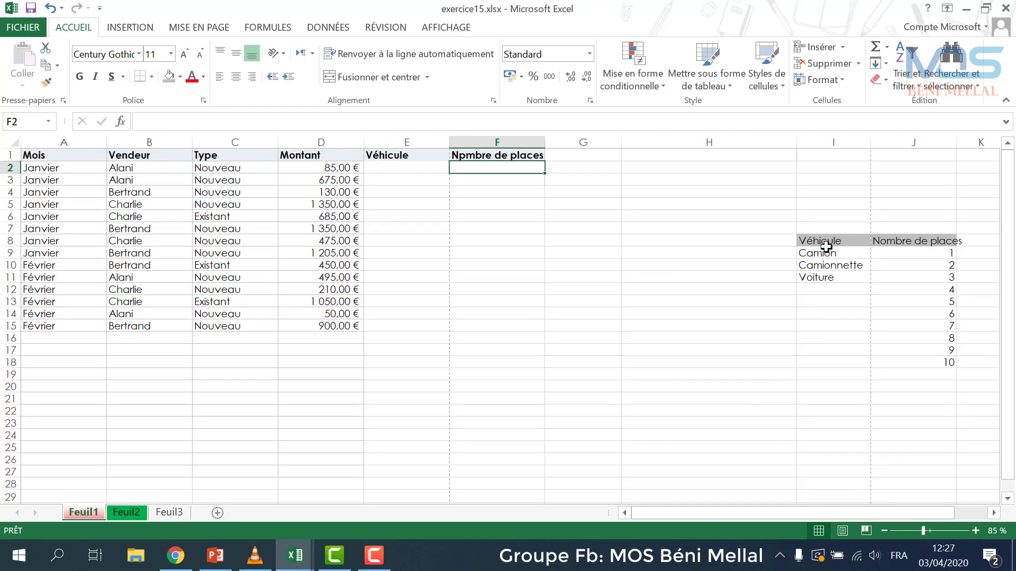
pyautogui.moveTo(826, 241); pyautogui.dragTo(826, 276)
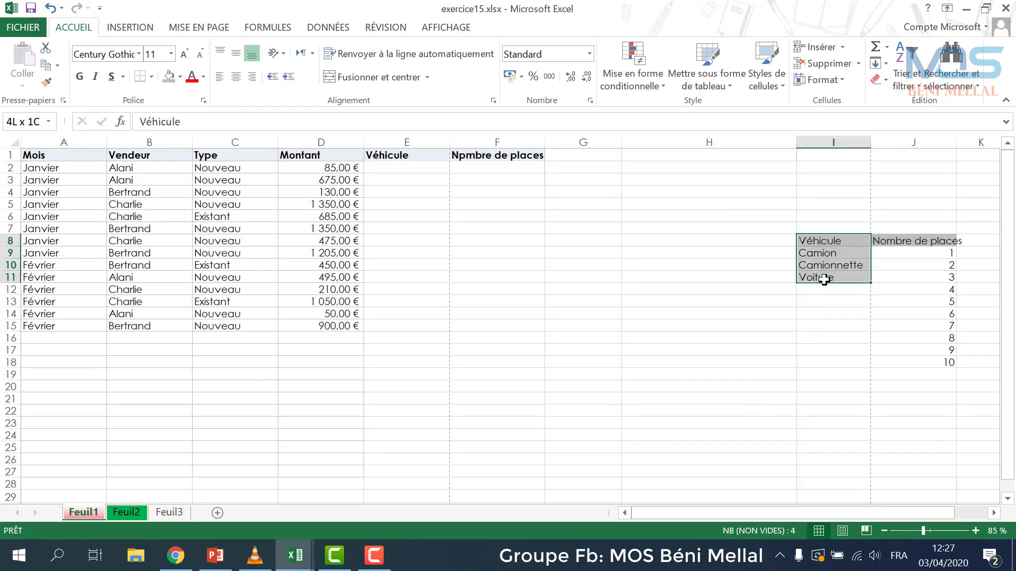
pyautogui.click(825, 276)
pyautogui.click(825, 254)
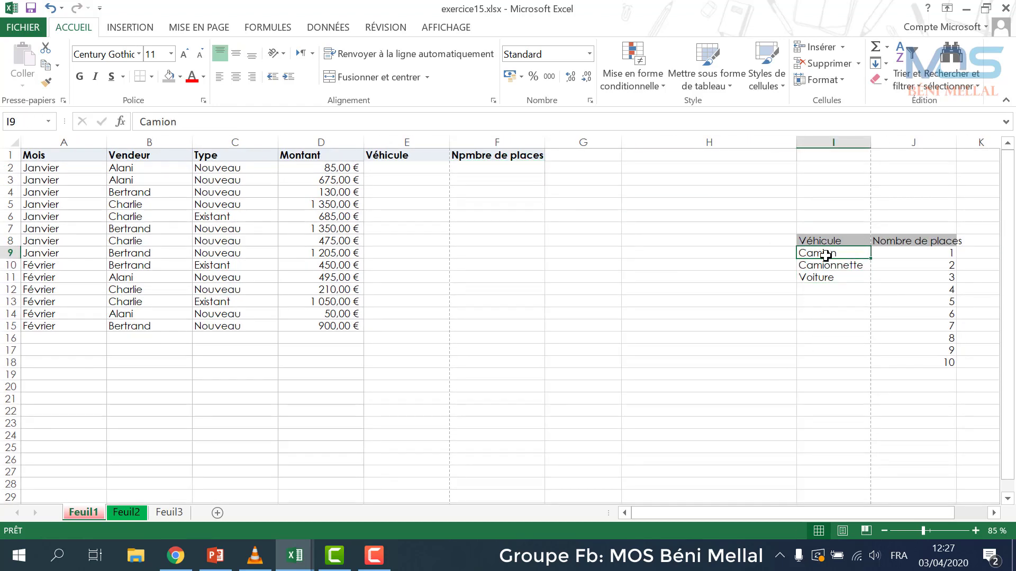
pyautogui.moveTo(825, 256); pyautogui.dragTo(821, 277)
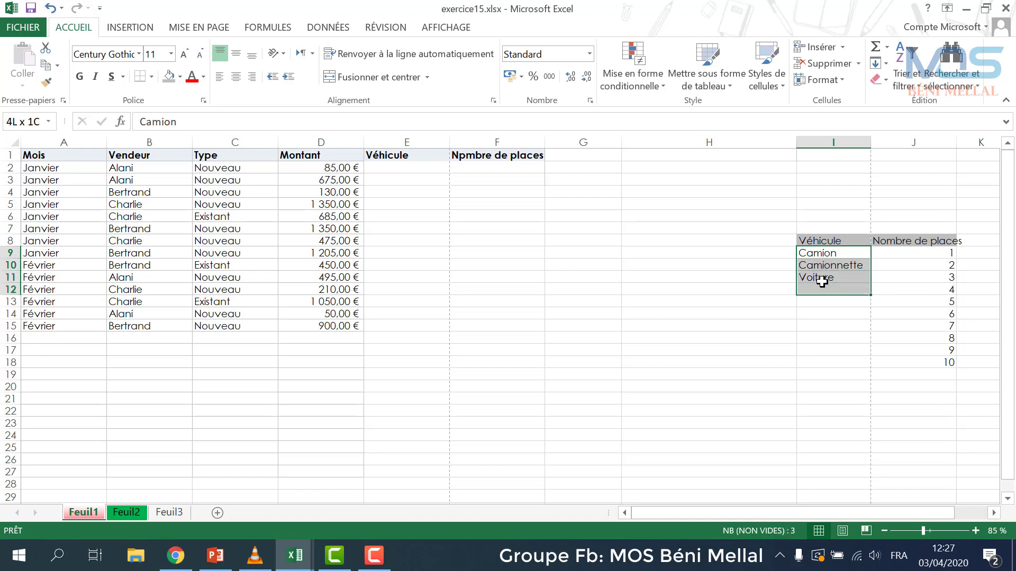
pyautogui.moveTo(916, 255); pyautogui.dragTo(909, 361)
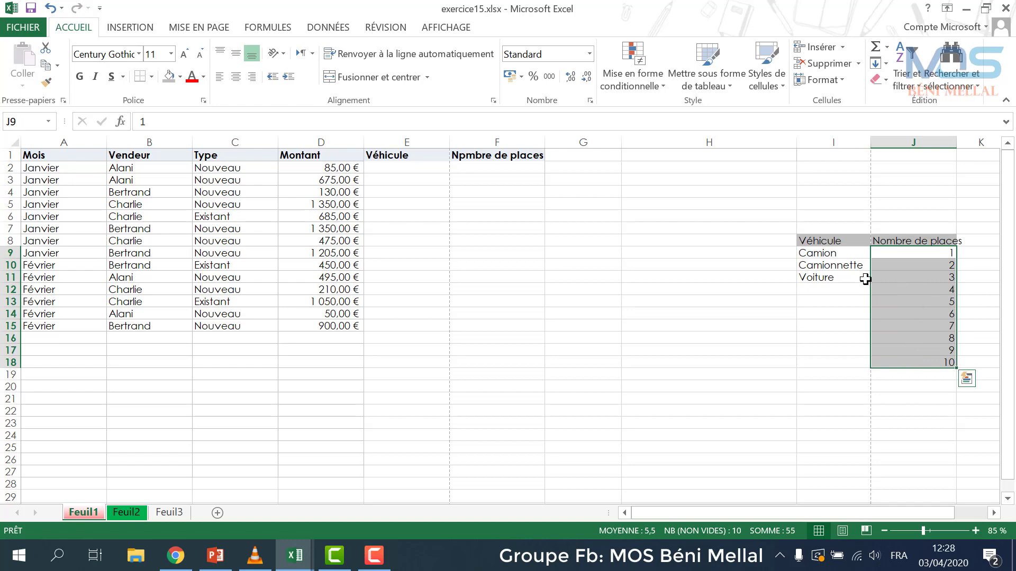
pyautogui.keyDown('ctrl'); pyautogui.scroll(2, 422, 239); pyautogui.keyUp('ctrl')
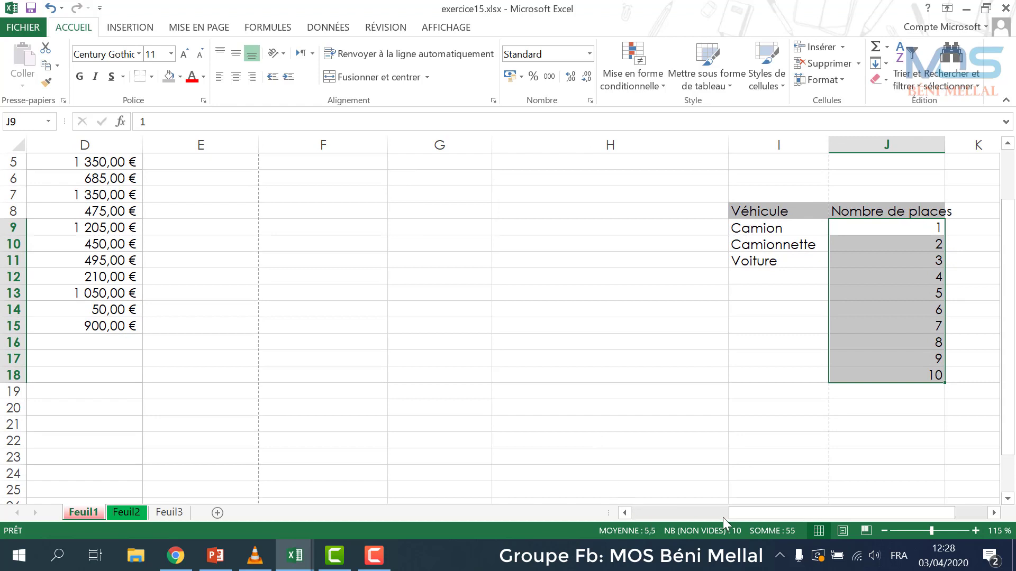
pyautogui.moveTo(735, 516); pyautogui.dragTo(641, 518)
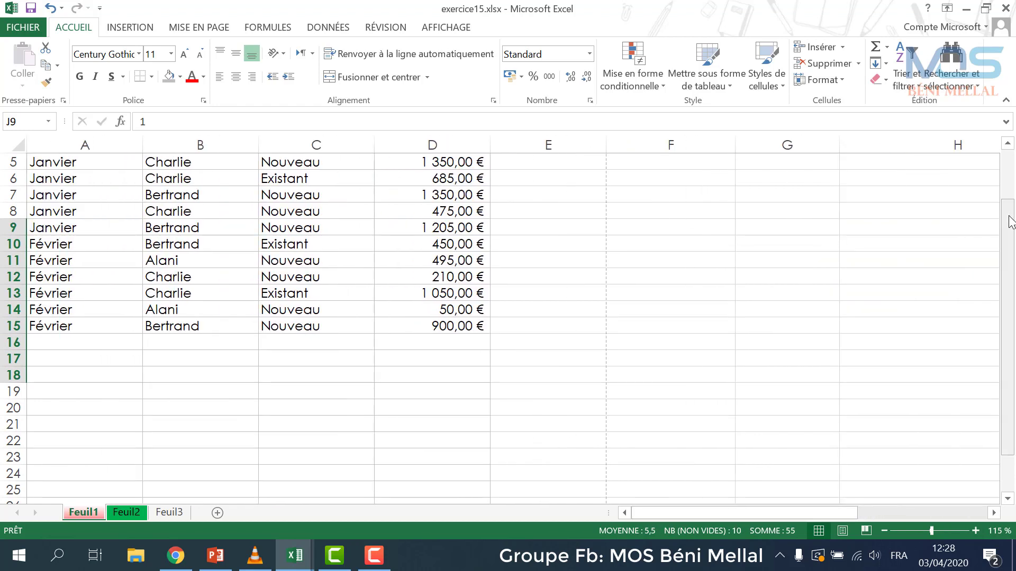
pyautogui.moveTo(1009, 223); pyautogui.dragTo(1009, 173)
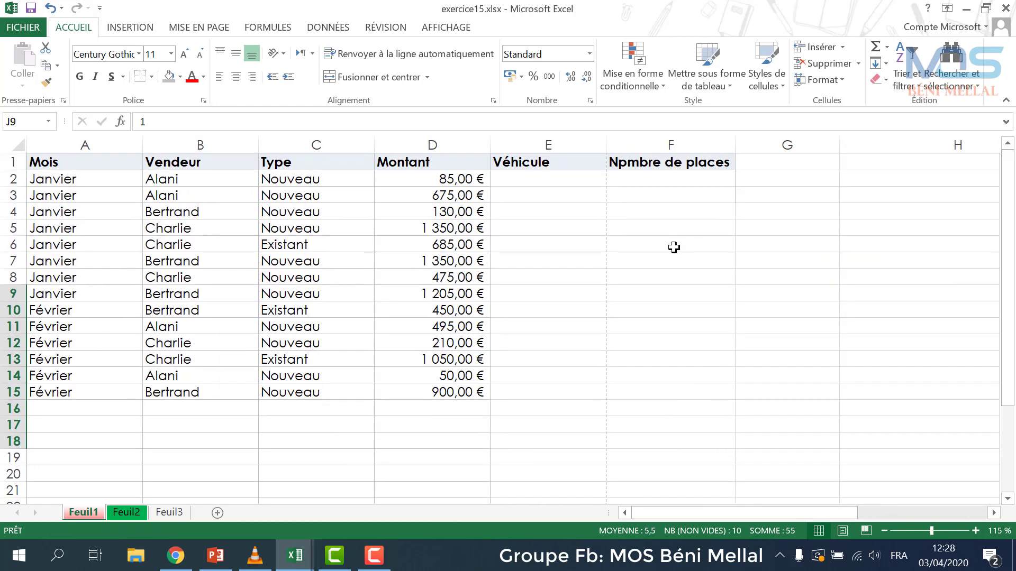
# - Type trial entries 1, A and @ under Véhicule from E2, then clear them
pyautogui.click(575, 181)
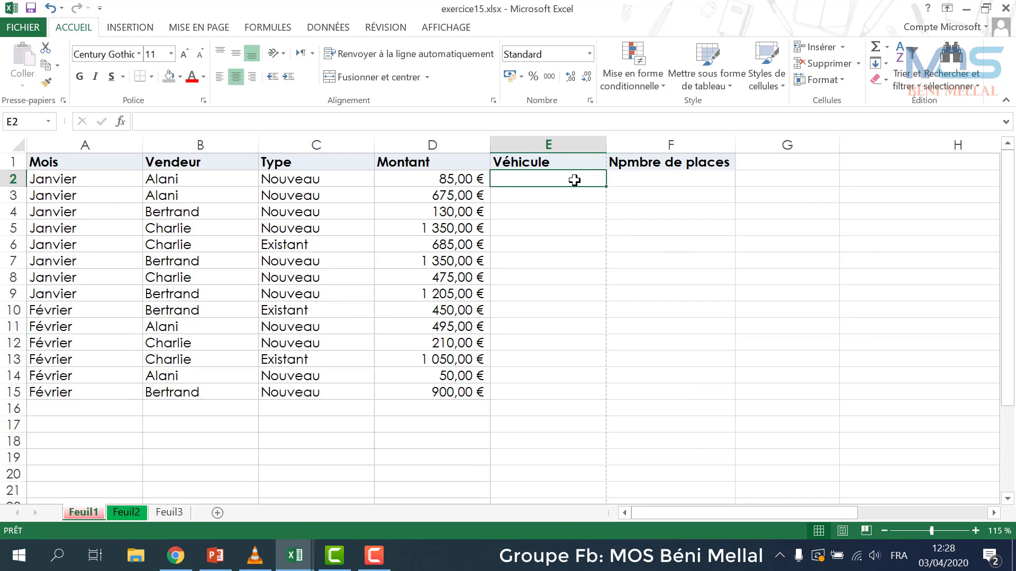
pyautogui.write('&')
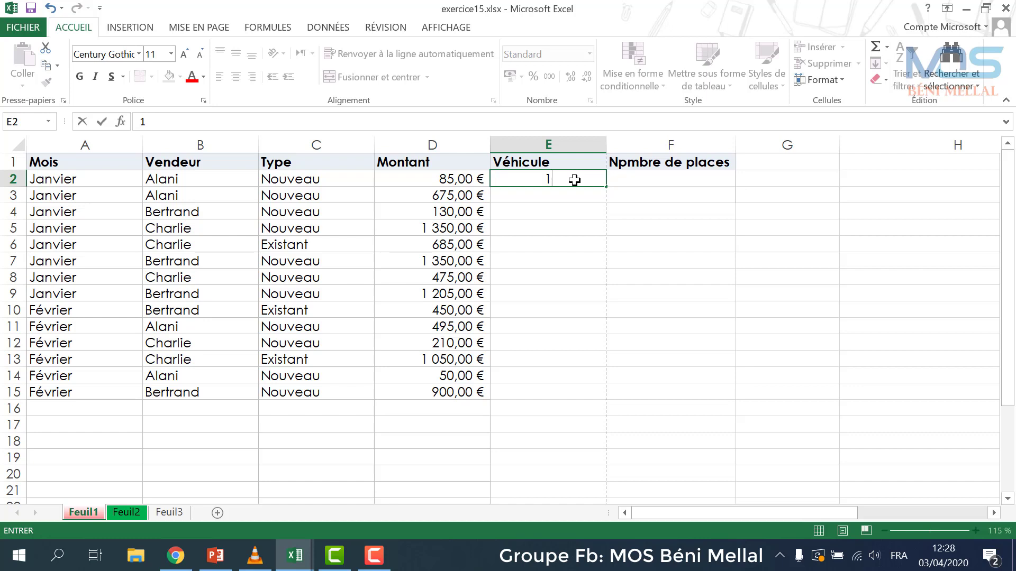
pyautogui.press('Return')
pyautogui.write('A')
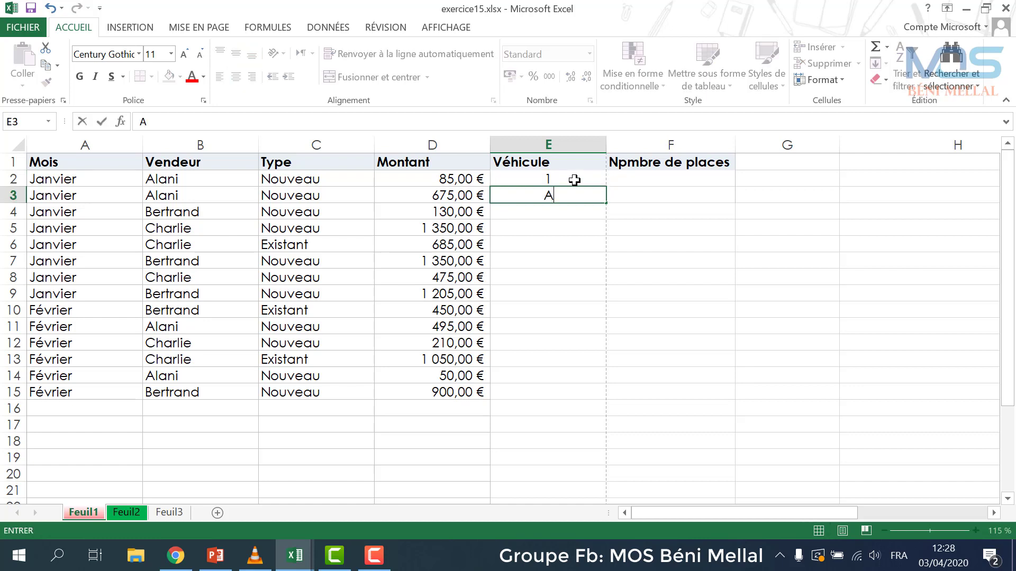
pyautogui.press('Return')
pyautogui.write('^')
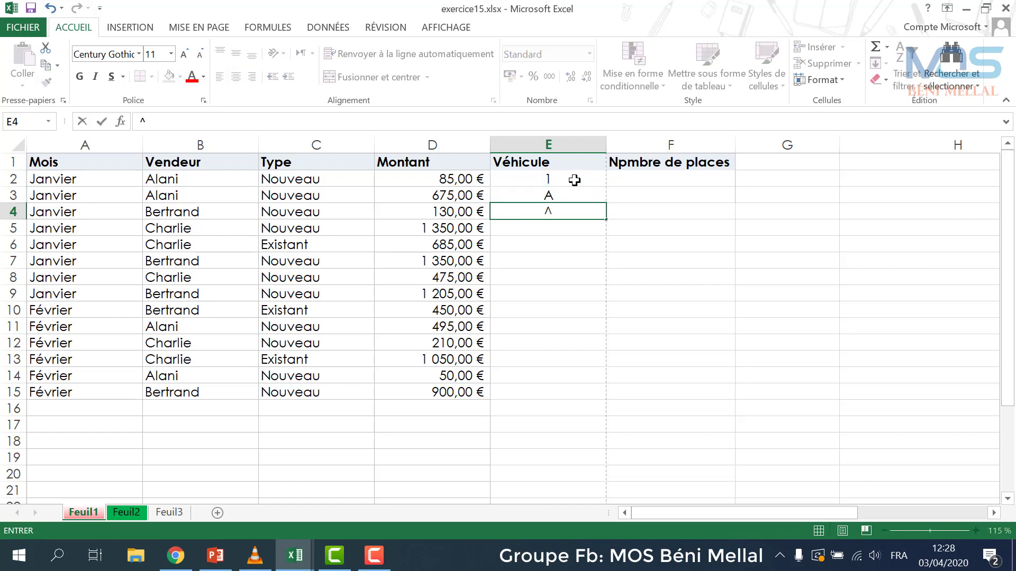
pyautogui.write('@')
pyautogui.press('Return')
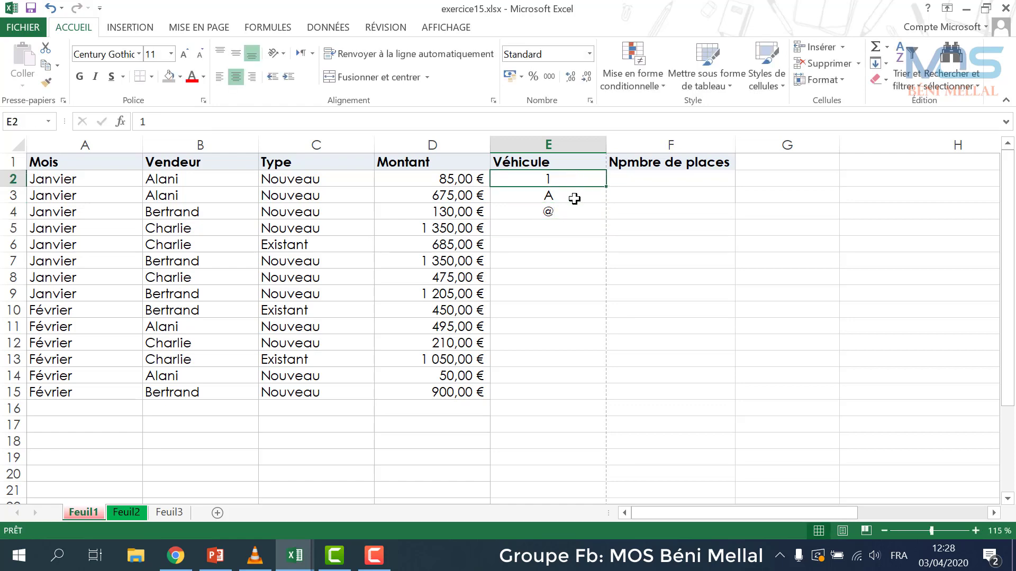
pyautogui.moveTo(574, 180); pyautogui.dragTo(576, 220)
pyautogui.press('Delete')
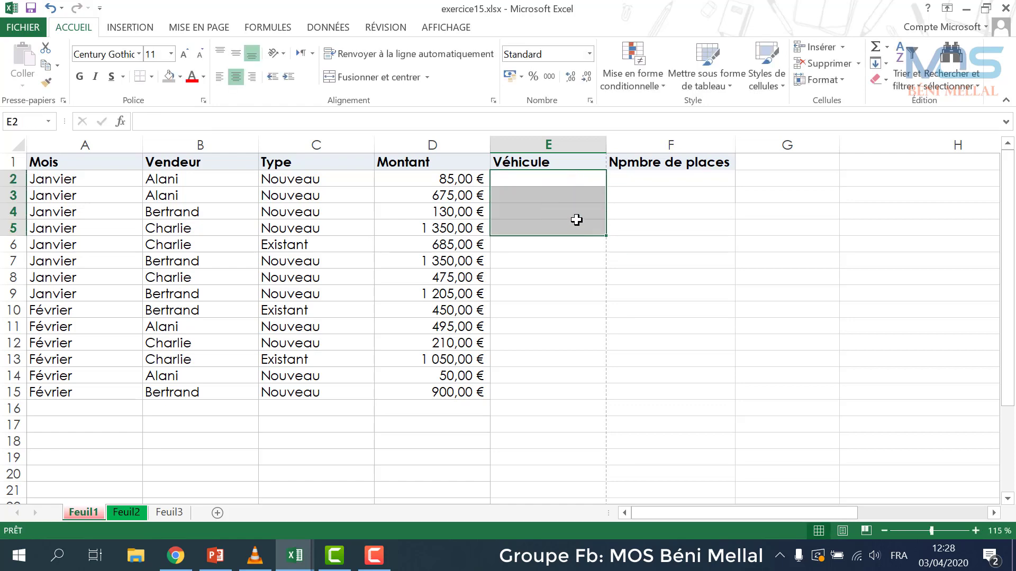
# - Select the Véhicule cells E2:E15 and bring up the DONNÉES tools
pyautogui.click(556, 180)
pyautogui.moveTo(556, 180); pyautogui.dragTo(545, 390)
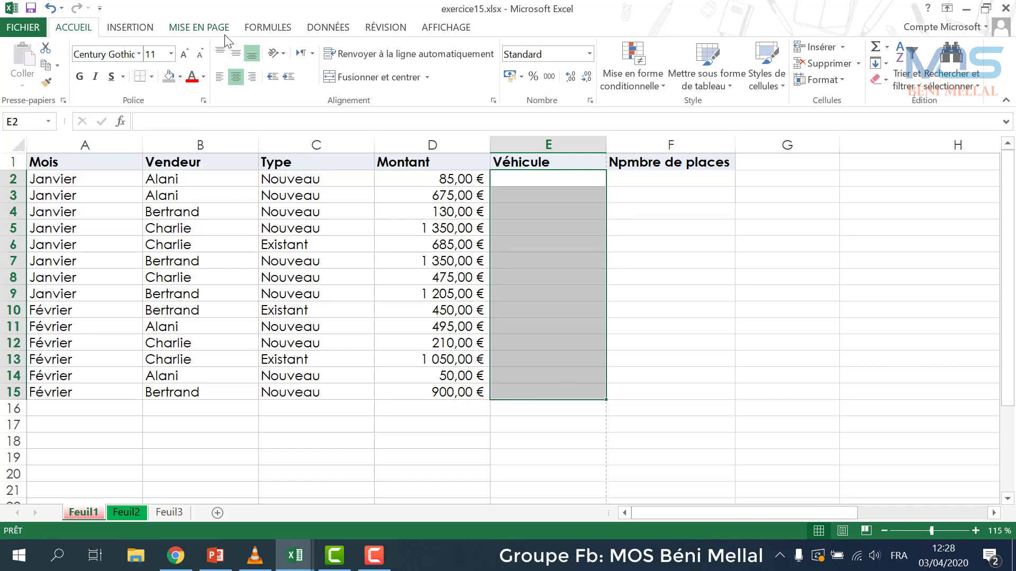
pyautogui.click(329, 29)
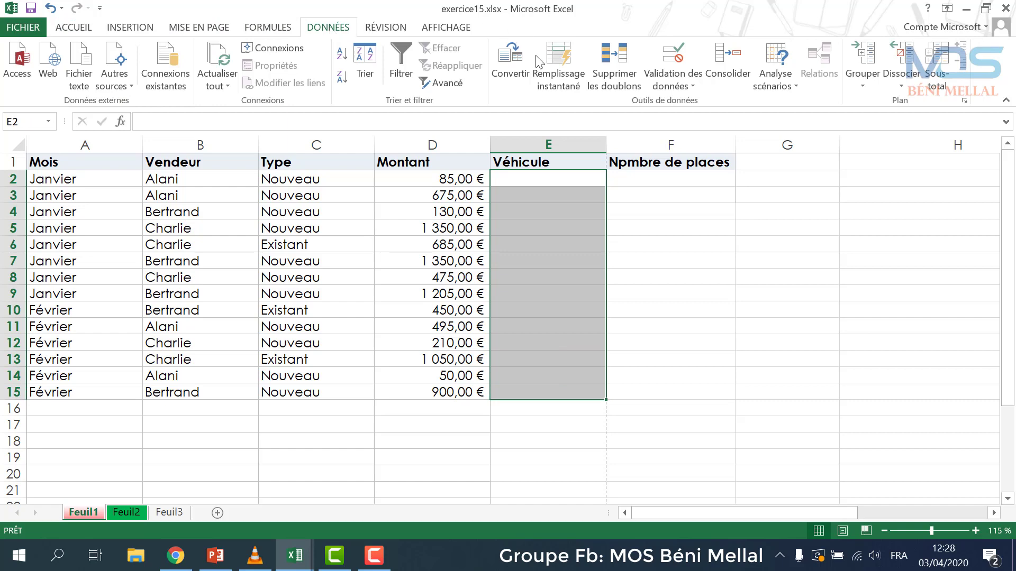
# - Set E2:E15 validation to Liste with source =$I$9:$I$11 (Camion, Camionnette, Voiture)
pyautogui.click(668, 85)
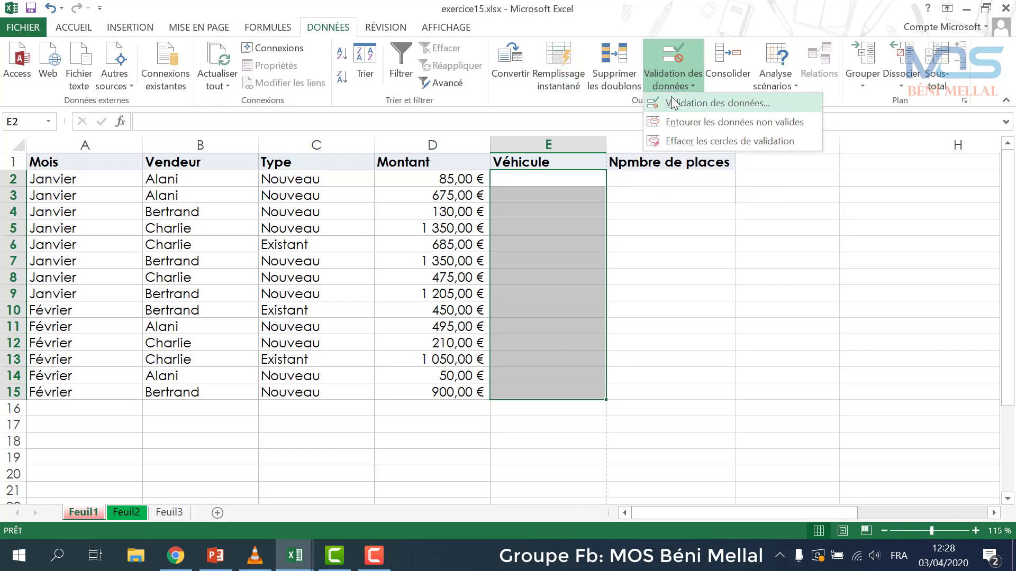
pyautogui.click(671, 102)
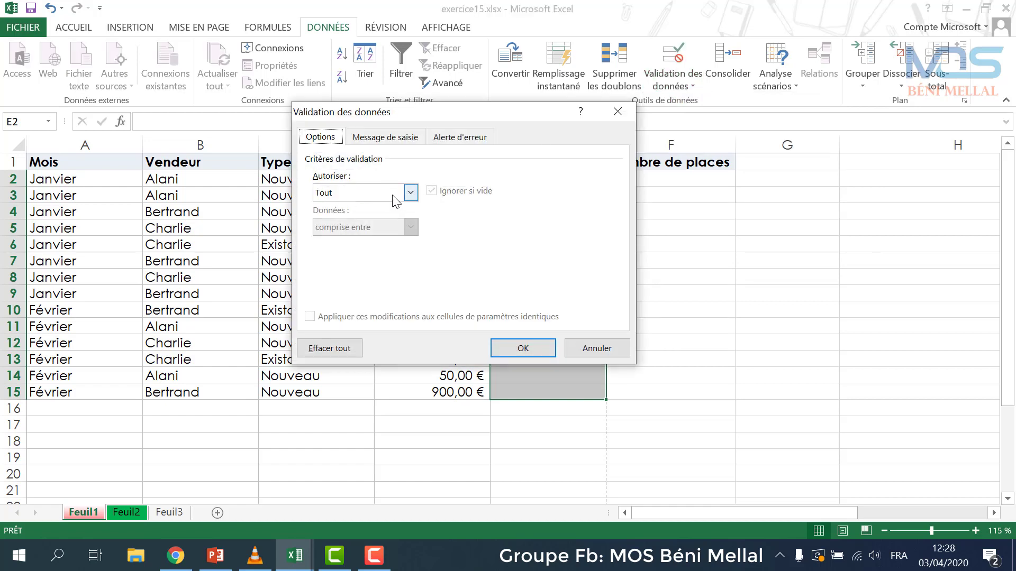
pyautogui.click(411, 193)
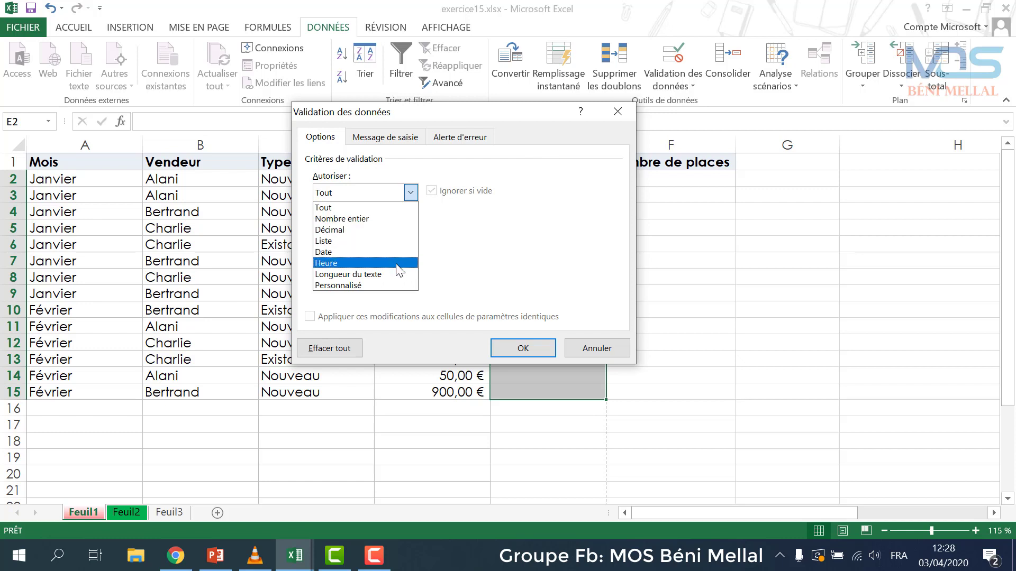
pyautogui.click(383, 247)
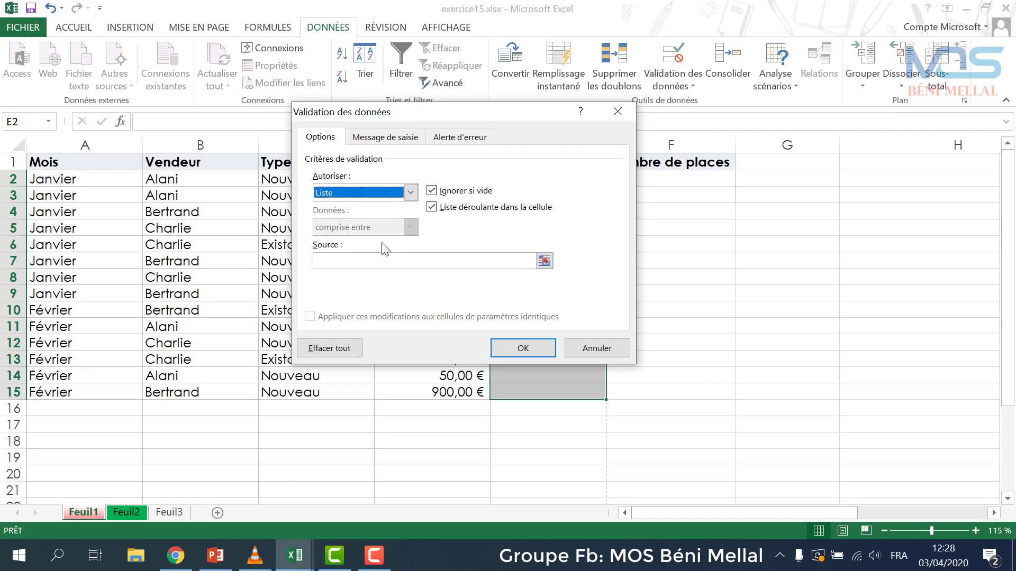
pyautogui.click(544, 261)
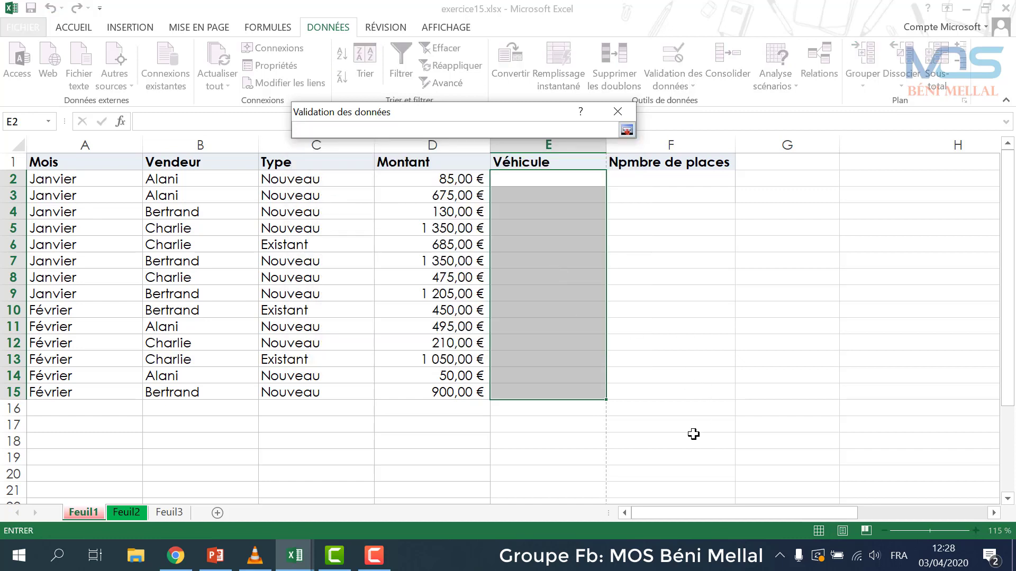
pyautogui.click(627, 130)
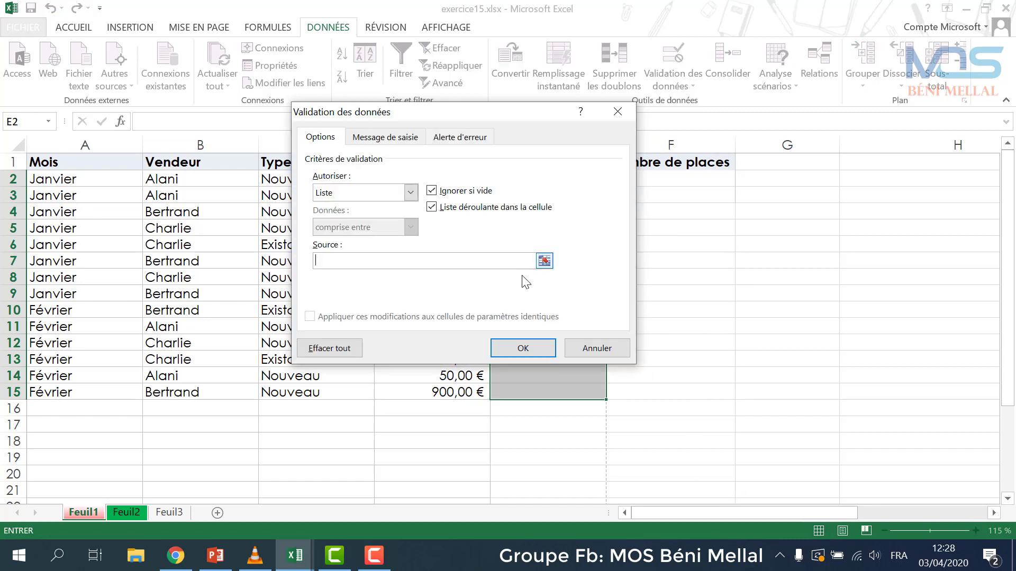
pyautogui.click(545, 260)
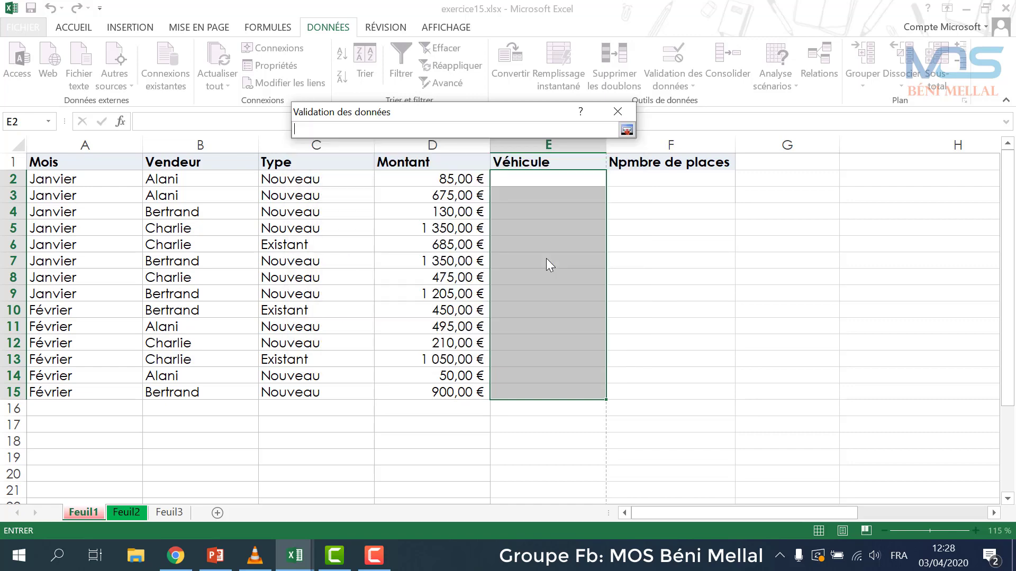
pyautogui.moveTo(665, 517); pyautogui.dragTo(761, 512)
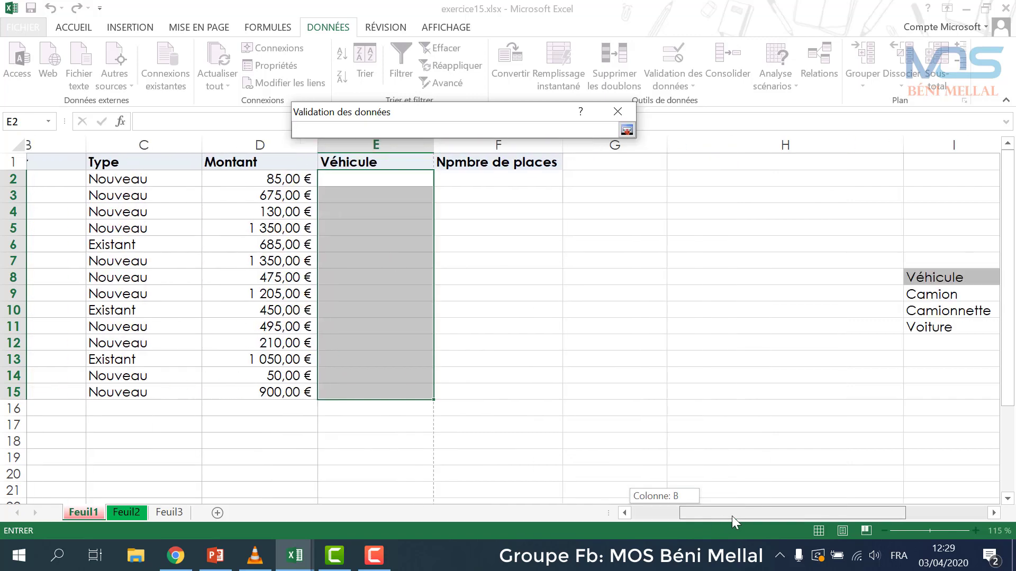
pyautogui.moveTo(778, 293); pyautogui.dragTo(784, 325)
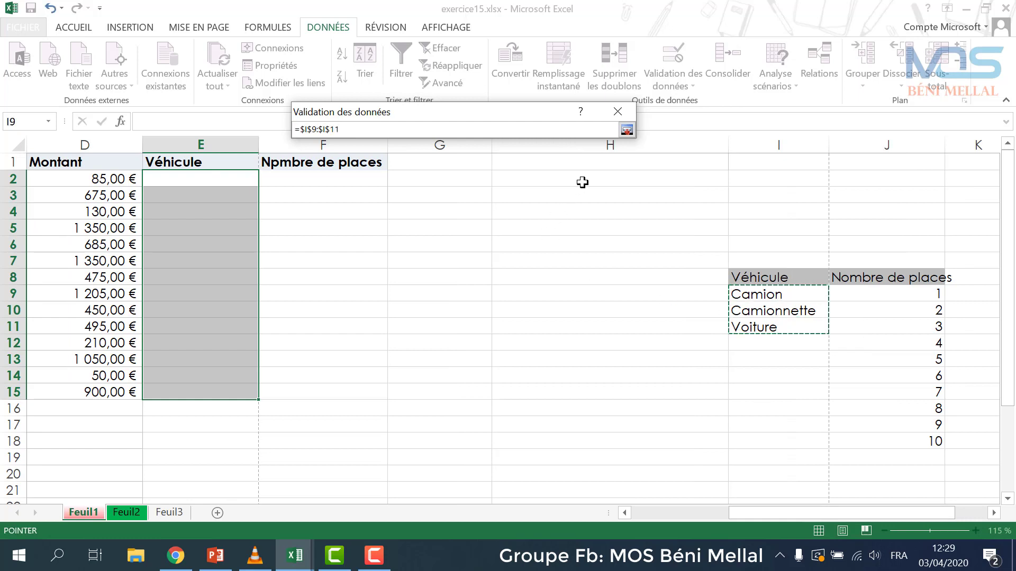
pyautogui.click(627, 132)
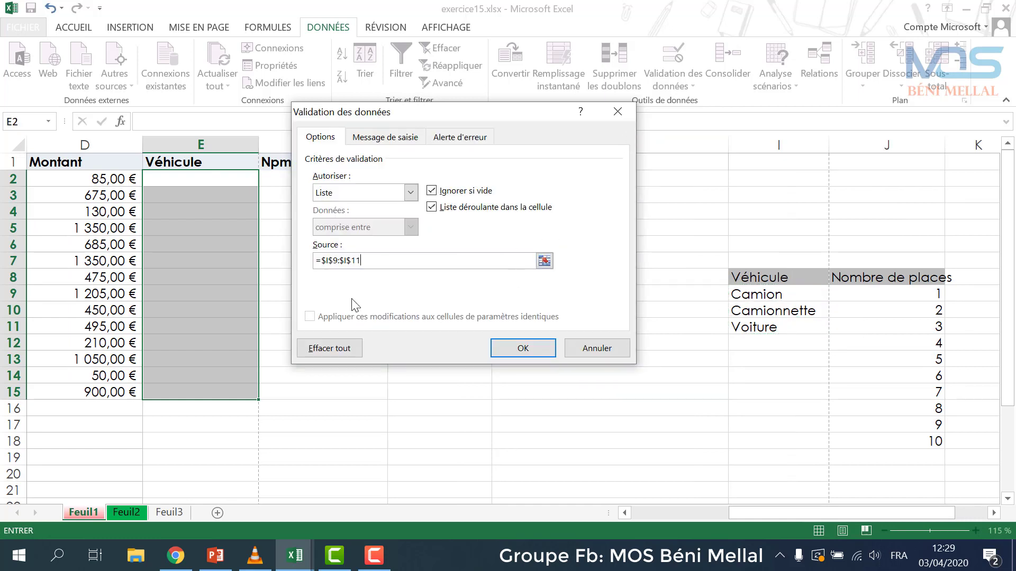
pyautogui.click(540, 348)
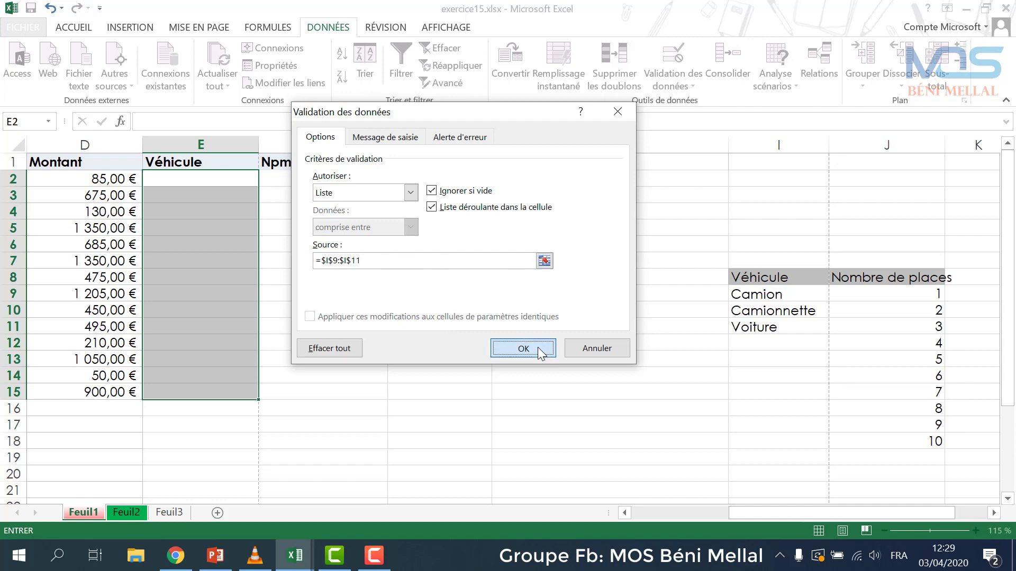
# - Confirm E14 offers the vehicle list, then choose Camion for E2 and E3
pyautogui.moveTo(776, 509); pyautogui.dragTo(690, 516)
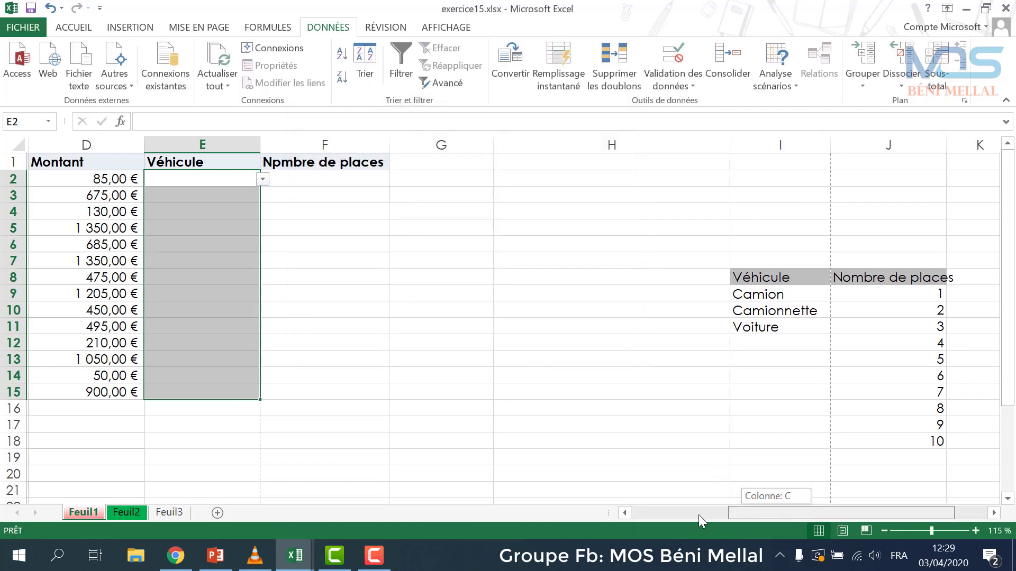
pyautogui.click(517, 368)
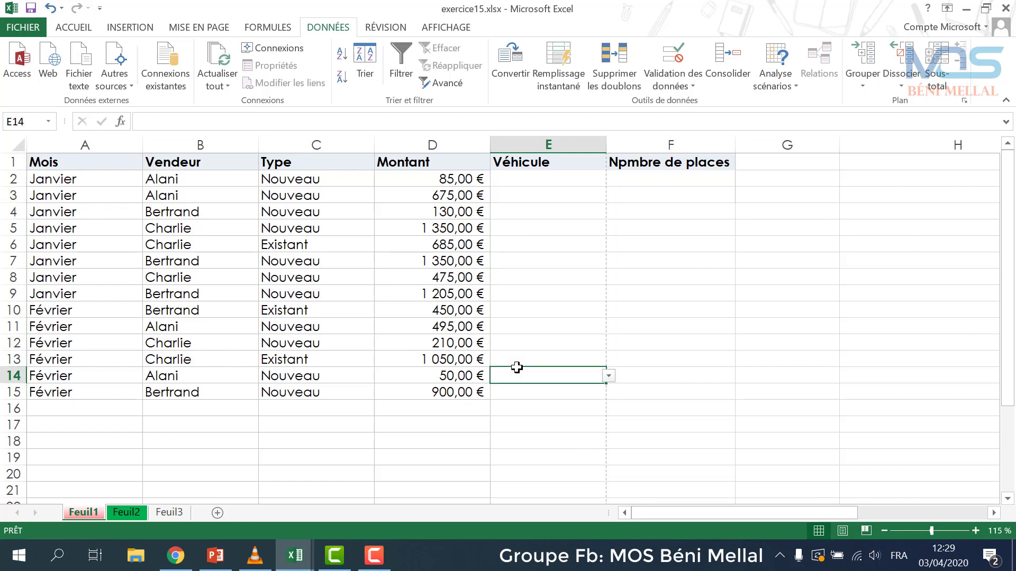
pyautogui.click(551, 181)
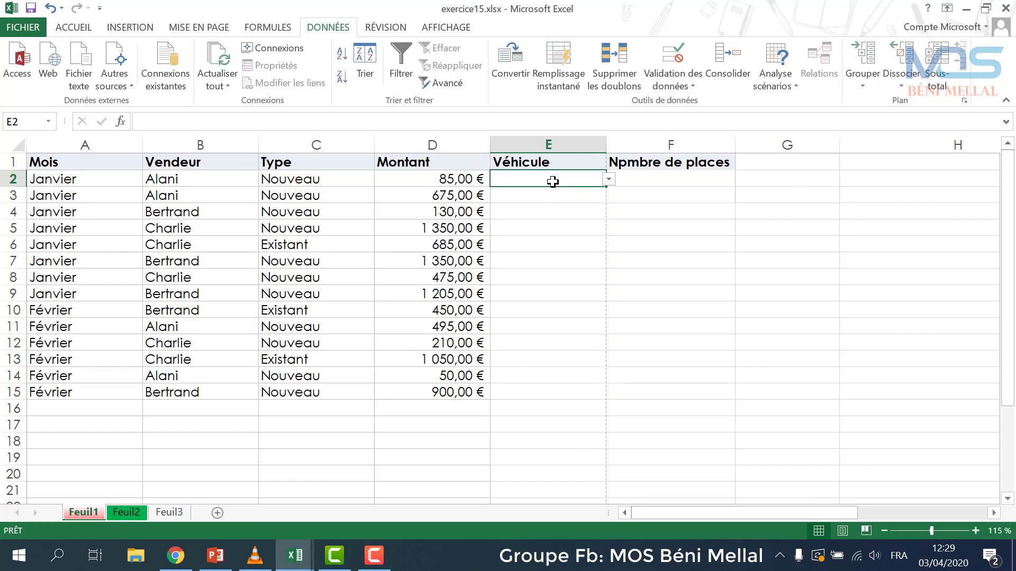
pyautogui.click(608, 178)
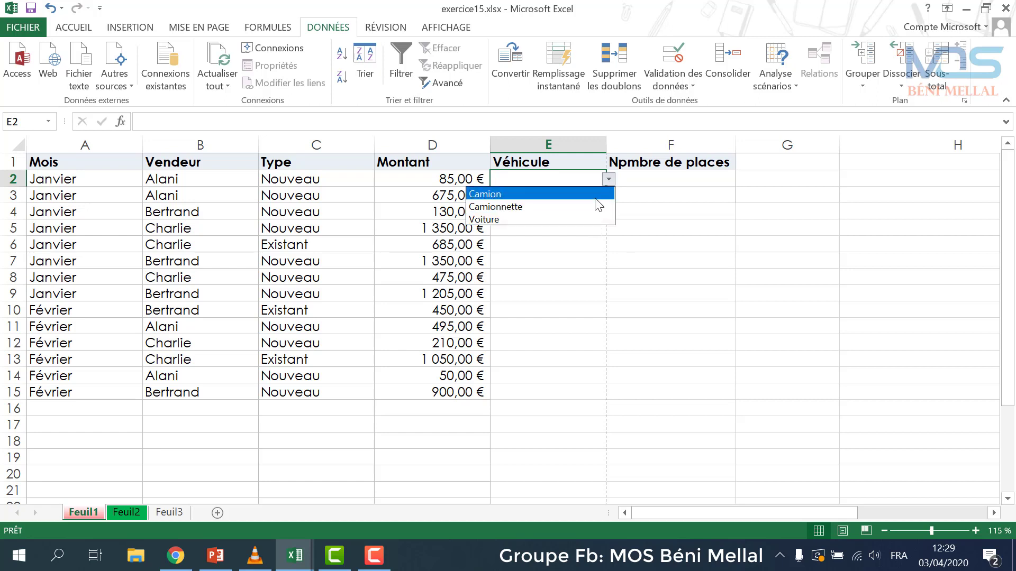
pyautogui.click(596, 195)
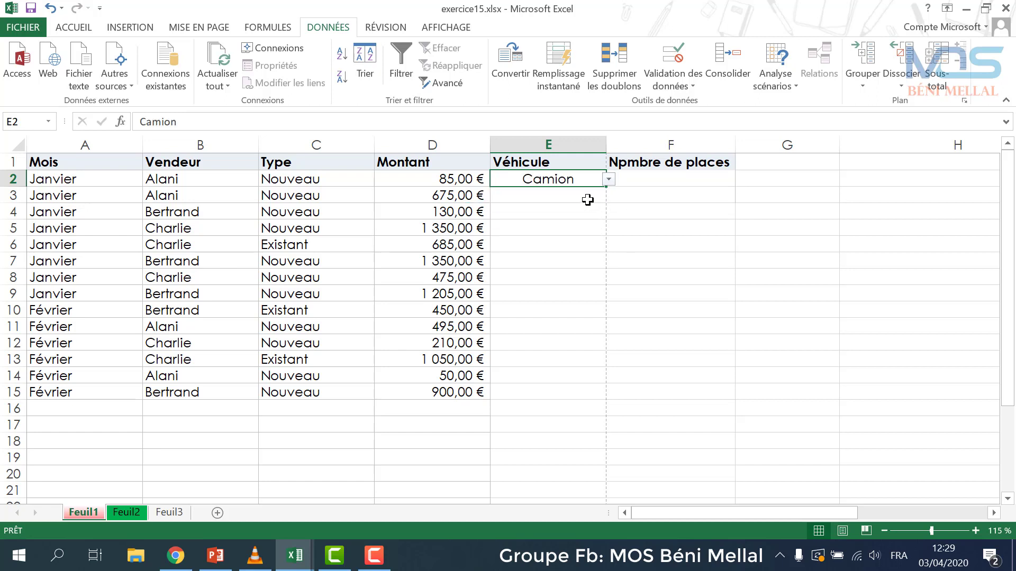
pyautogui.click(583, 196)
pyautogui.click(609, 197)
pyautogui.click(596, 208)
pyautogui.click(594, 209)
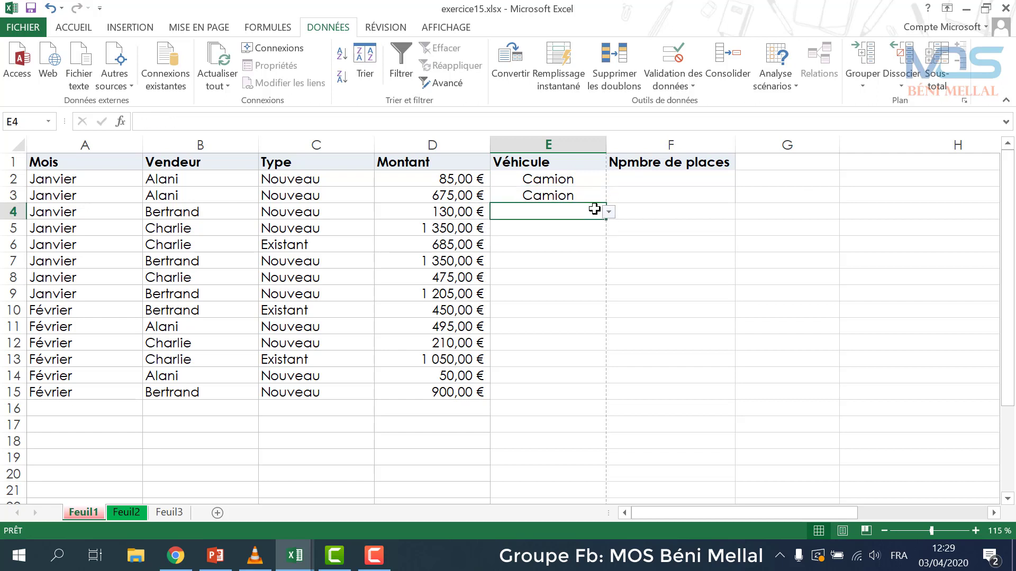
# - Choose Camionnette, Voiture, Voiture and Camionnette from the drop-downs for E4 to E7
pyautogui.click(609, 211)
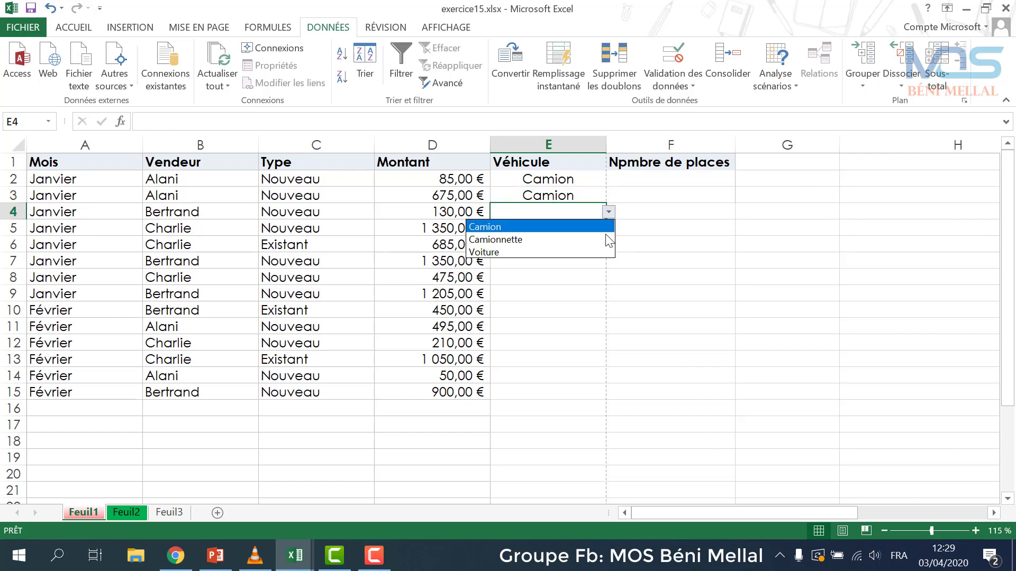
pyautogui.click(604, 236)
pyautogui.click(603, 236)
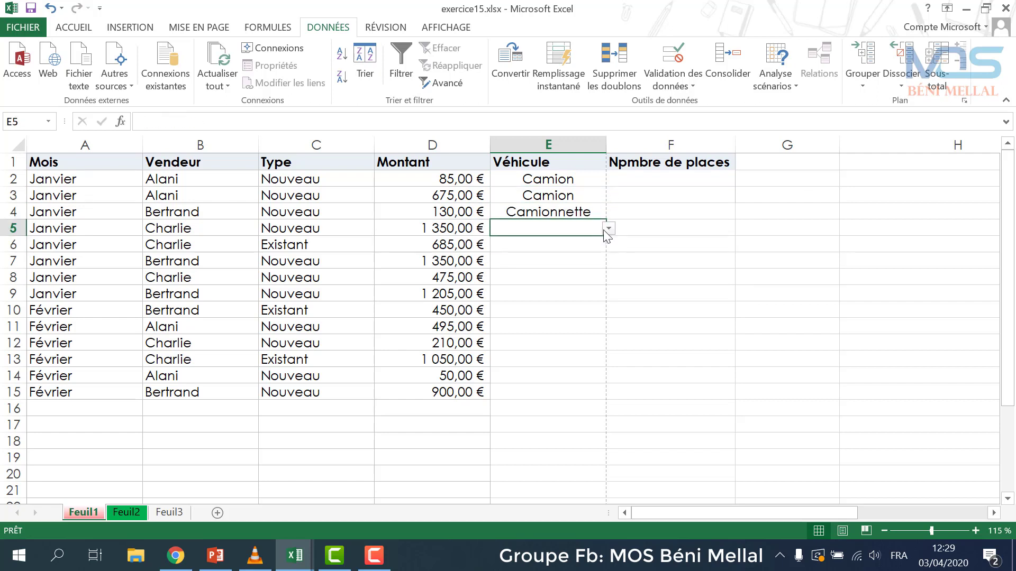
pyautogui.click(608, 229)
pyautogui.click(585, 267)
pyautogui.click(585, 262)
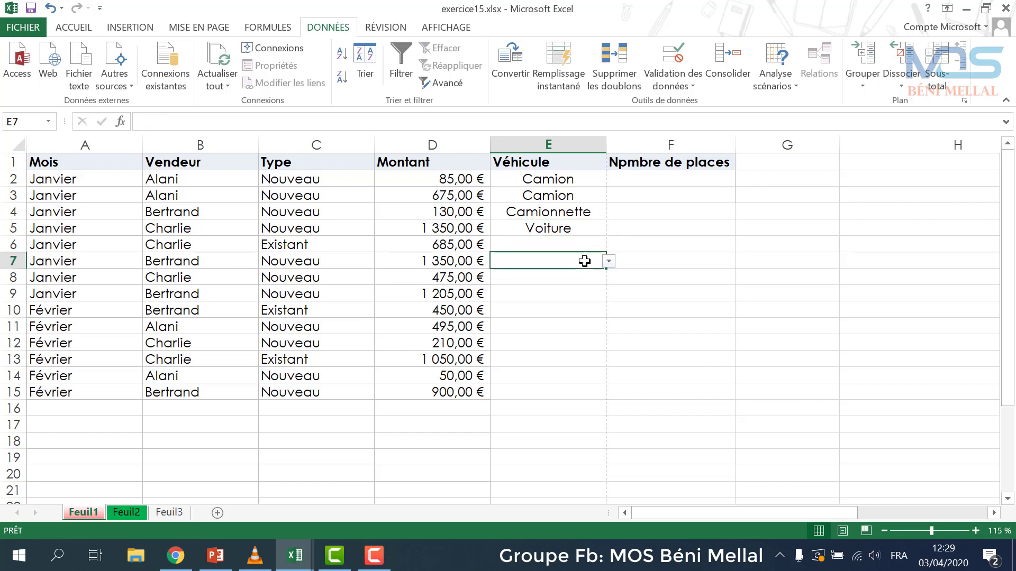
pyautogui.click(584, 245)
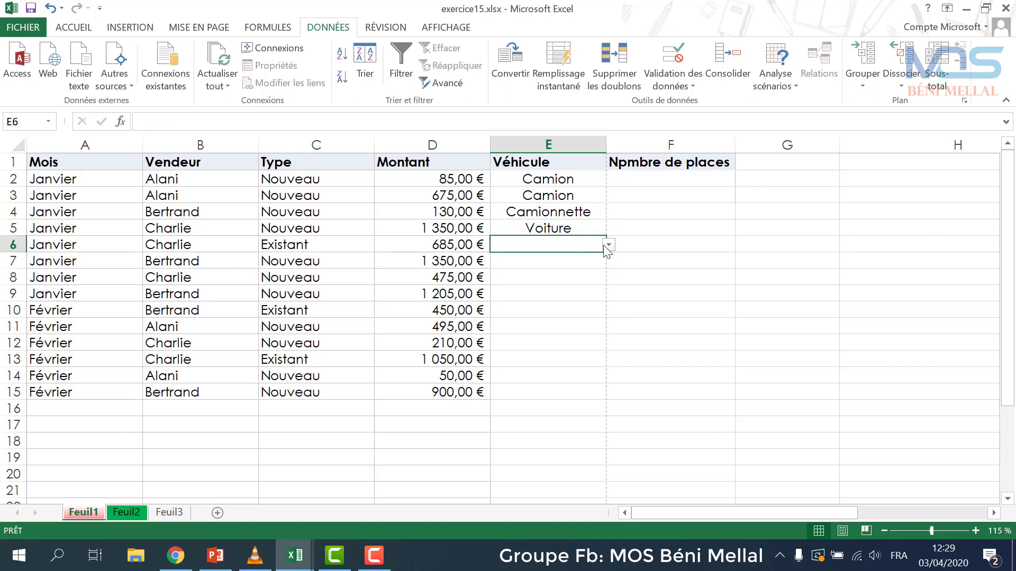
pyautogui.click(610, 245)
pyautogui.click(576, 284)
pyautogui.click(569, 262)
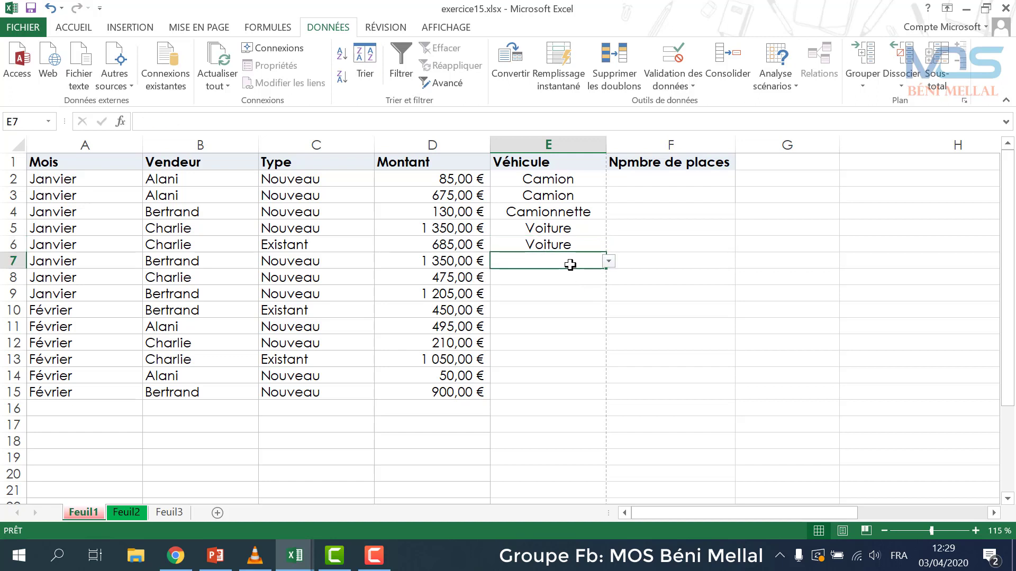
pyautogui.click(608, 261)
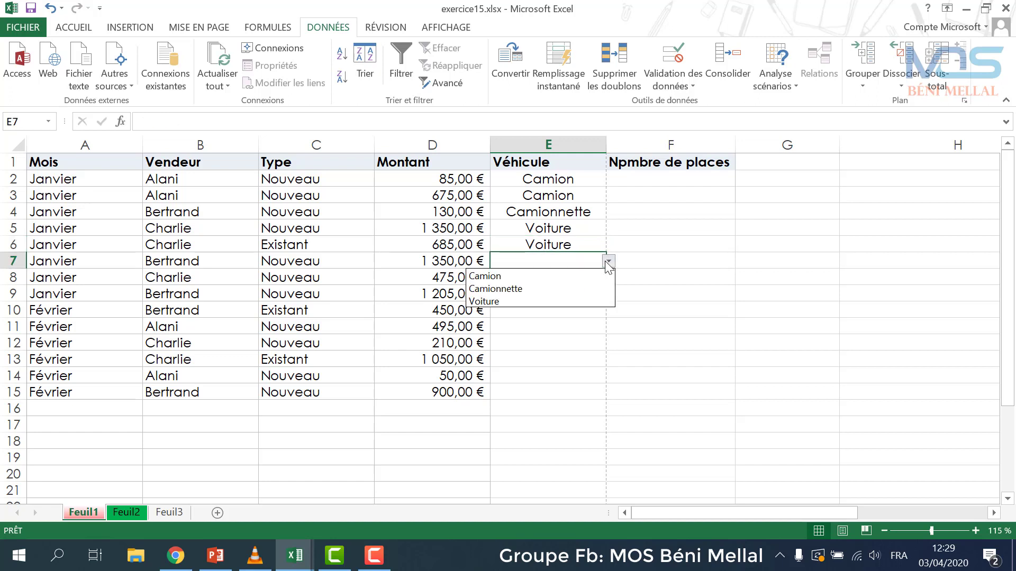
pyautogui.click(581, 288)
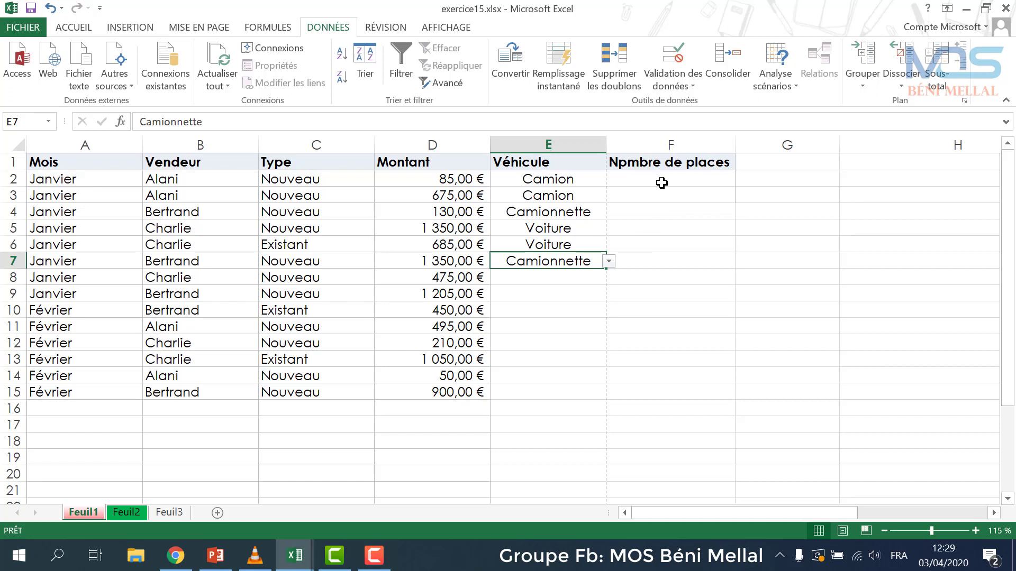
pyautogui.click(661, 178)
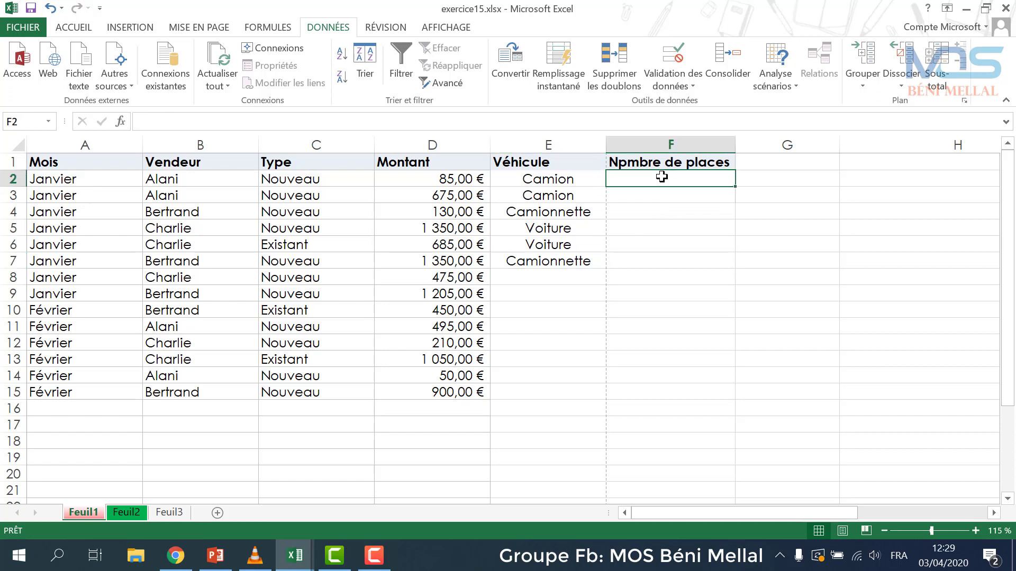
# - Select seat-count cells F2:F15, review the J9:J18 reference table, and open Validation des données
pyautogui.moveTo(661, 178); pyautogui.dragTo(647, 386)
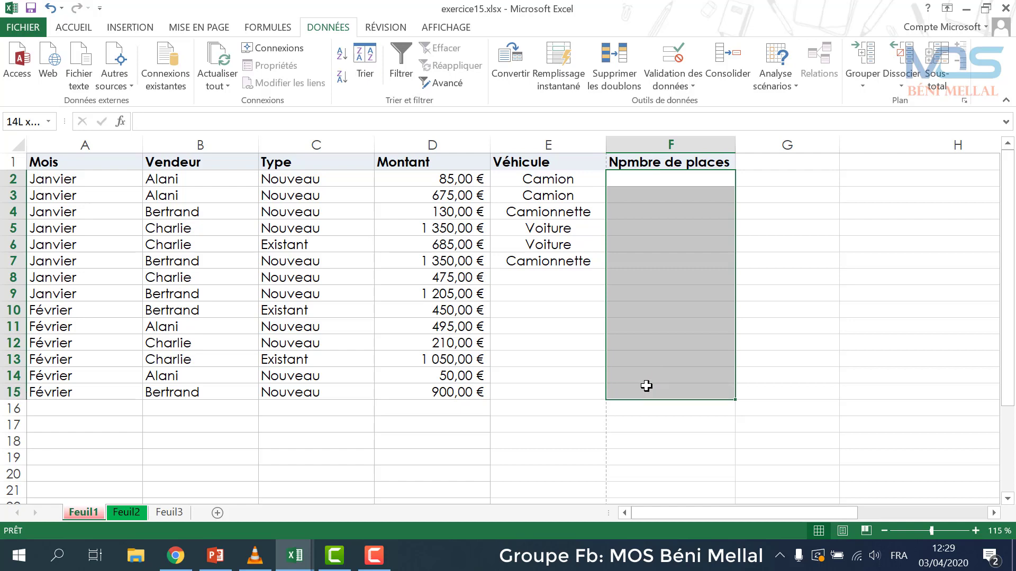
pyautogui.click(662, 518)
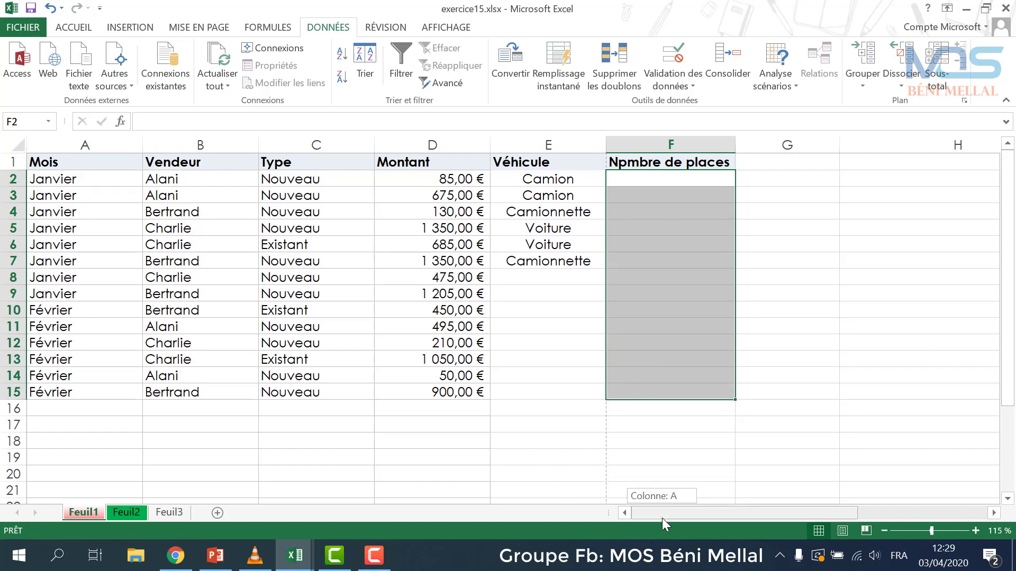
pyautogui.moveTo(661, 519); pyautogui.dragTo(783, 511)
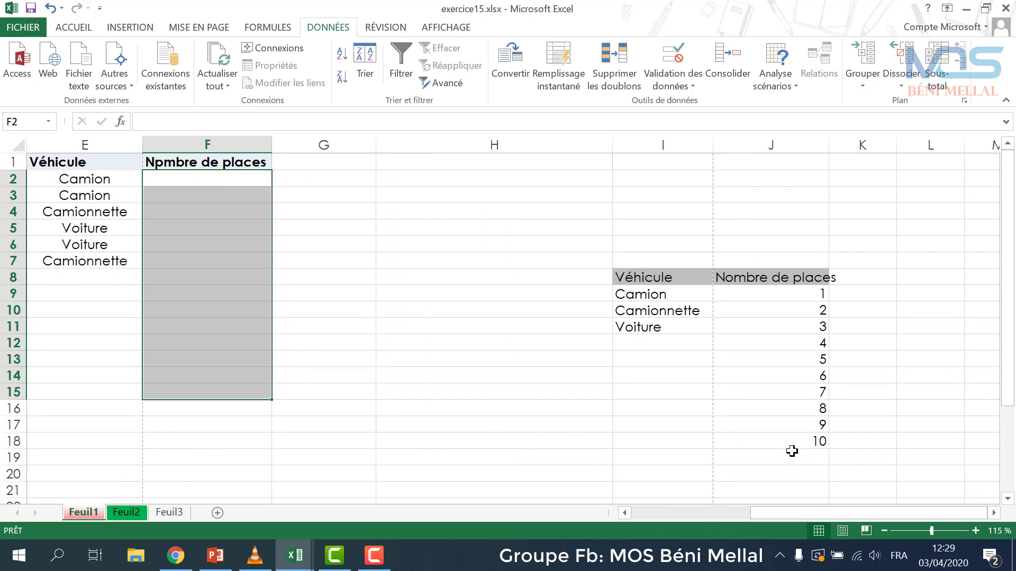
pyautogui.moveTo(770, 514); pyautogui.dragTo(637, 525)
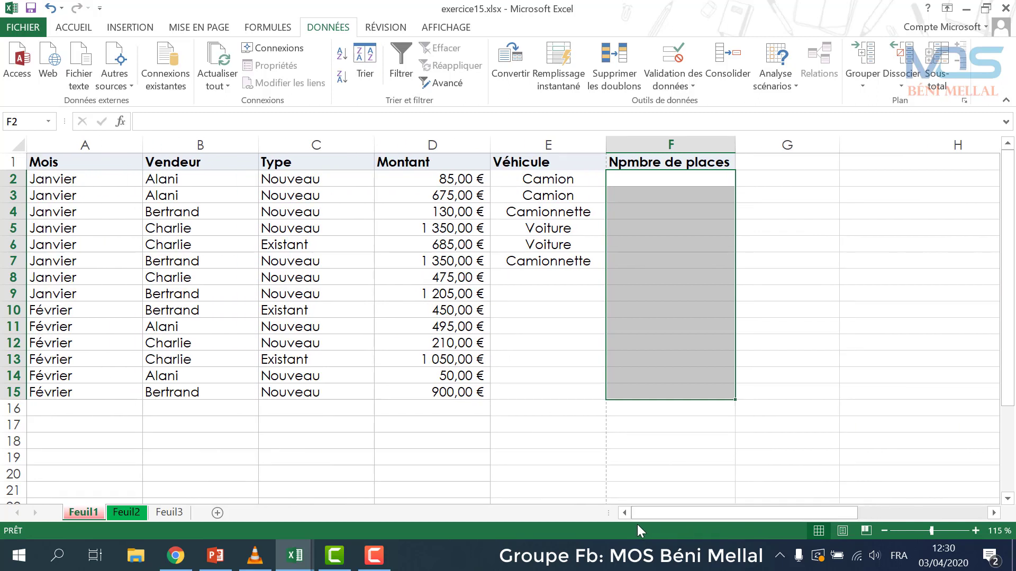
pyautogui.click(656, 86)
# - Set Data Validation on F2:F15 to allow whole numbers between 1 and 10
pyautogui.click(673, 98)
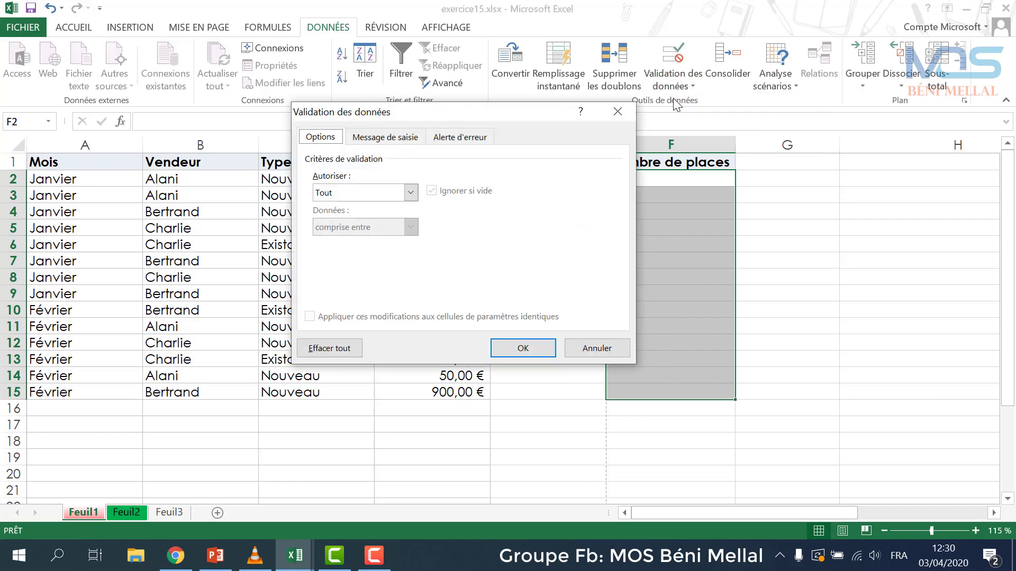
pyautogui.click(411, 192)
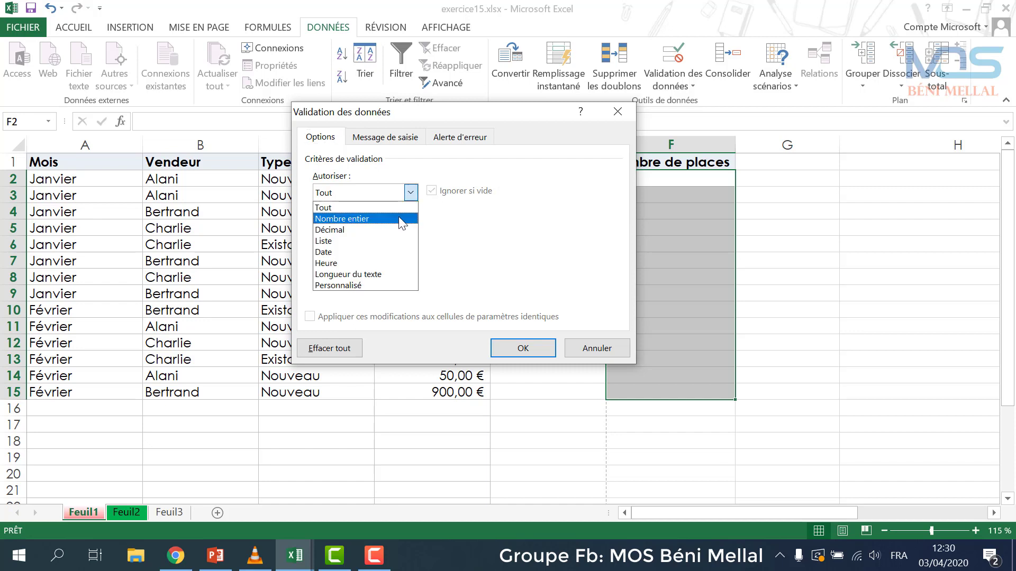
pyautogui.click(398, 217)
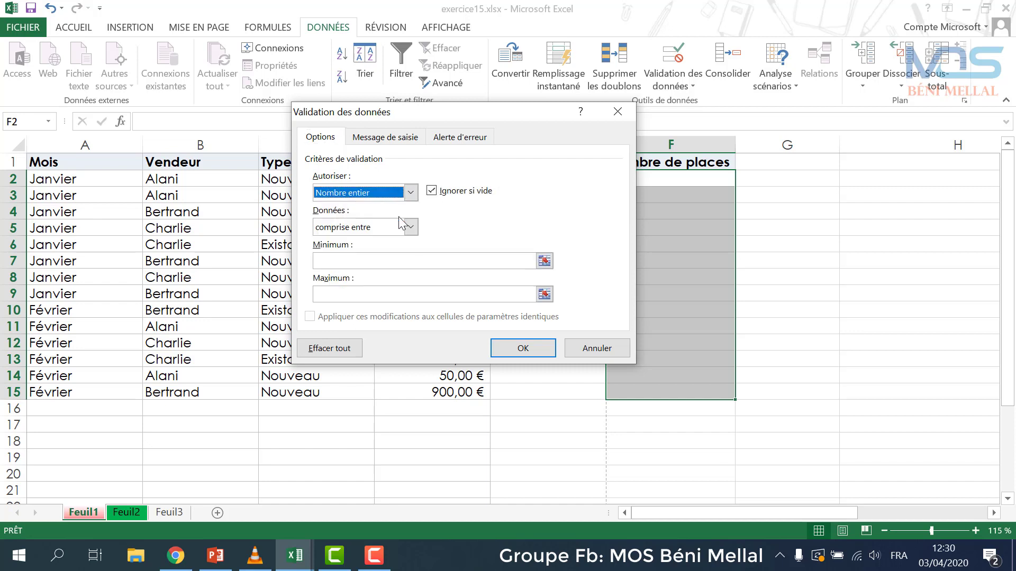
pyautogui.click(345, 262)
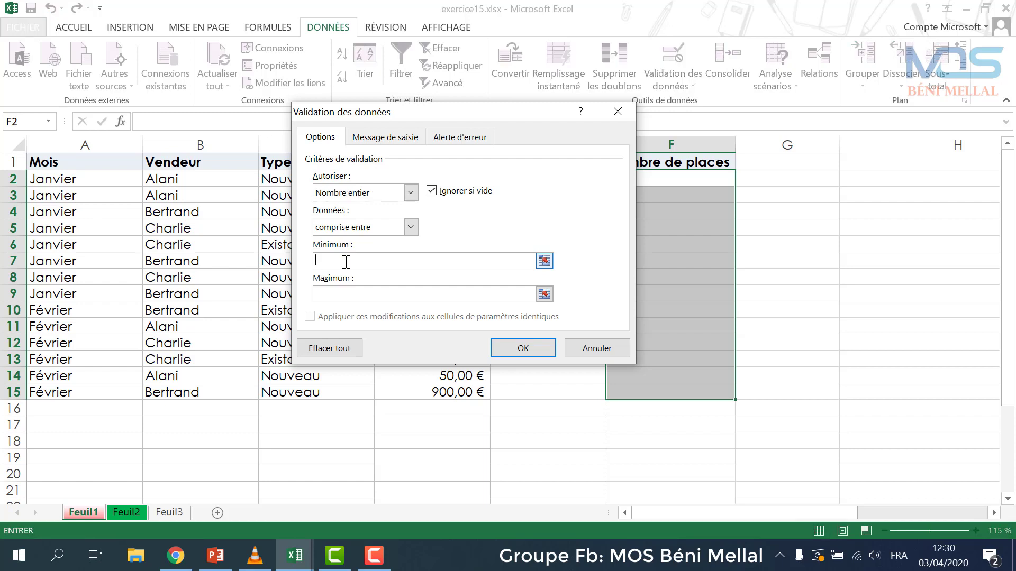
pyautogui.write('1')
pyautogui.click(429, 295)
pyautogui.write('10')
pyautogui.click(407, 138)
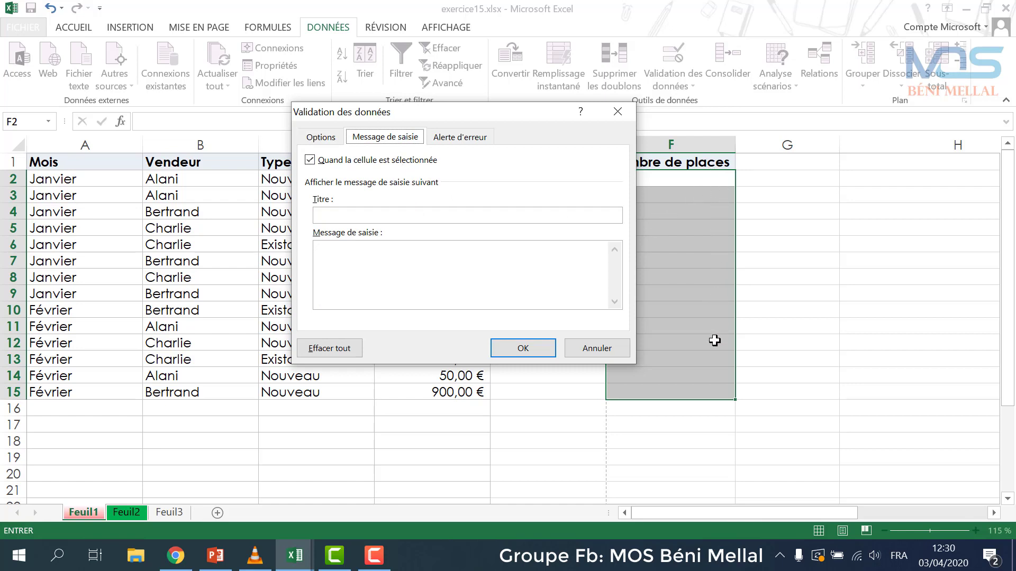
# - Give the rule the input message title 'Attention' and text 'Le nombre est entre 1 et 10'
pyautogui.click(539, 217)
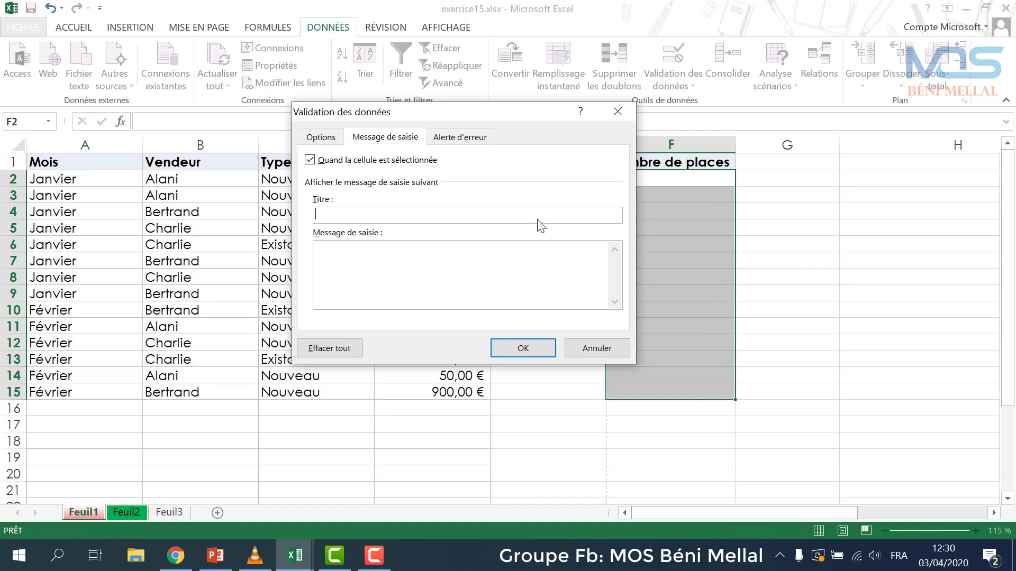
pyautogui.write('A')
pyautogui.write('ttentio')
pyautogui.write('n')
pyautogui.click(510, 264)
pyautogui.write('e no')
pyautogui.write('mbre')
pyautogui.write(' est ')
pyautogui.write('entre')
pyautogui.write(' 1 et ')
pyautogui.write('10')
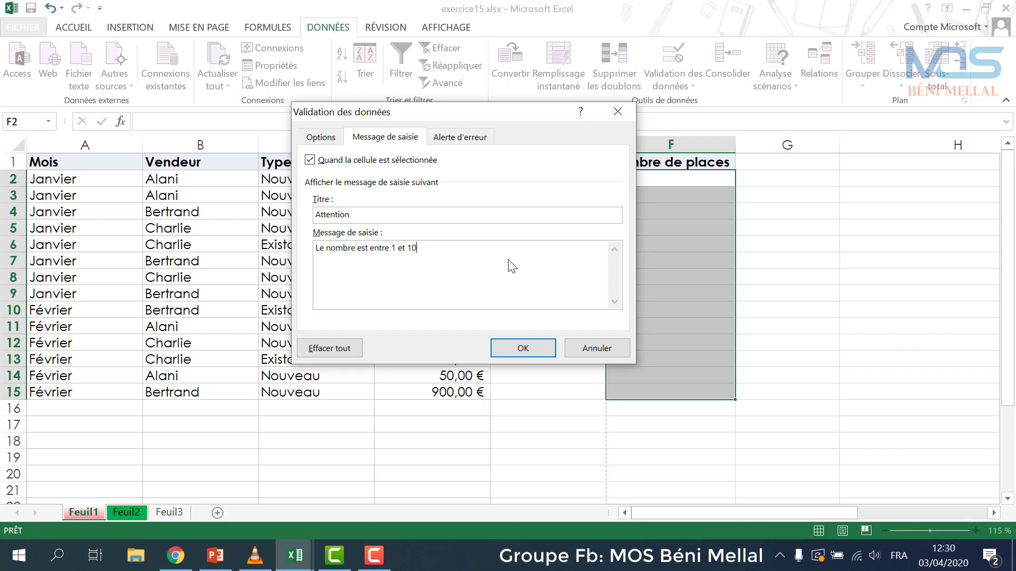
pyautogui.click(460, 138)
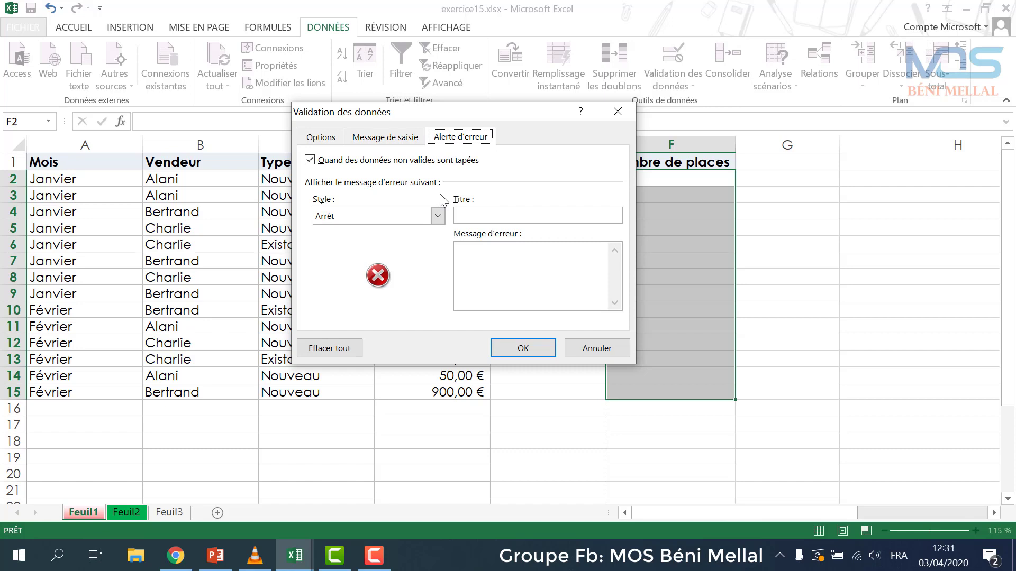
# - Add error alert 'Ereur' saying 'Merci d'entrer une valeur entre 1 et 10' and confirm the validation
pyautogui.click(468, 214)
pyautogui.write('E')
pyautogui.write('e')
pyautogui.write('Merci')
pyautogui.write("d'e")
pyautogui.write('ntrer')
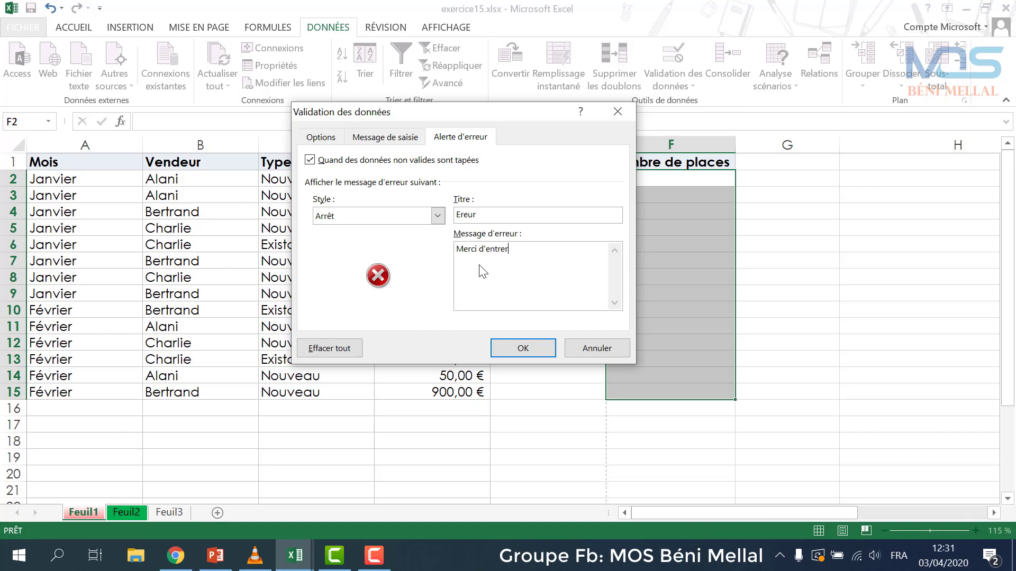
pyautogui.write('une ')
pyautogui.write('valeur e')
pyautogui.write('ntre 1')
pyautogui.write(' et 10')
pyautogui.press('BackSpace')
pyautogui.write('0')
pyautogui.click(393, 141)
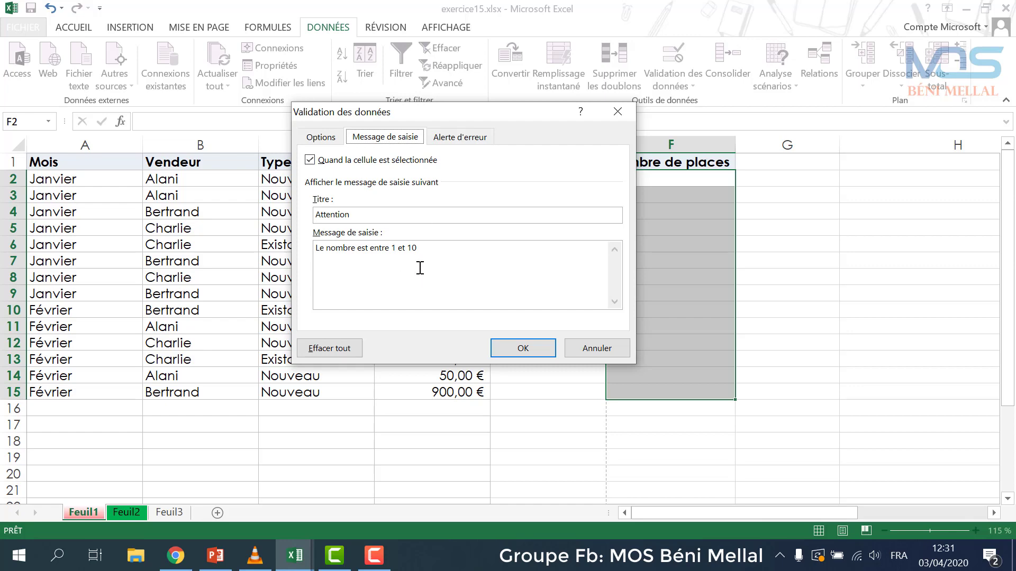
pyautogui.click(456, 138)
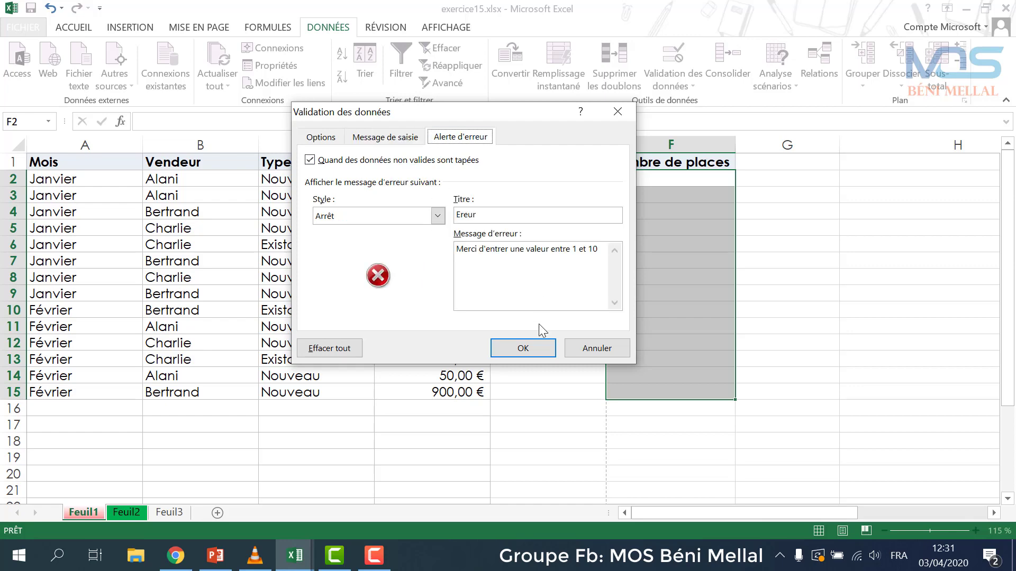
pyautogui.click(538, 343)
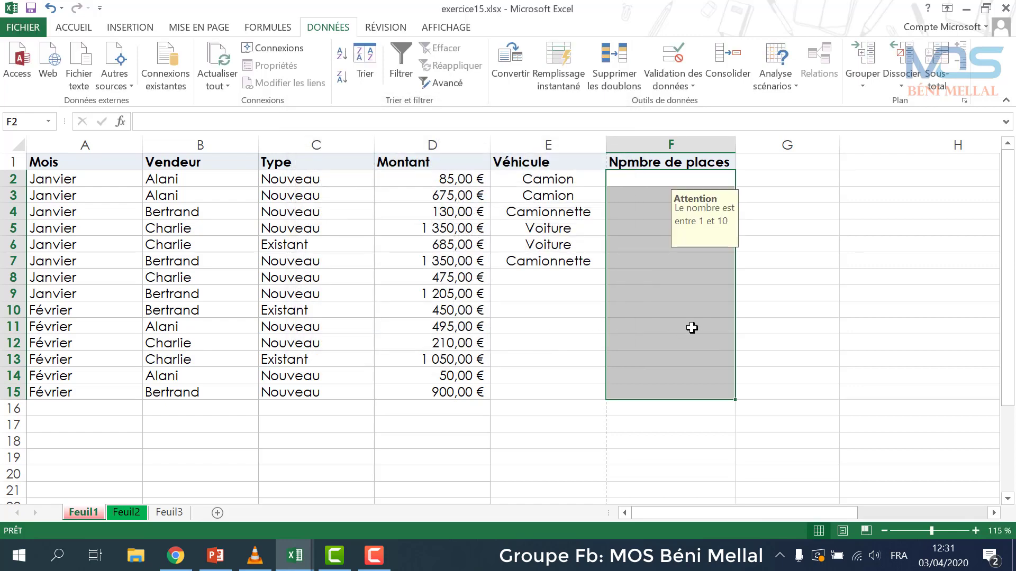
# - Enter seat counts 2, 4, 5, 6 and 10 in F2:F6
pyautogui.click(645, 179)
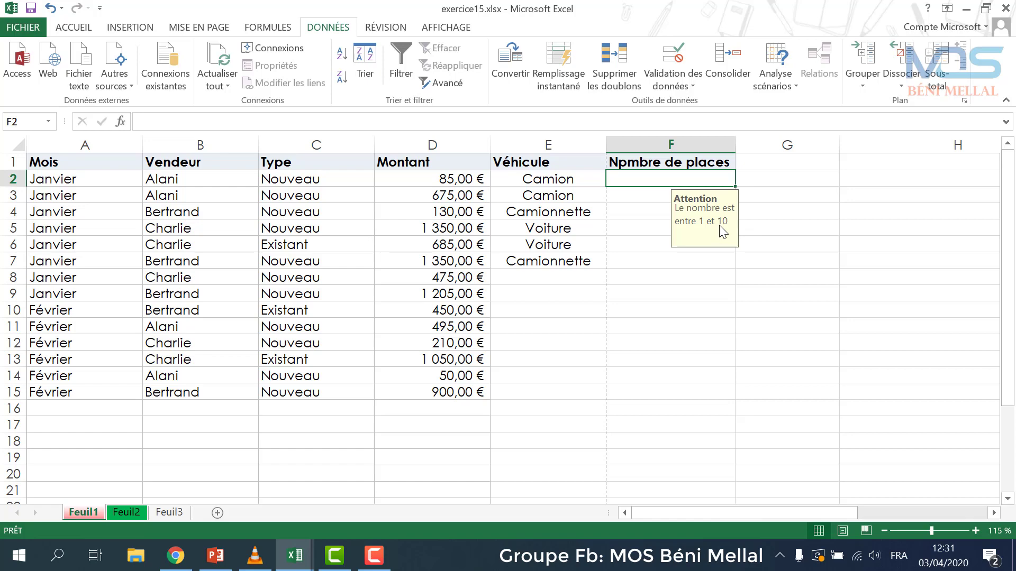
pyautogui.write('2')
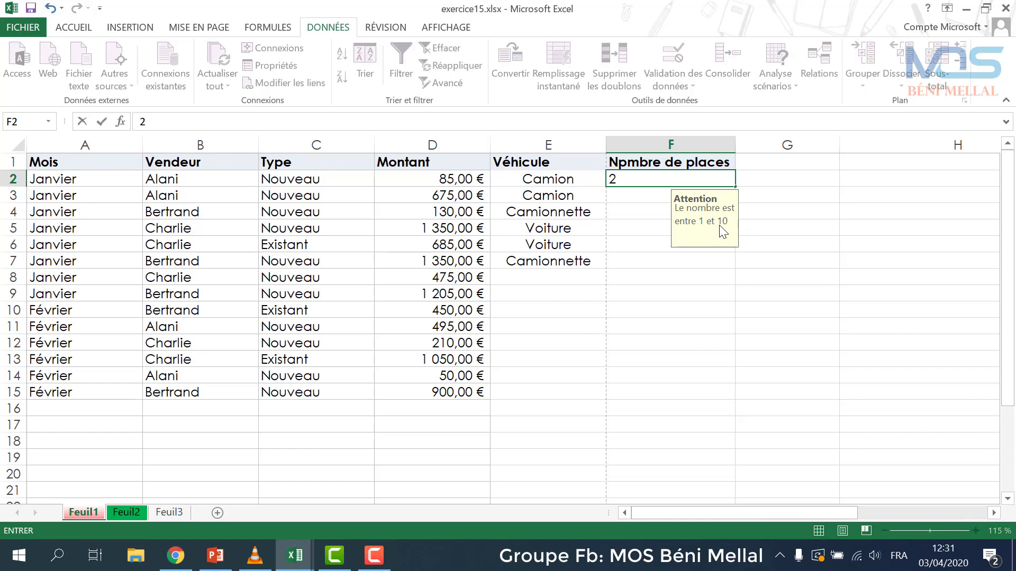
pyautogui.press('Return')
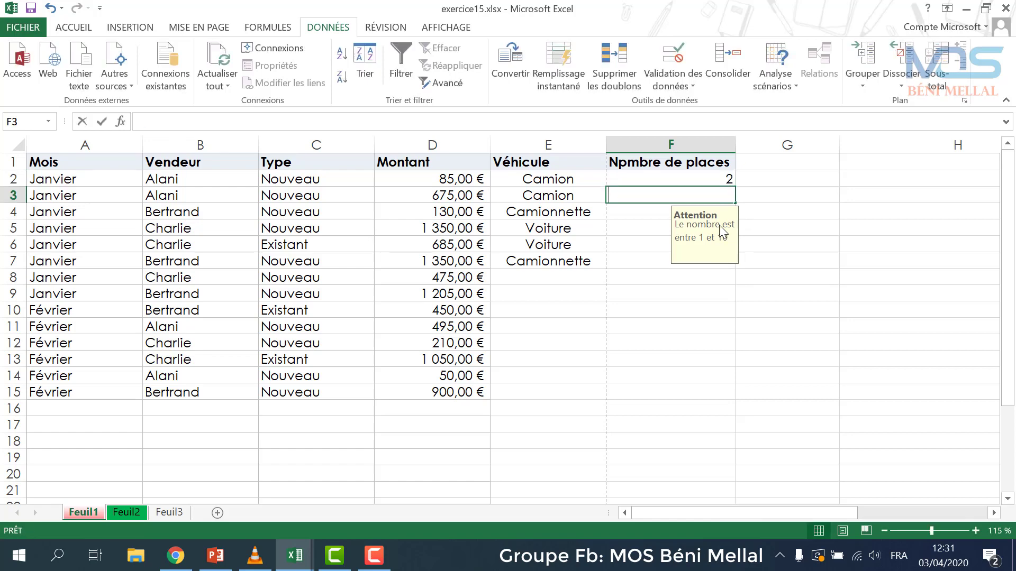
pyautogui.write('4')
pyautogui.press('Return')
pyautogui.write('5')
pyautogui.press('Return')
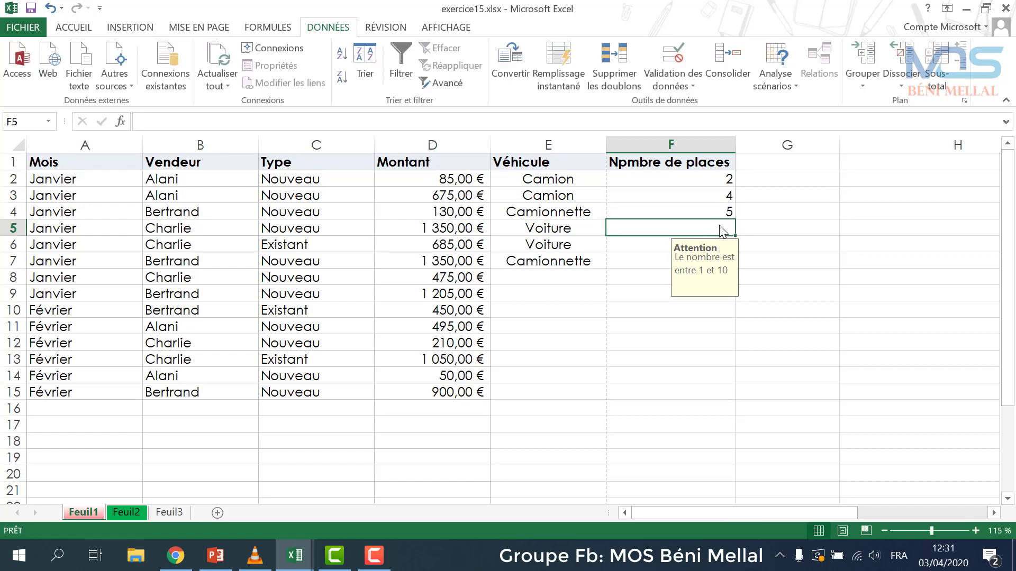
pyautogui.write('6')
pyautogui.press('Return')
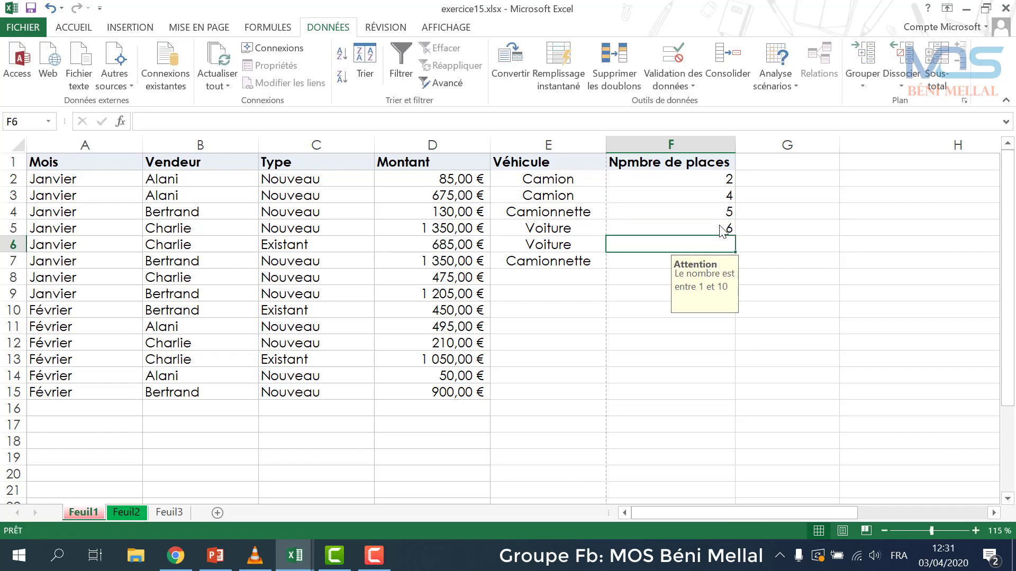
pyautogui.write('10')
pyautogui.press('Return')
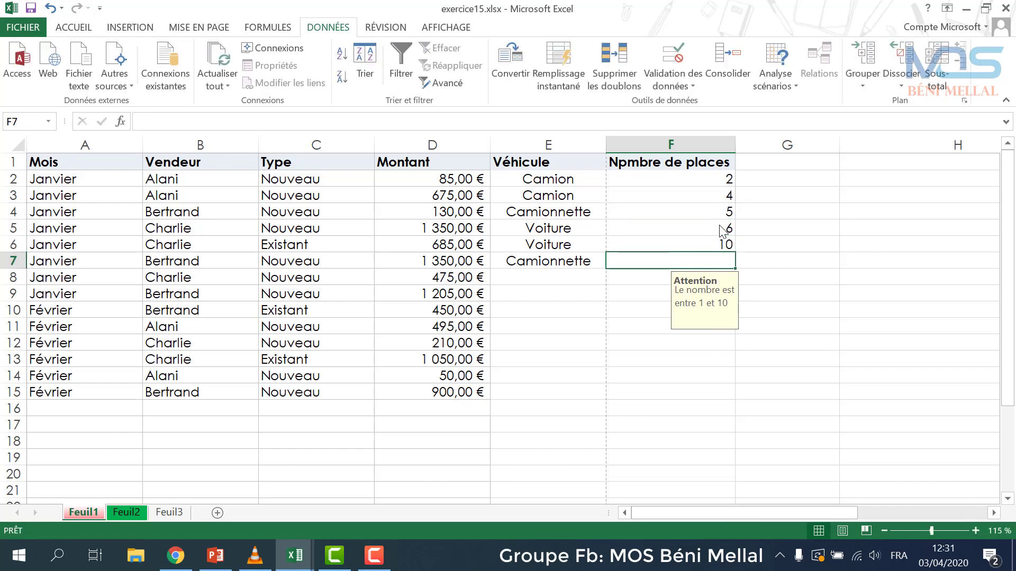
# - Replace the rejected 15 in F7 with 8, then switch to the PowerPoint training plan
pyautogui.write('15')
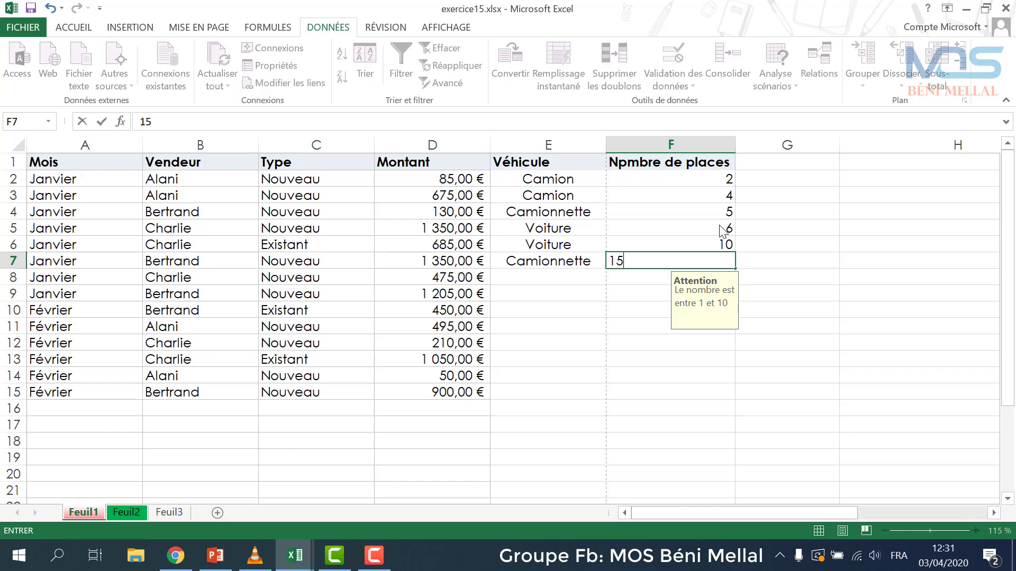
pyautogui.press('Return')
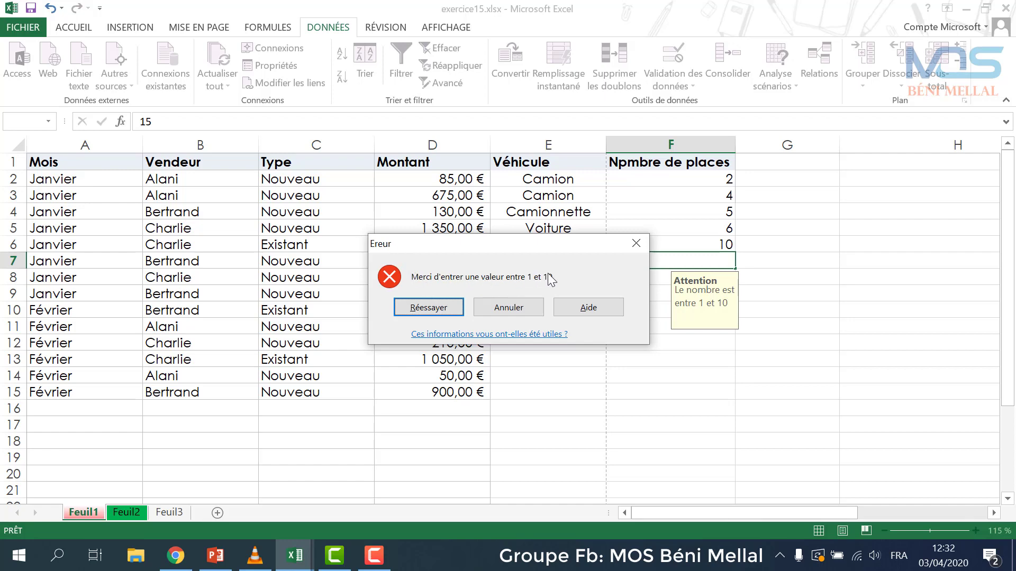
pyautogui.click(452, 308)
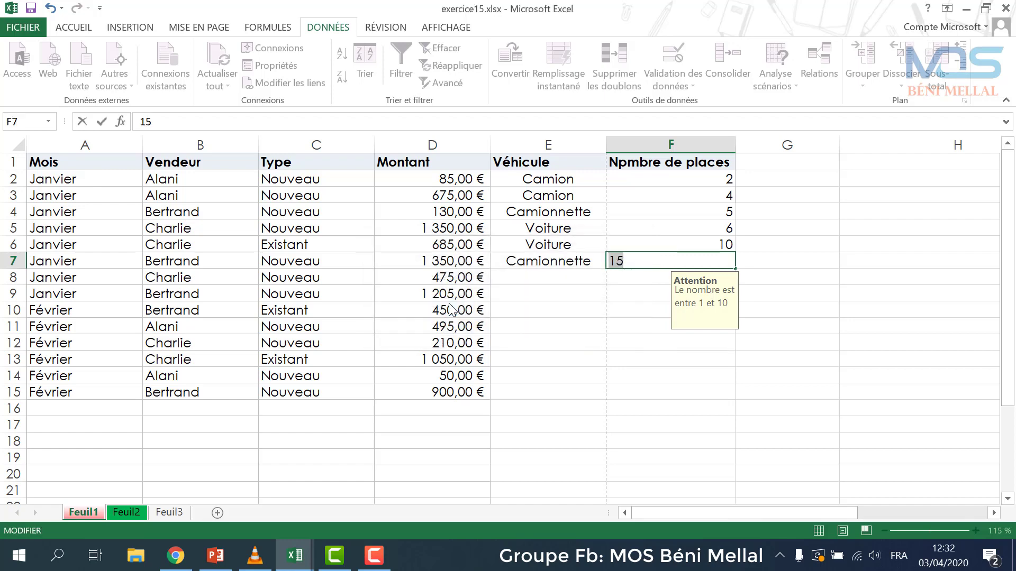
pyautogui.write('8')
pyautogui.press('Return')
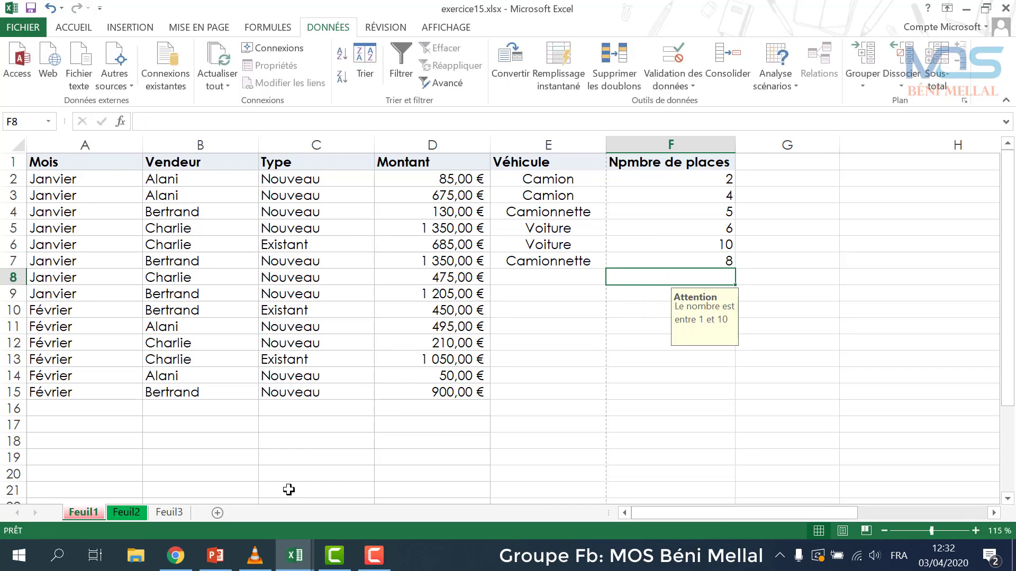
pyautogui.click(222, 563)
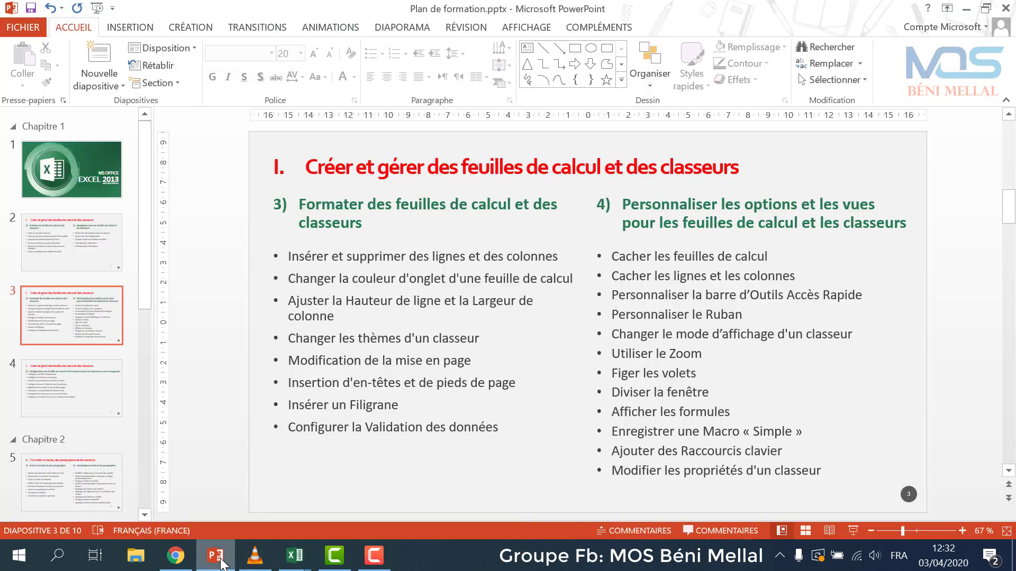